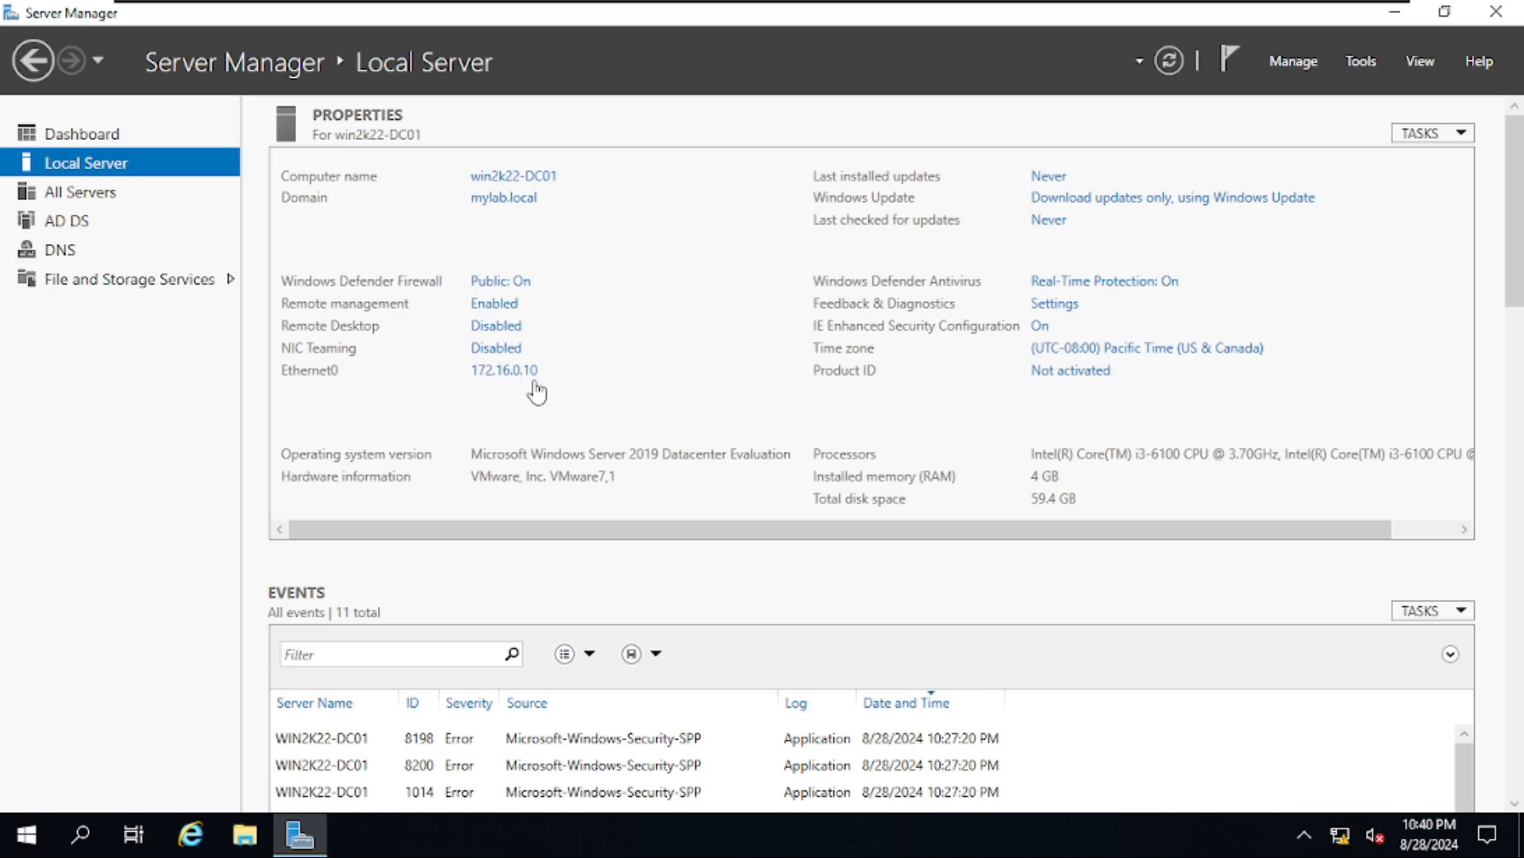
- On win2k22-SRV1, bring up Ethernet0's IPv4 settings: static 172.16.0.20, preferred DNS 172.16.0.10
{"action": "mouse_move", "coordinate": [1251, 9]}
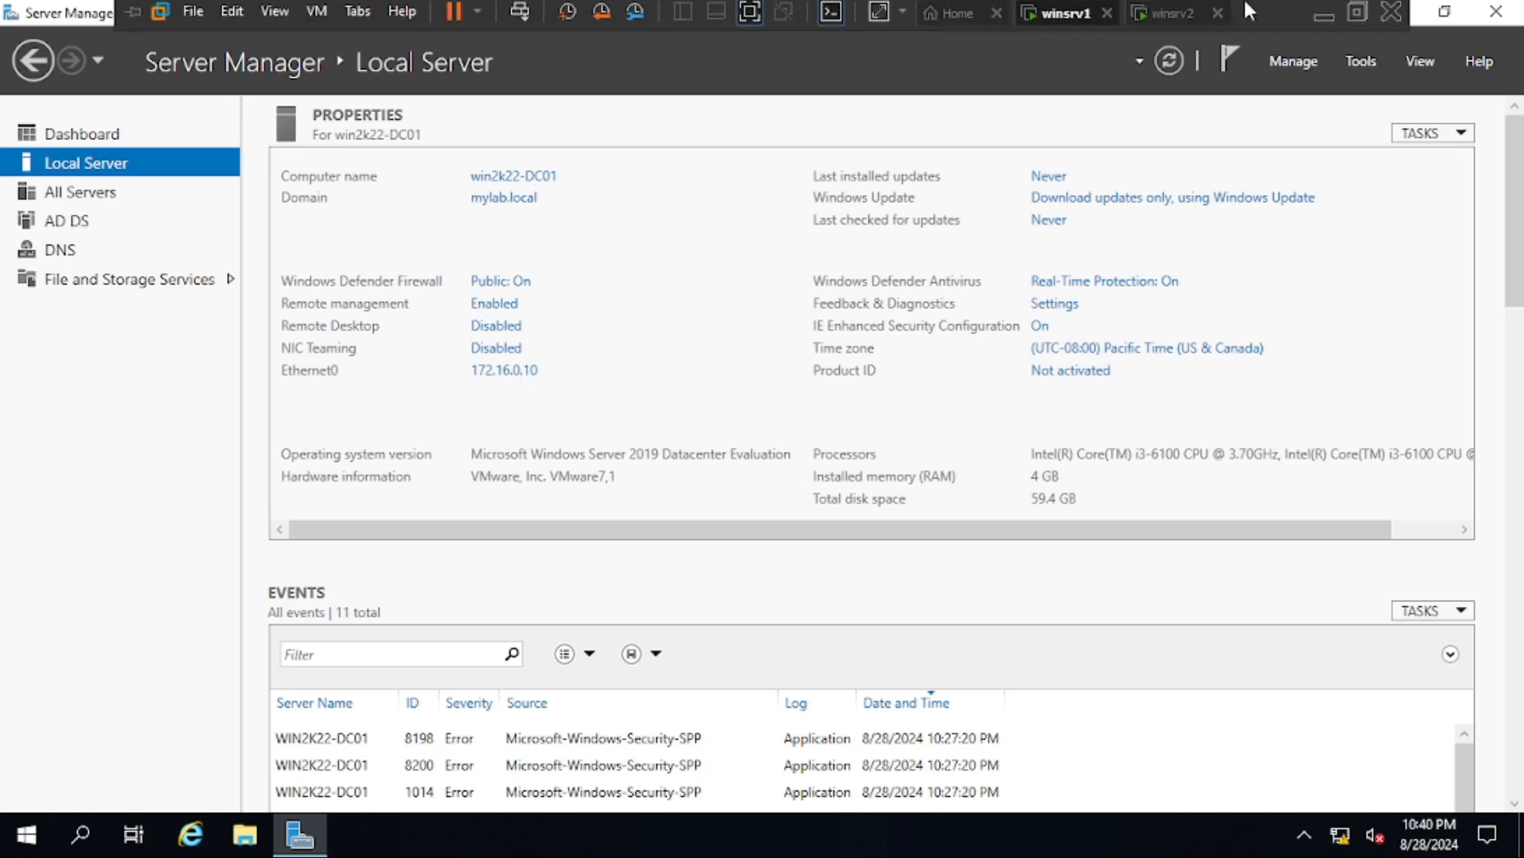
{"action": "left_click", "coordinate": [1179, 16]}
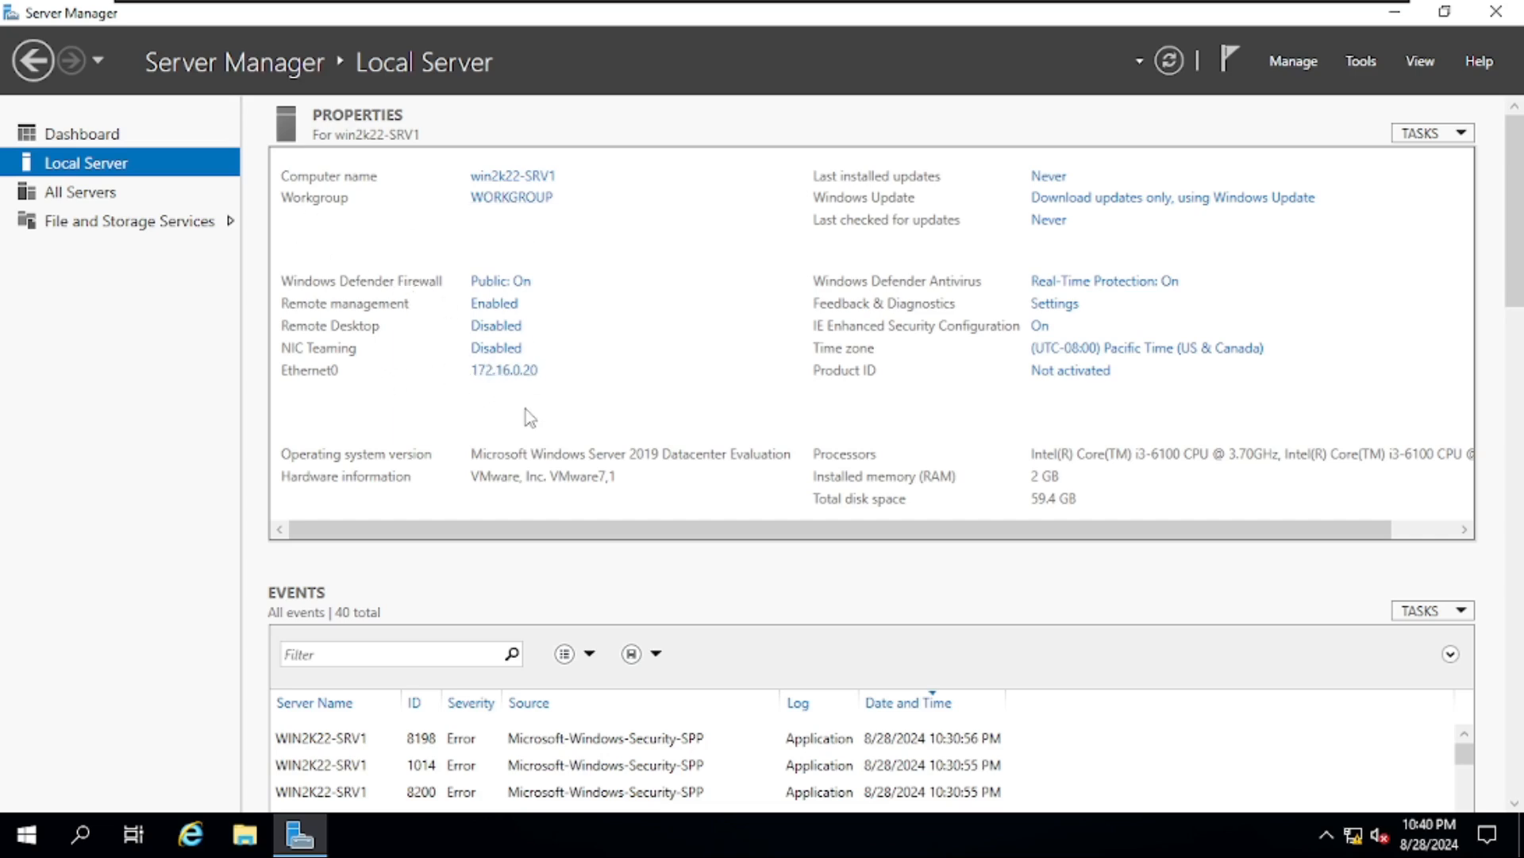
{"action": "left_click", "coordinate": [508, 372]}
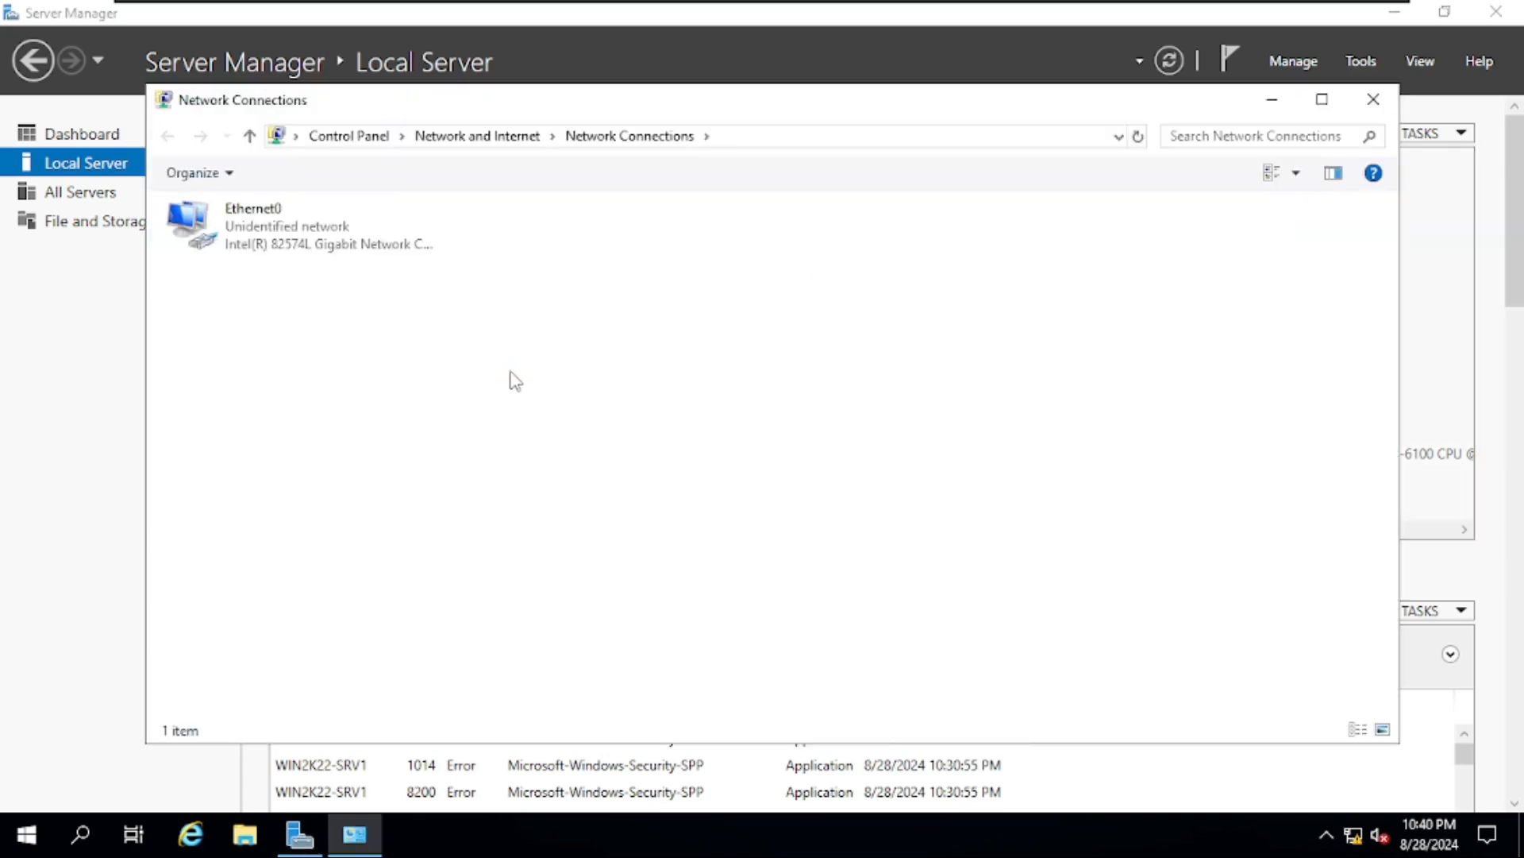
{"action": "right_click", "coordinate": [347, 228]}
{"action": "left_click", "coordinate": [424, 433]}
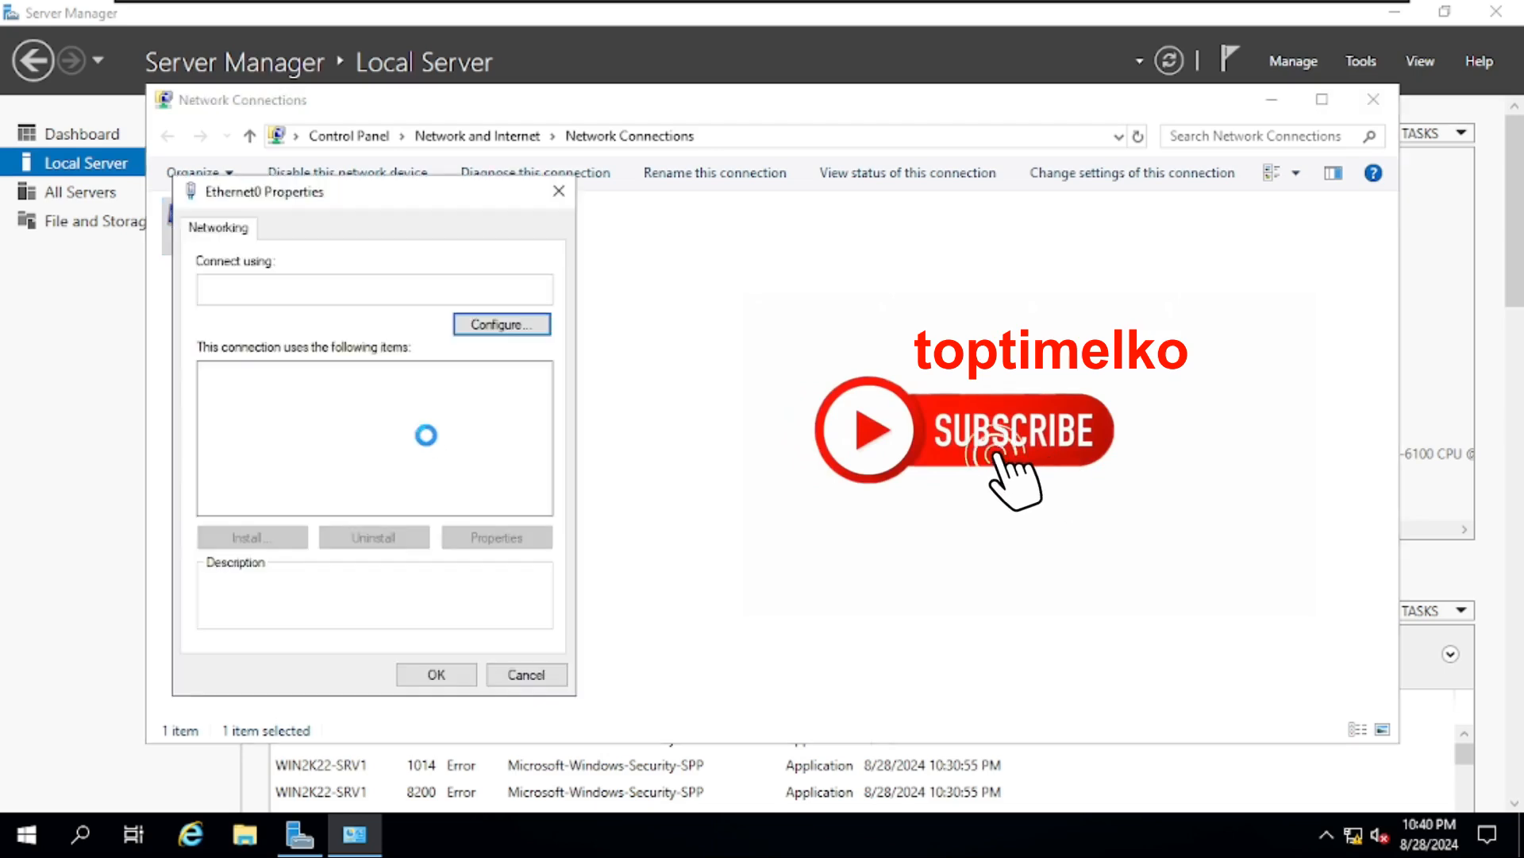
{"action": "left_click", "coordinate": [409, 430]}
{"action": "left_click", "coordinate": [496, 538]}
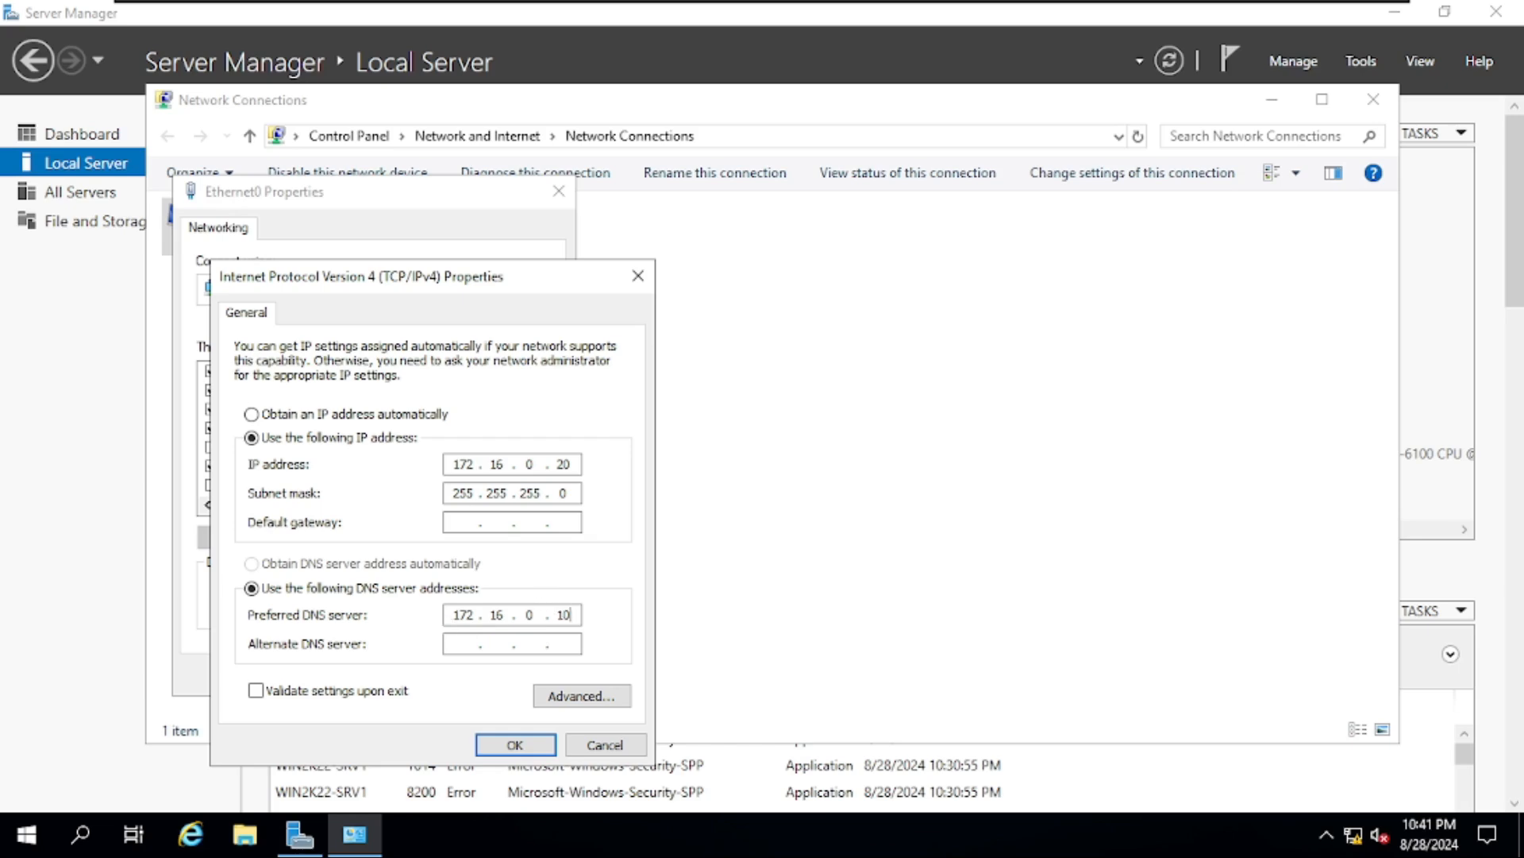
- Glance at DC01's tools menu, then accept SRV1's IPv4 settings and close the Ethernet0 windows
{"action": "left_click", "coordinate": [1036, 17]}
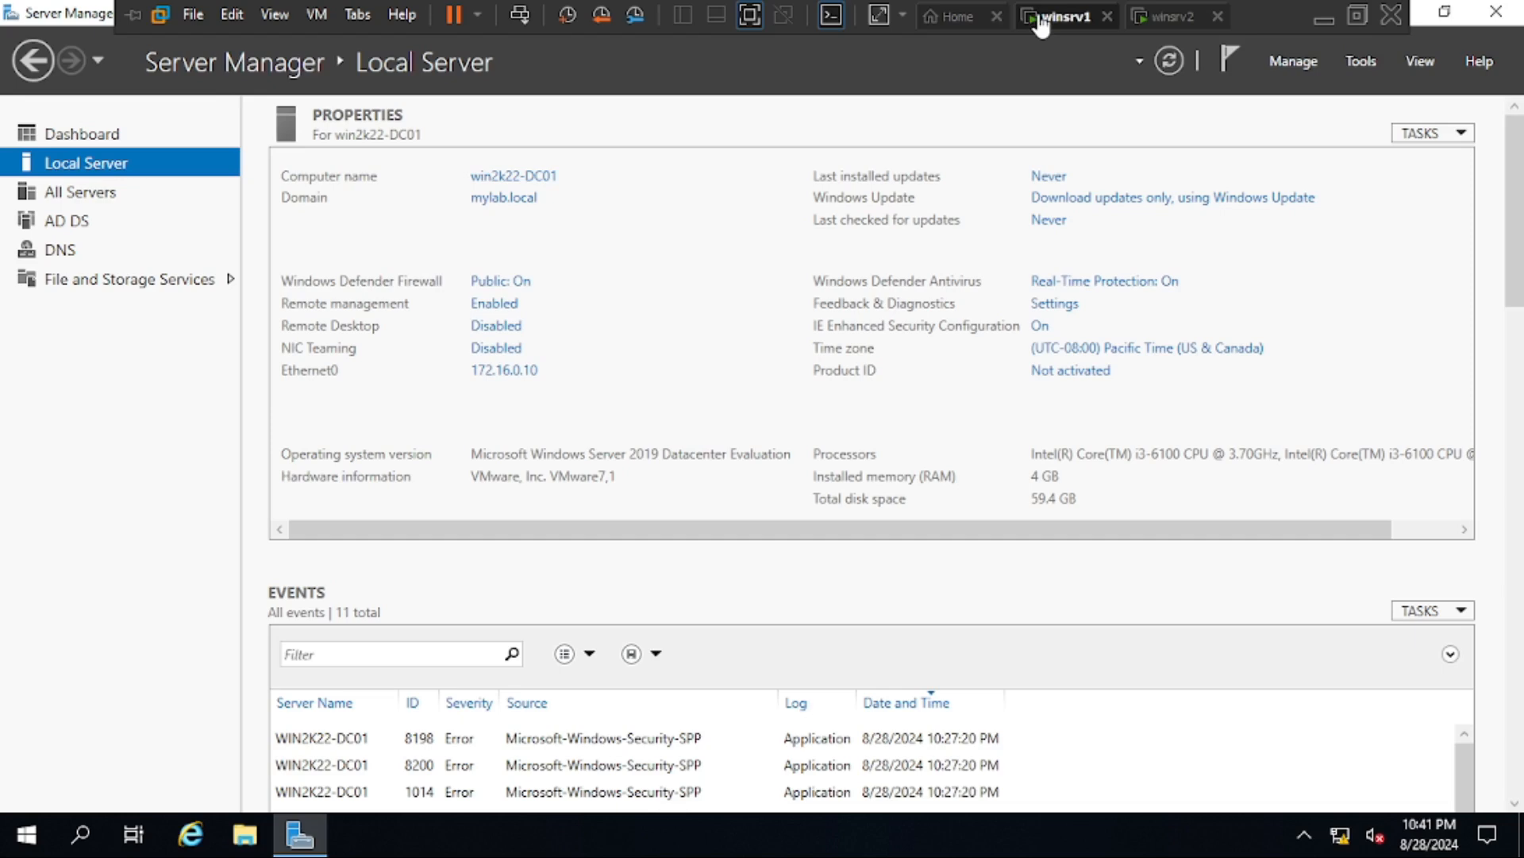
{"action": "left_click", "coordinate": [1359, 62]}
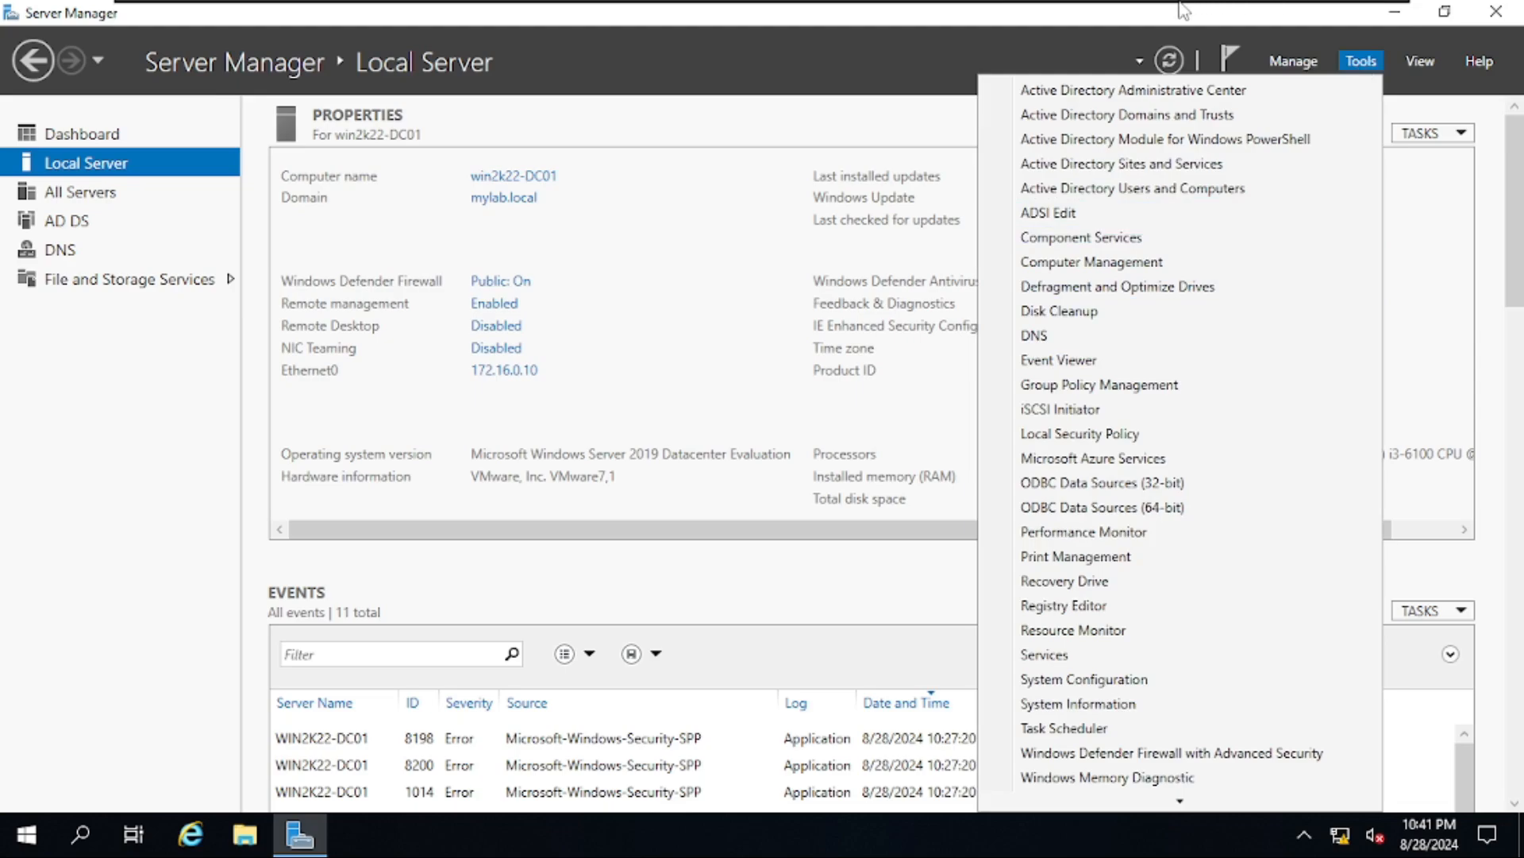
{"action": "left_click", "coordinate": [1172, 24]}
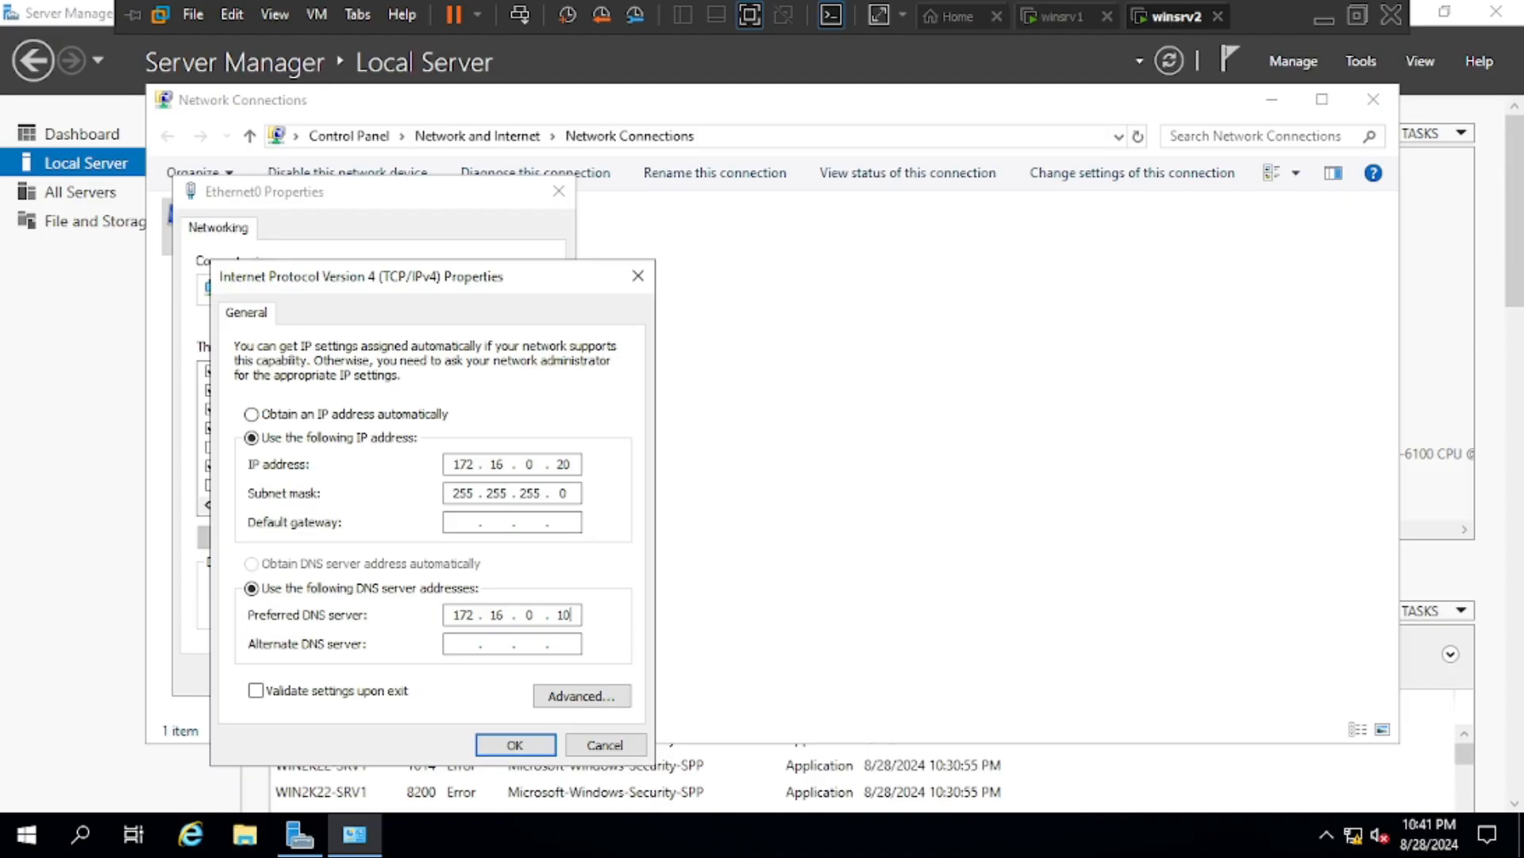
{"action": "left_click", "coordinate": [538, 749]}
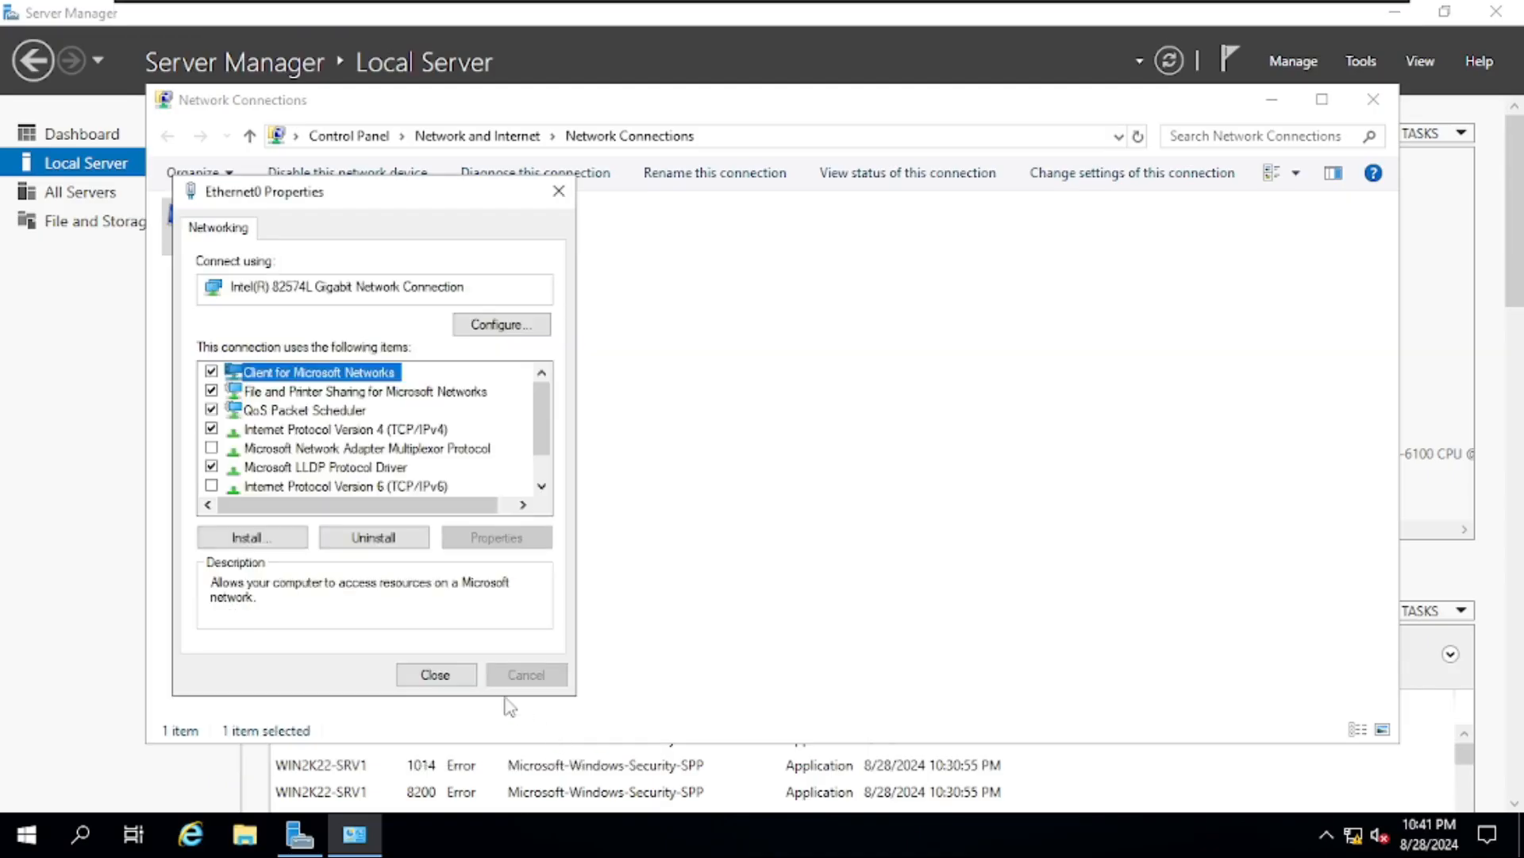
{"action": "left_click", "coordinate": [434, 674]}
{"action": "left_click", "coordinate": [1373, 98]}
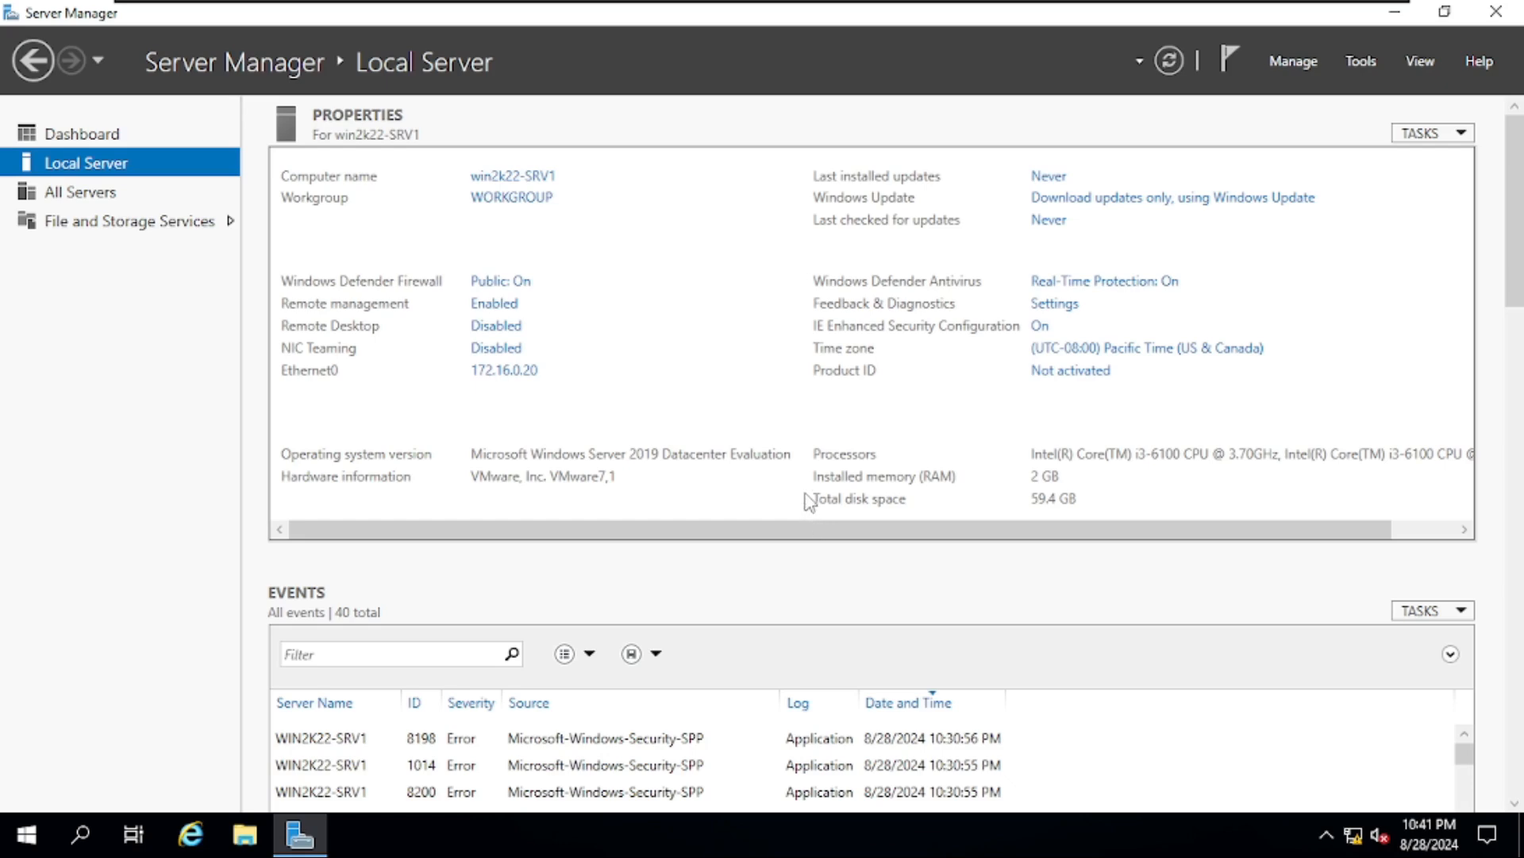
{"action": "key", "text": "super+r"}
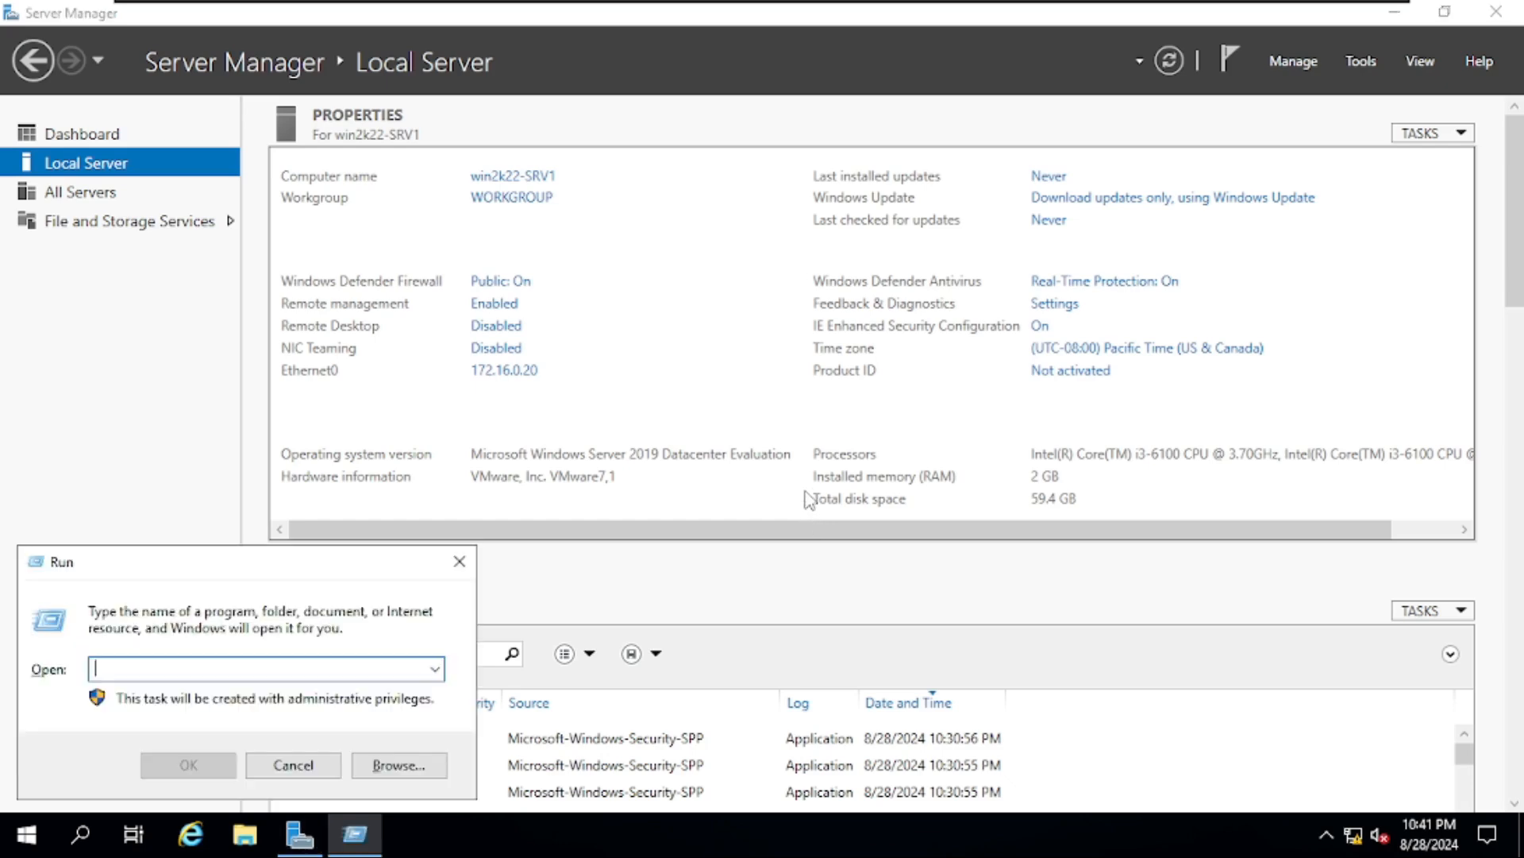
{"action": "type", "text": "ping 172.16.0.10"}
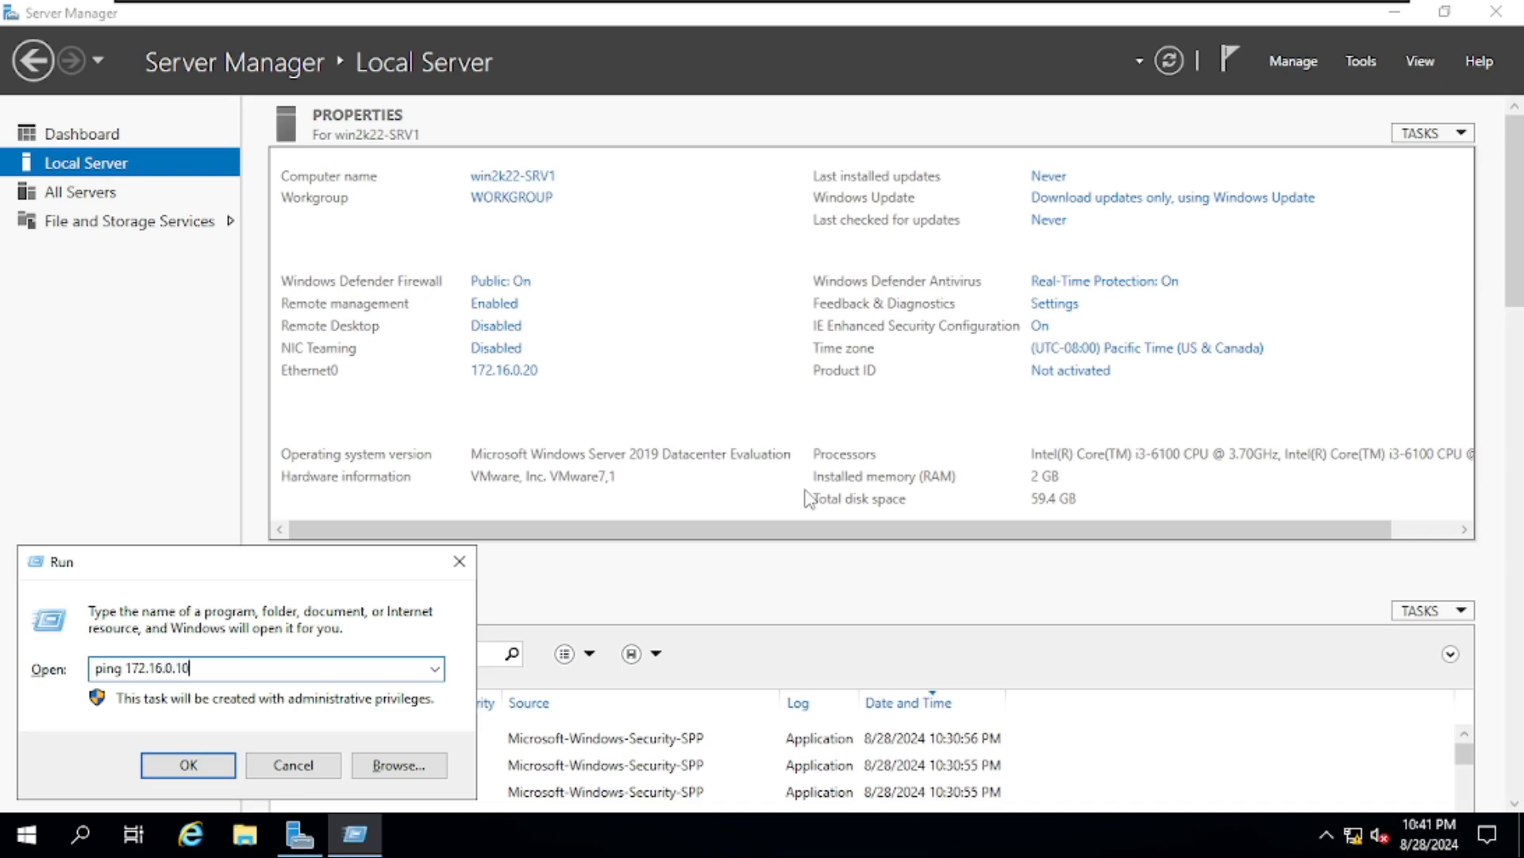
{"action": "key", "text": "Return"}
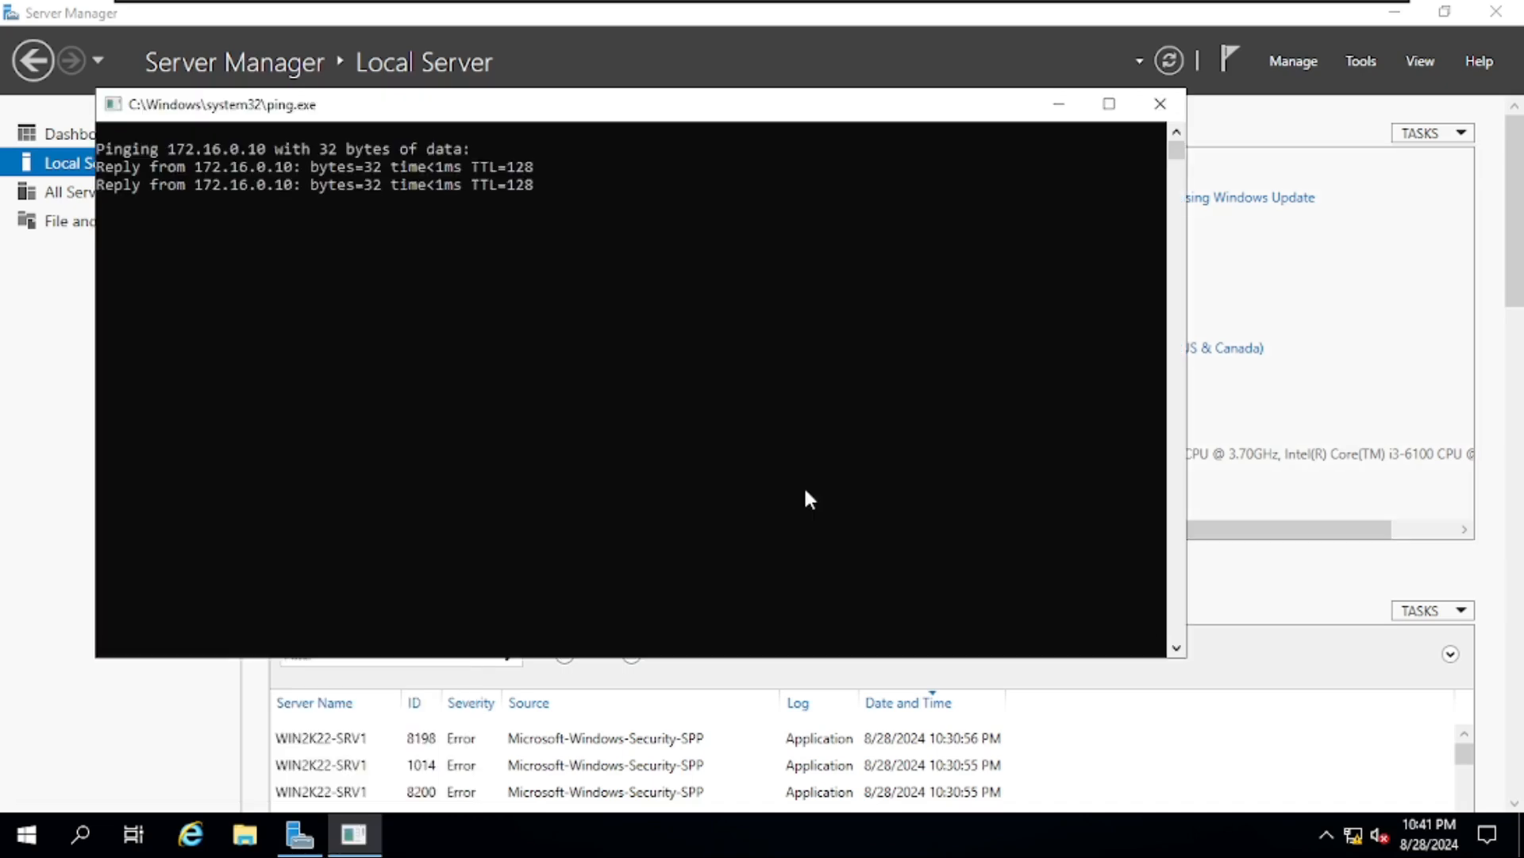
{"action": "key", "text": "super+r"}
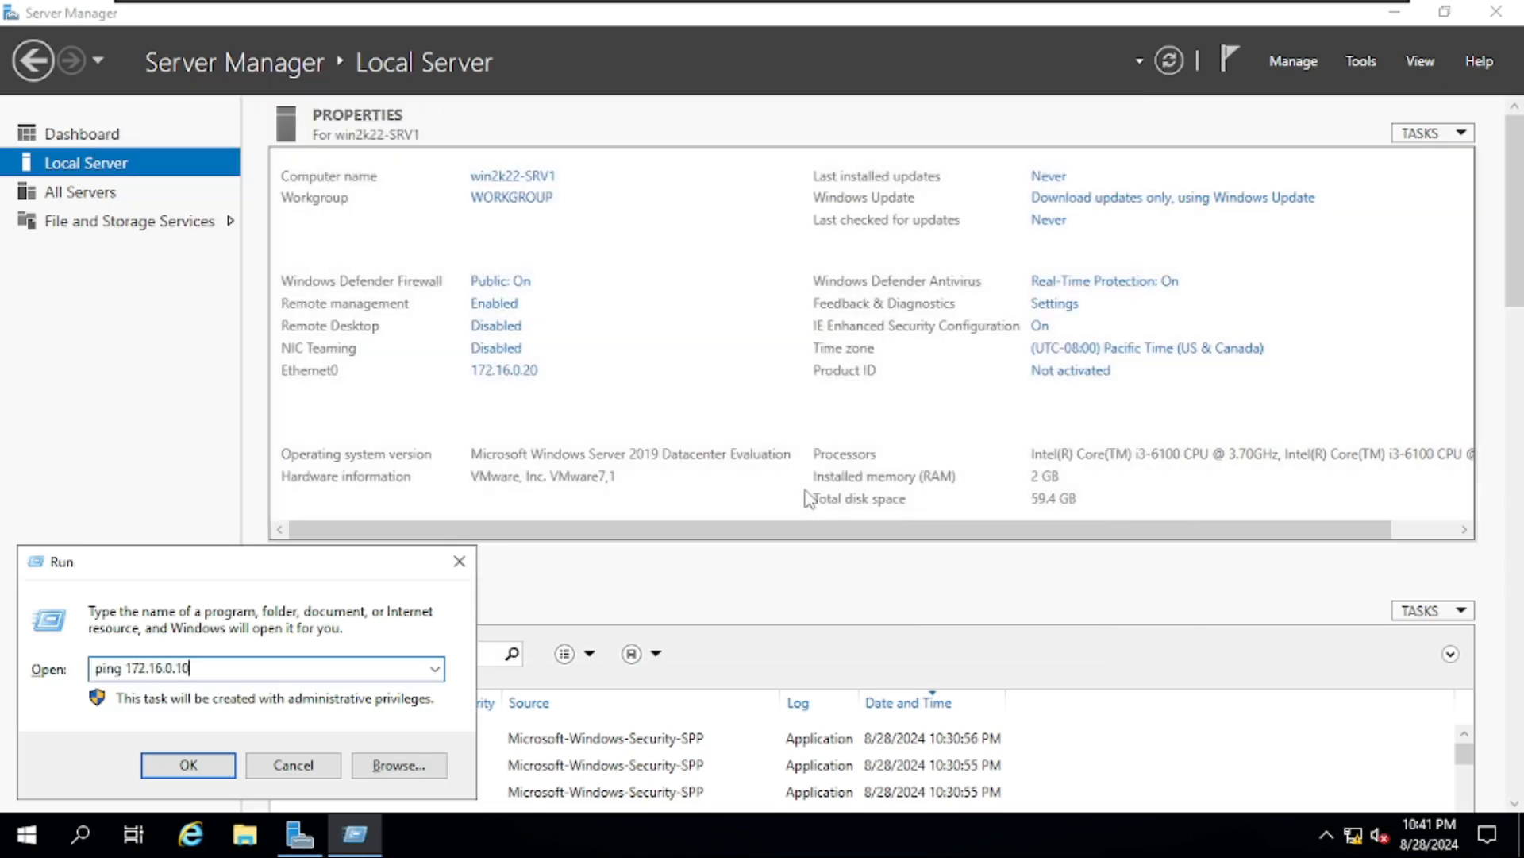
{"action": "key", "text": "End"}
{"action": "key", "text": "BackSpace"}
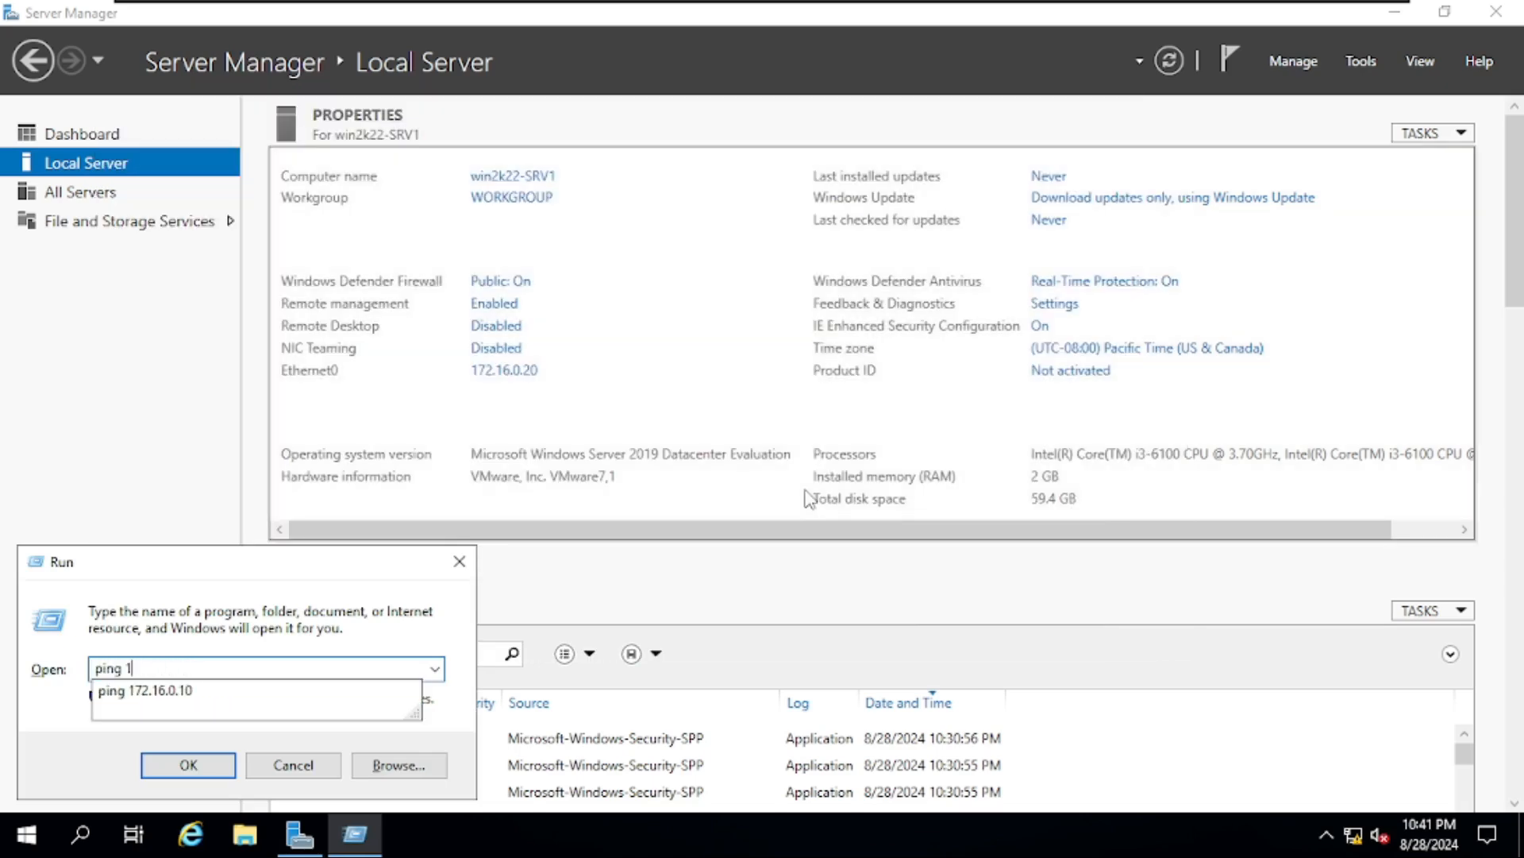
{"action": "type", "text": "mylab.local"}
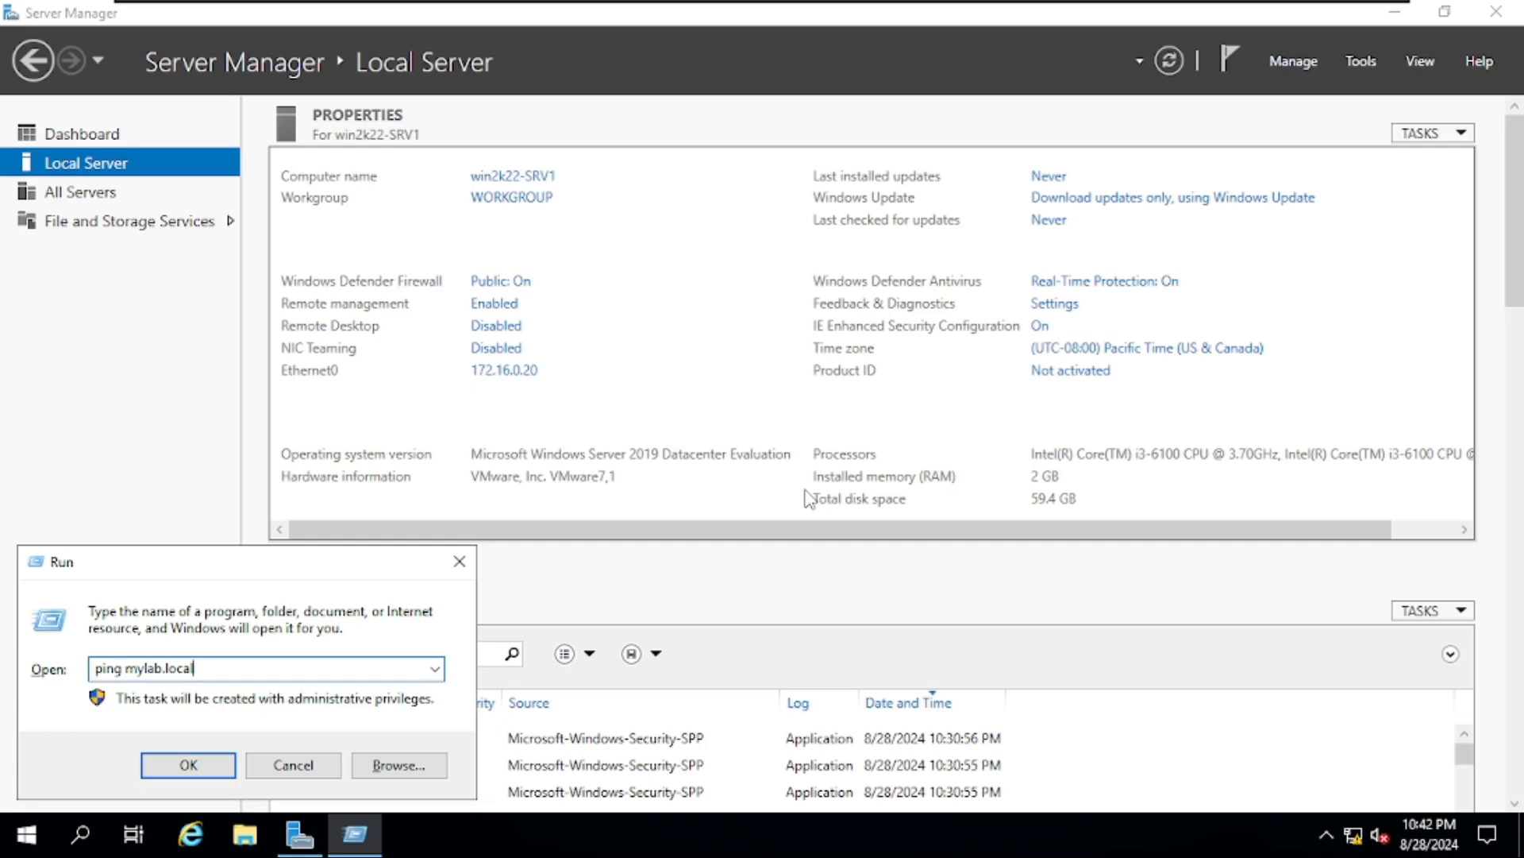
{"action": "key", "text": "Return"}
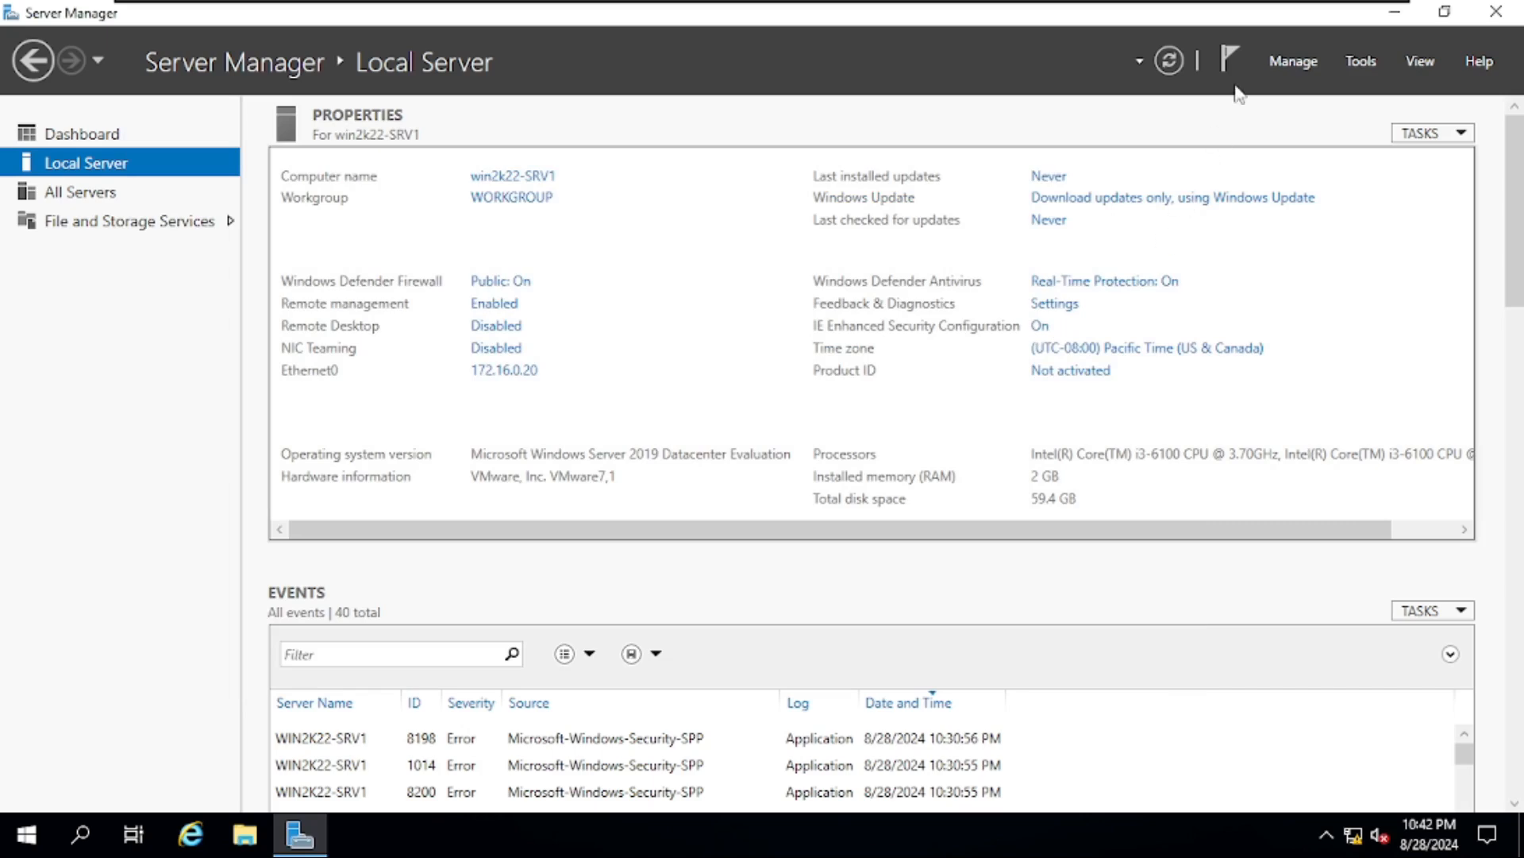
- Start a role-based Add Roles and Features installation targeting win2k22-SRV1
{"action": "left_click", "coordinate": [1283, 59]}
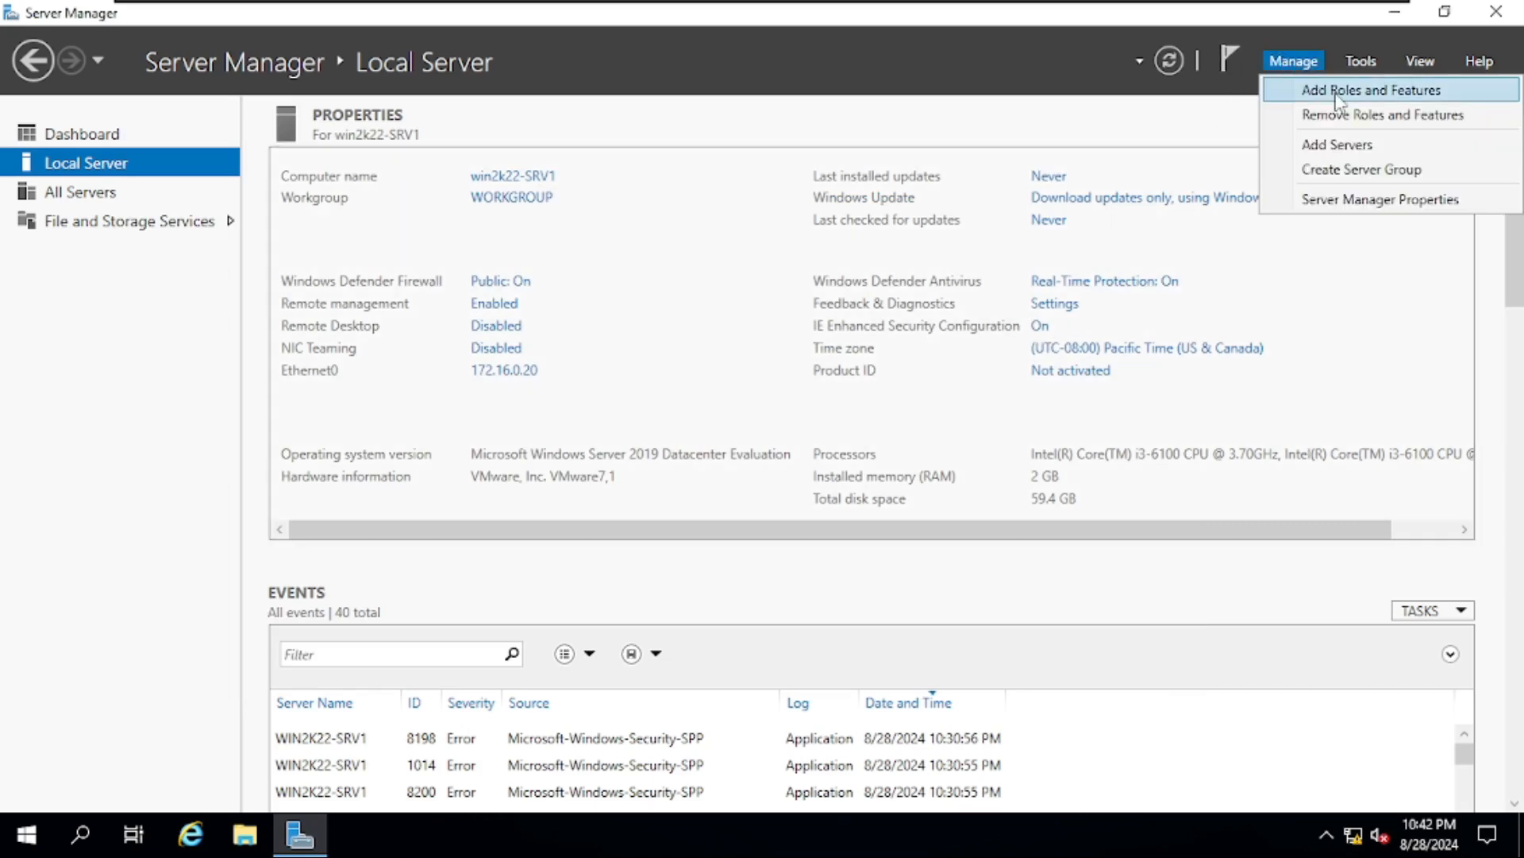
{"action": "left_click", "coordinate": [1423, 93]}
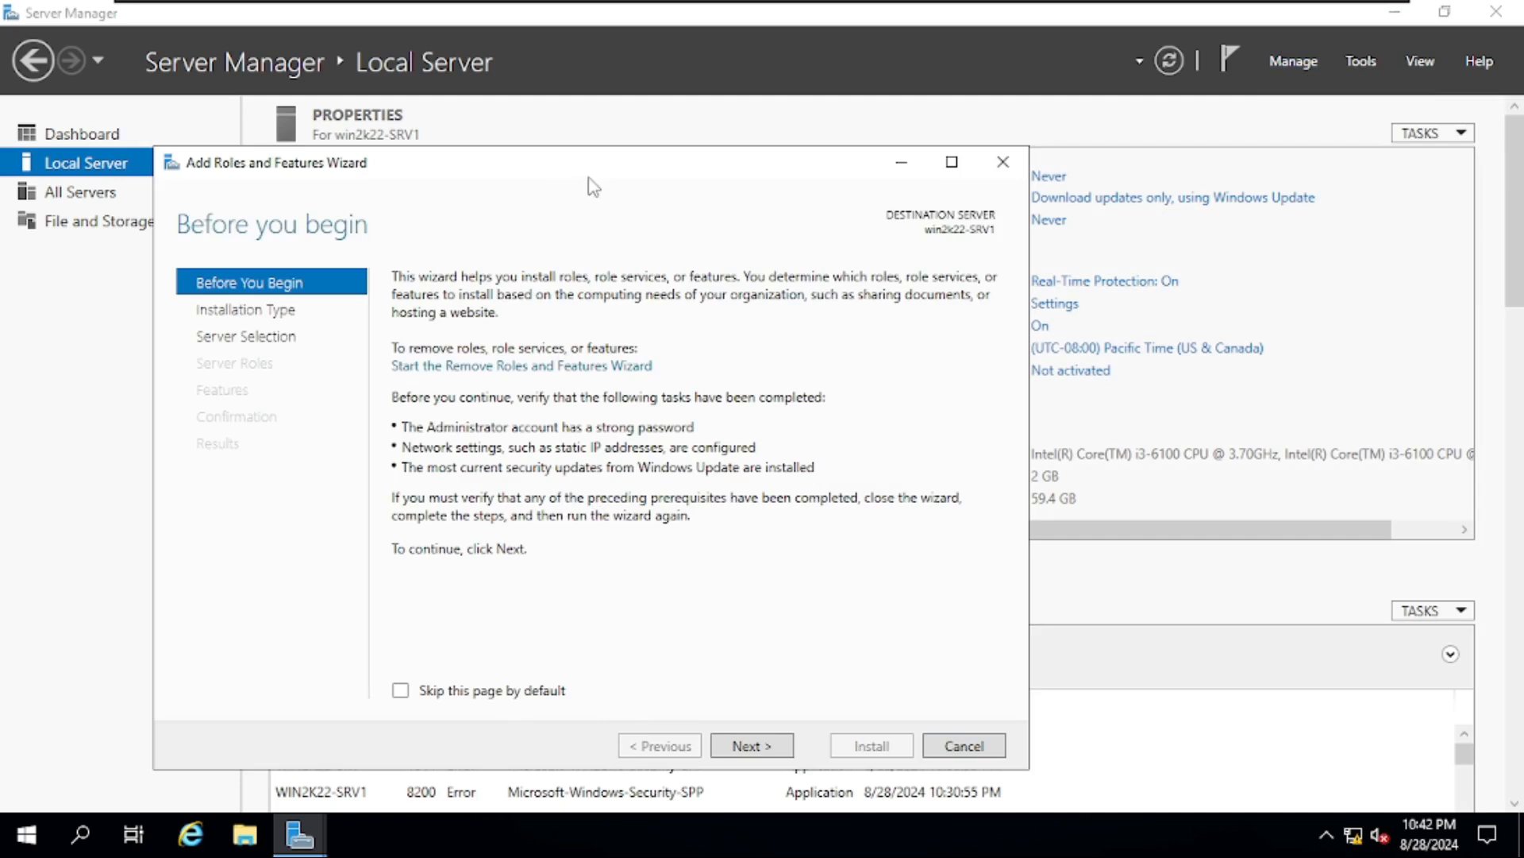
{"action": "left_click_drag", "start_coordinate": [594, 188], "coordinate": [1073, 118]}
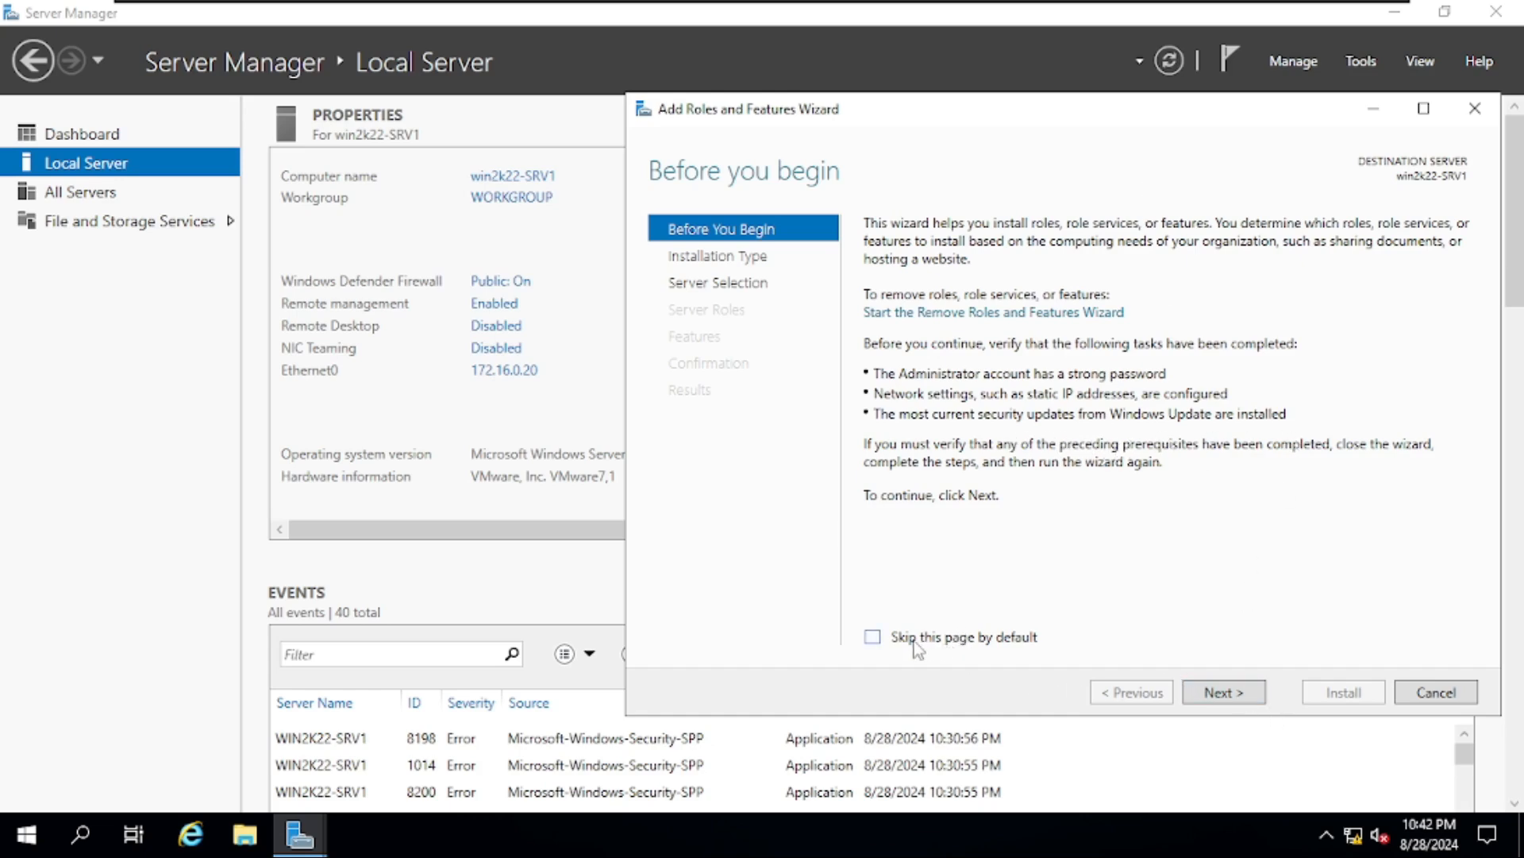
{"action": "left_click", "coordinate": [1233, 694]}
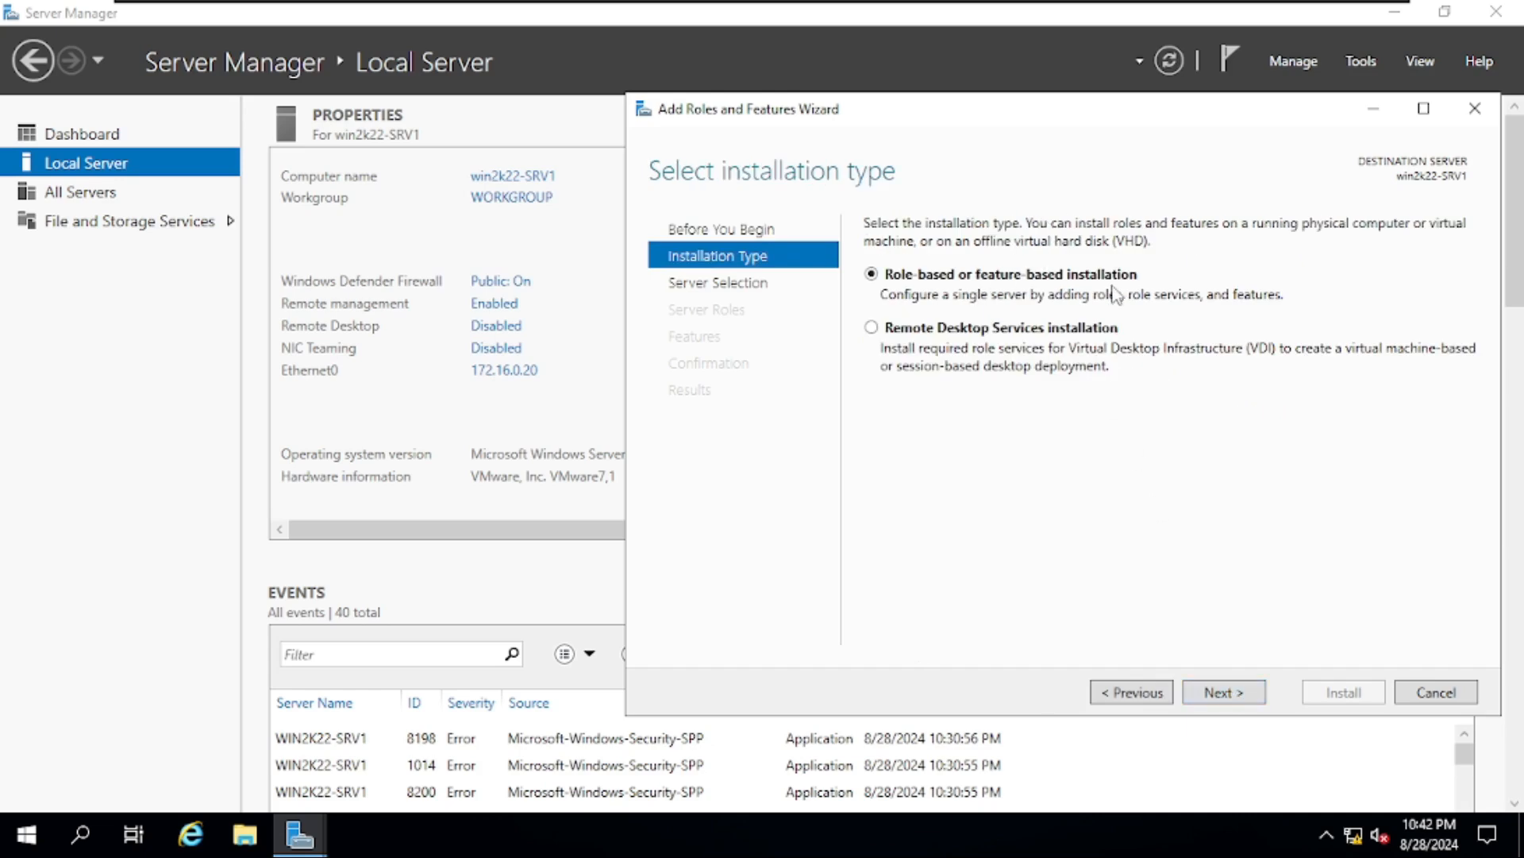
{"action": "left_click", "coordinate": [1220, 693]}
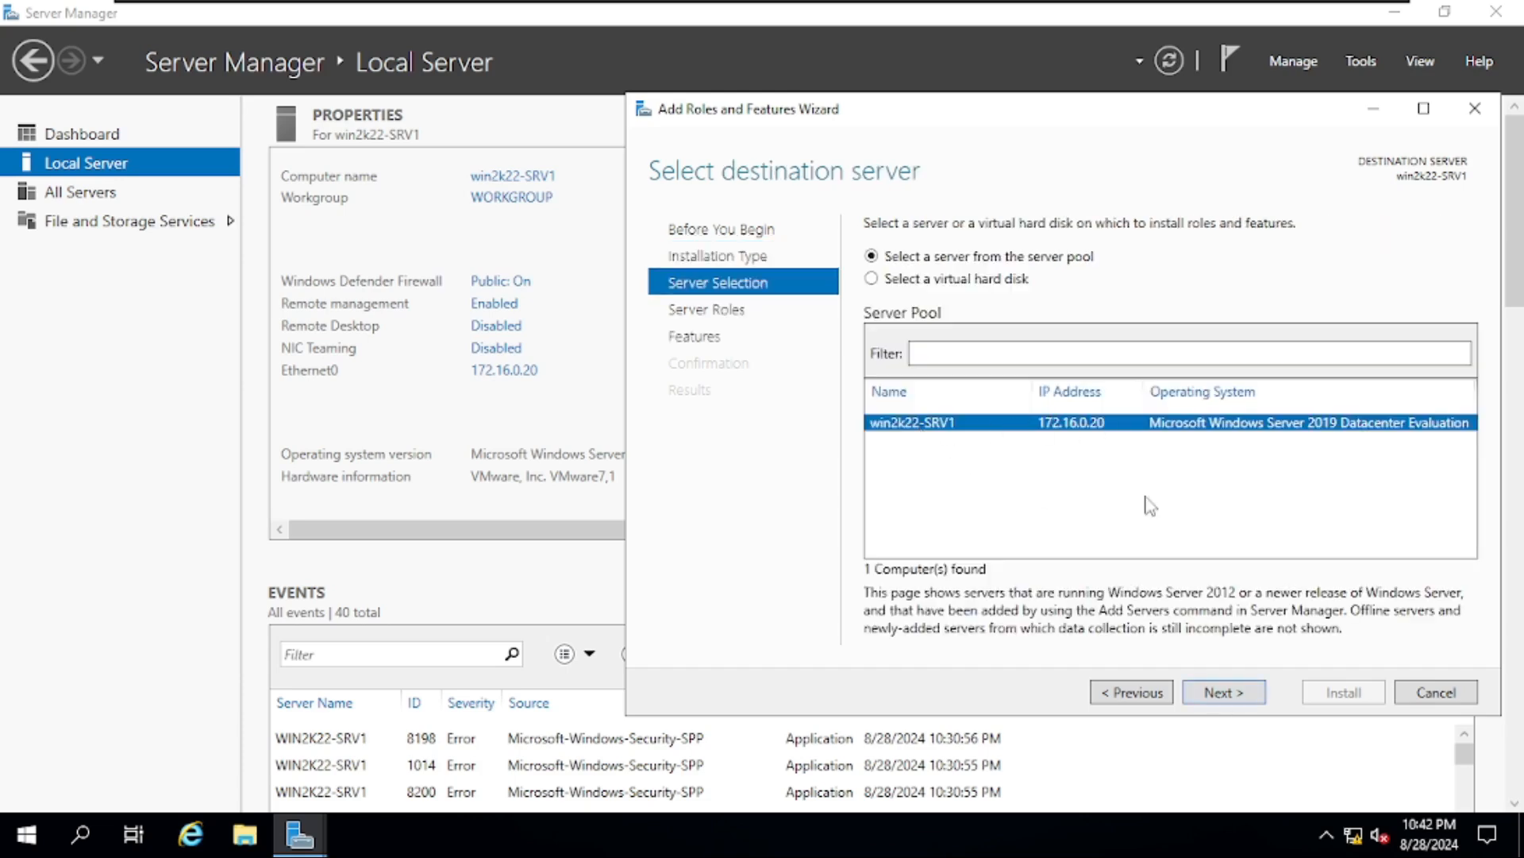
{"action": "left_click", "coordinate": [1236, 694]}
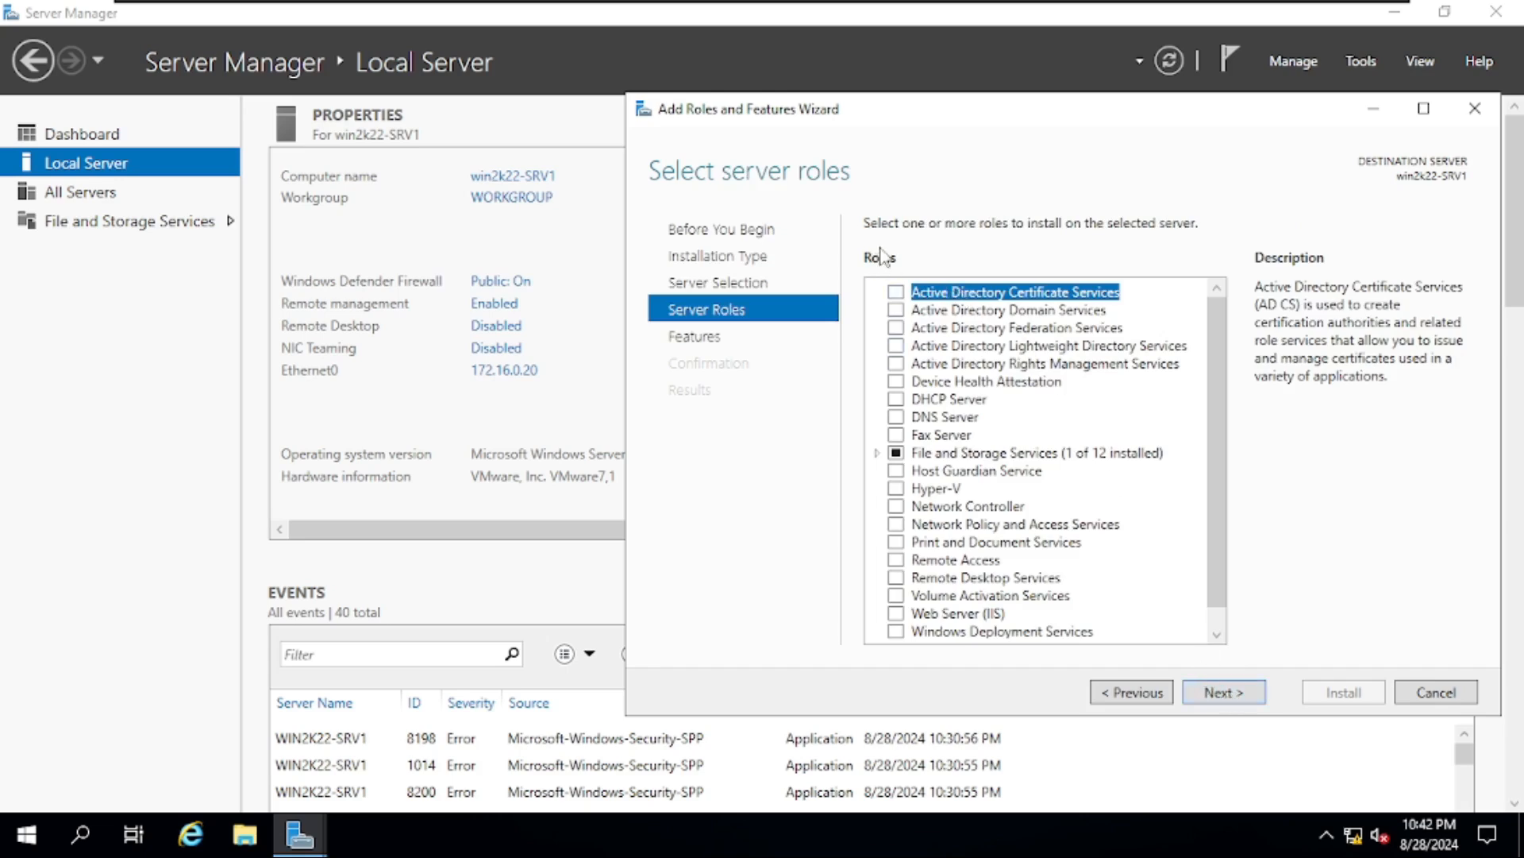
- Select Active Directory Domain Services with its management tools and allow automatic restart
{"action": "left_click", "coordinate": [897, 311]}
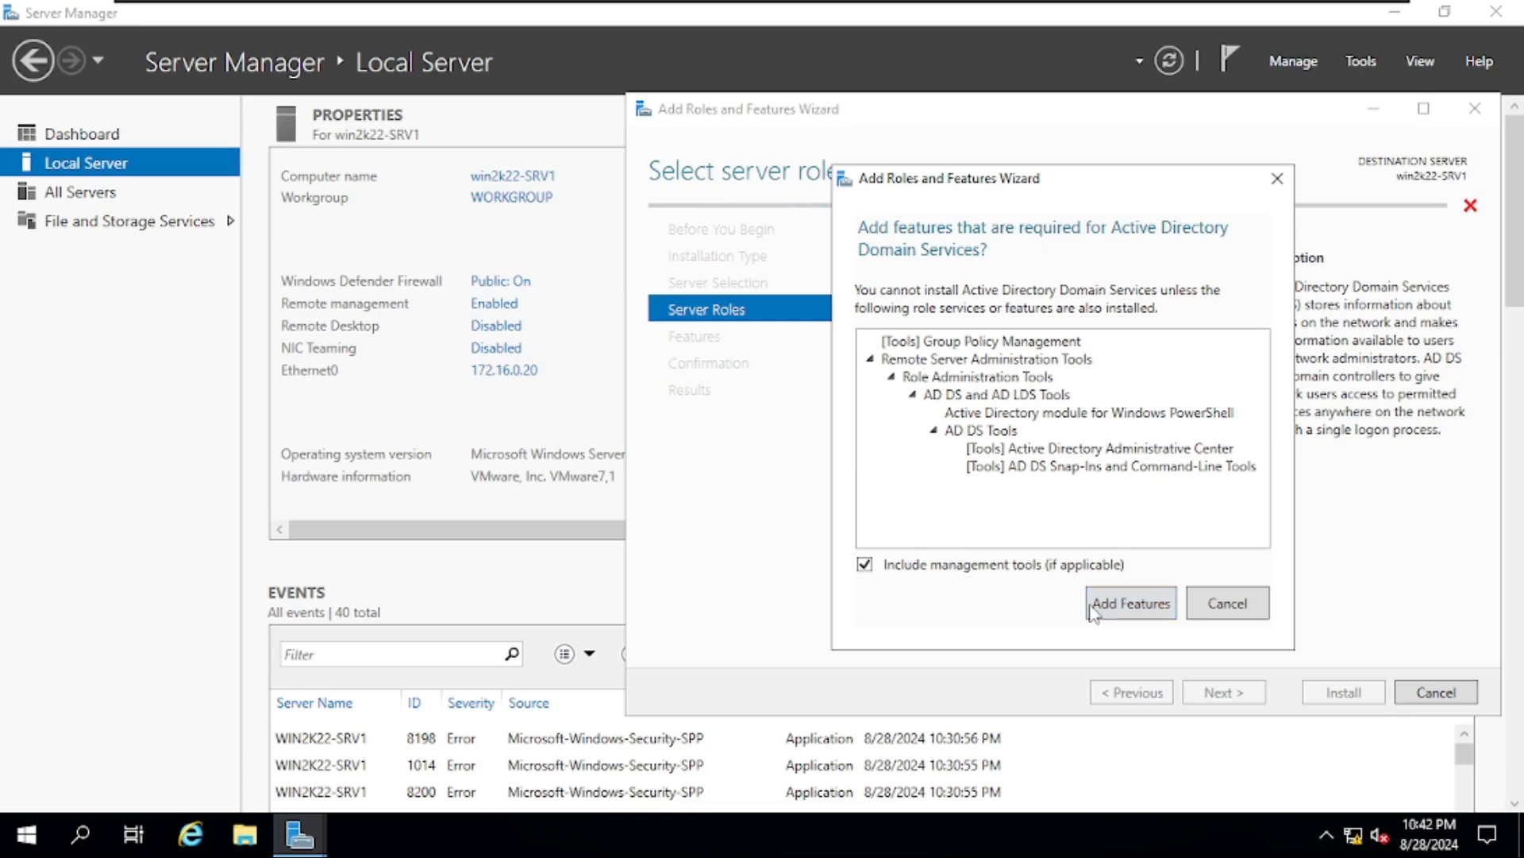
{"action": "left_click", "coordinate": [1118, 616]}
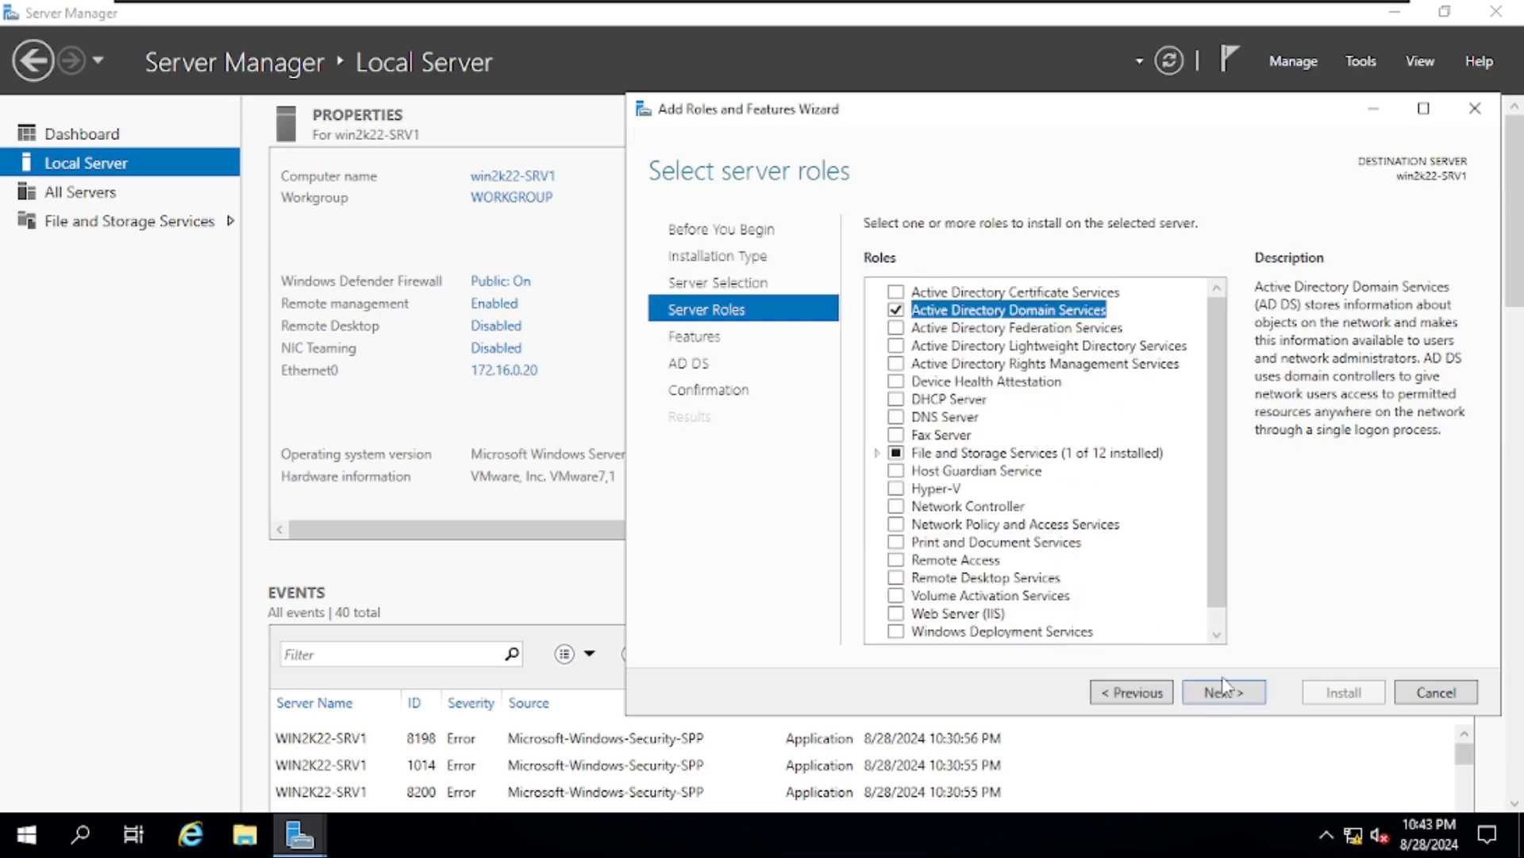
{"action": "left_click", "coordinate": [1239, 699]}
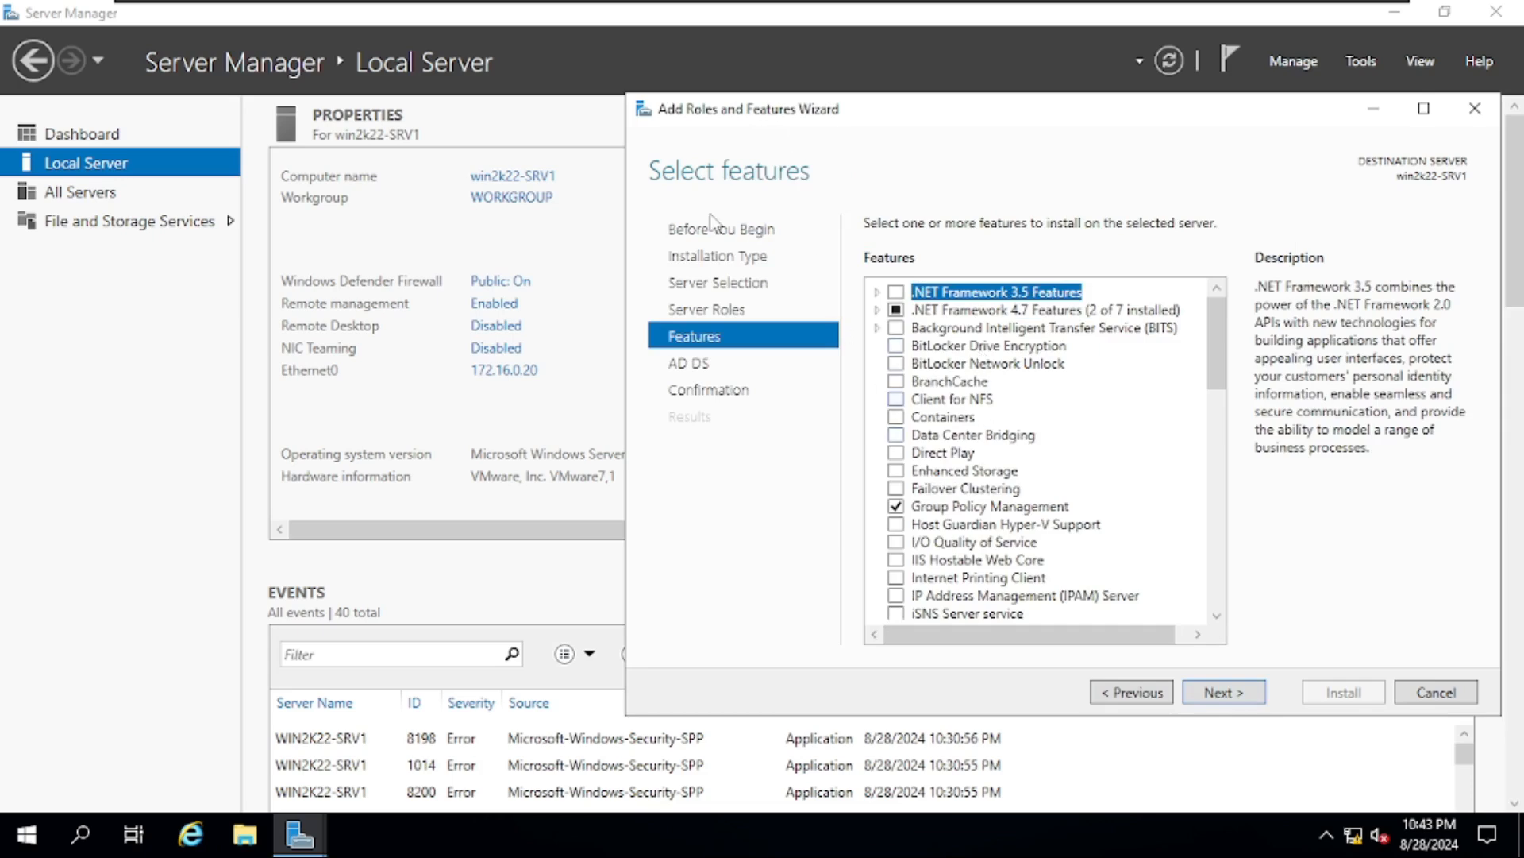
{"action": "left_click", "coordinate": [1223, 692]}
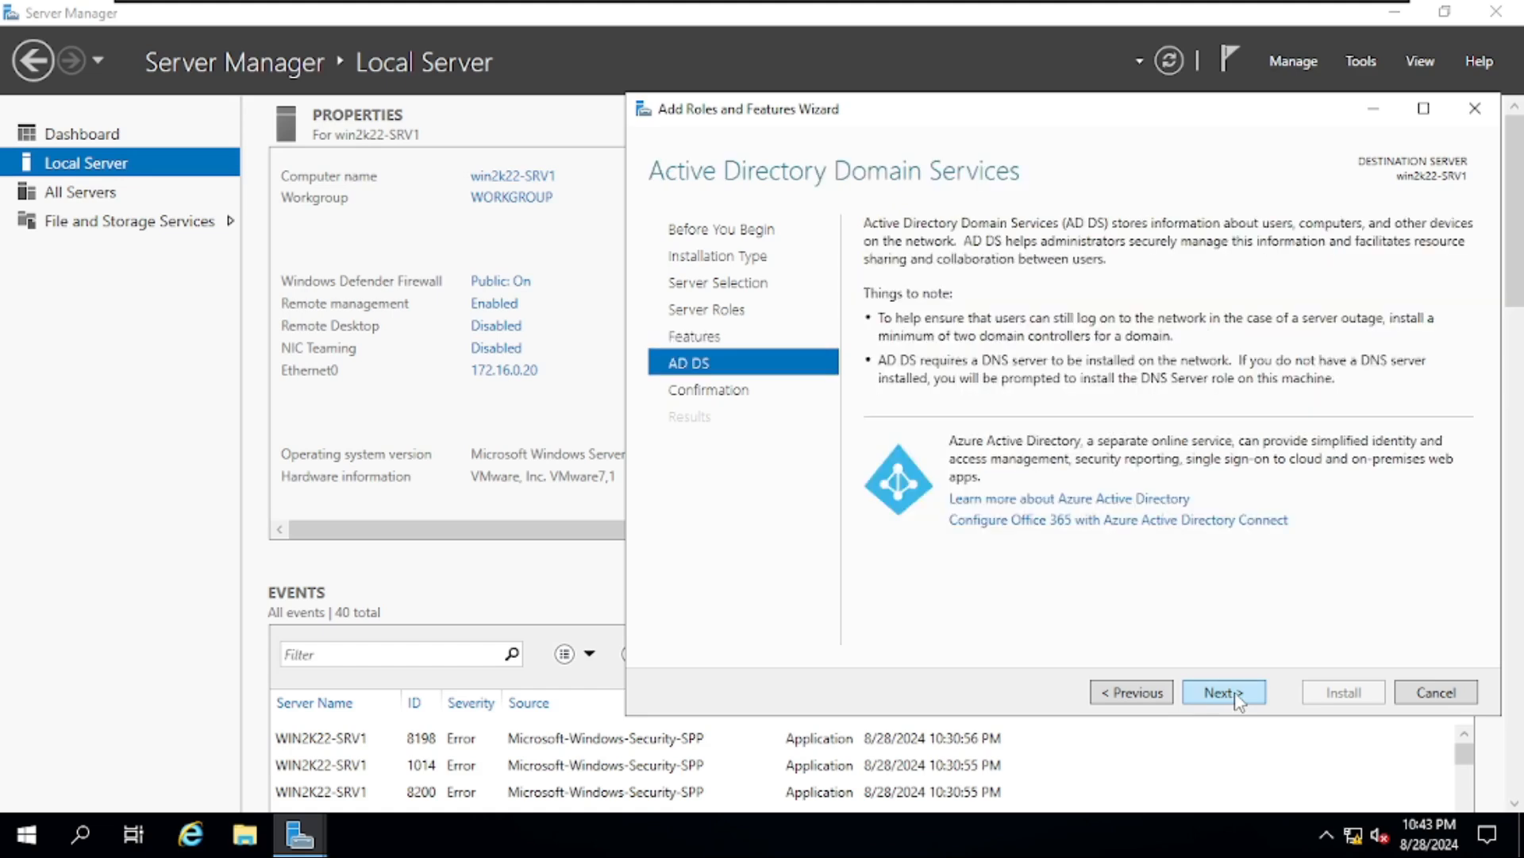
{"action": "left_click", "coordinate": [1223, 692]}
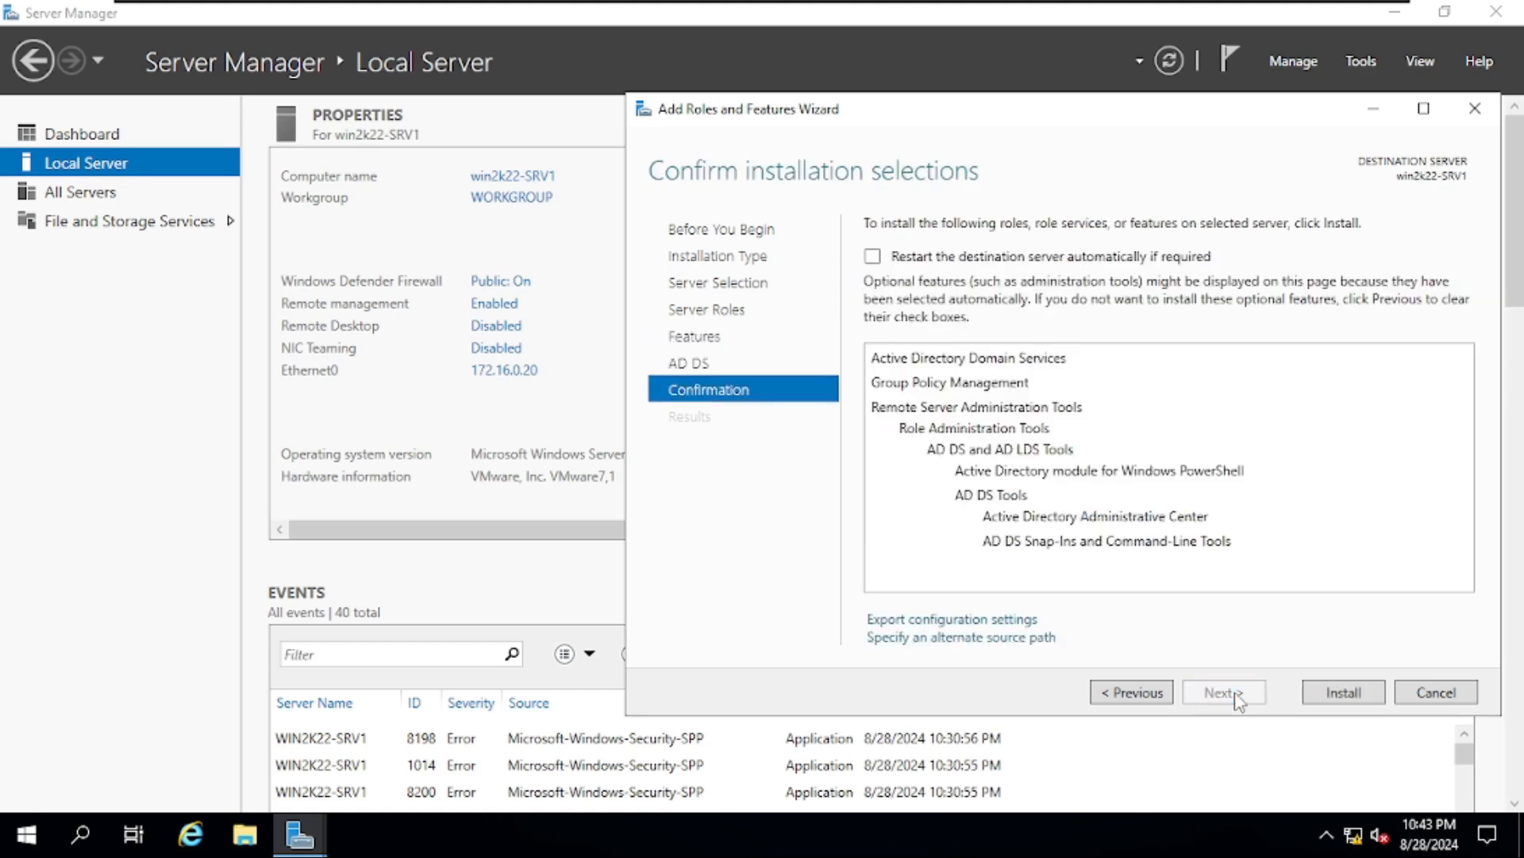
{"action": "left_click", "coordinate": [872, 256]}
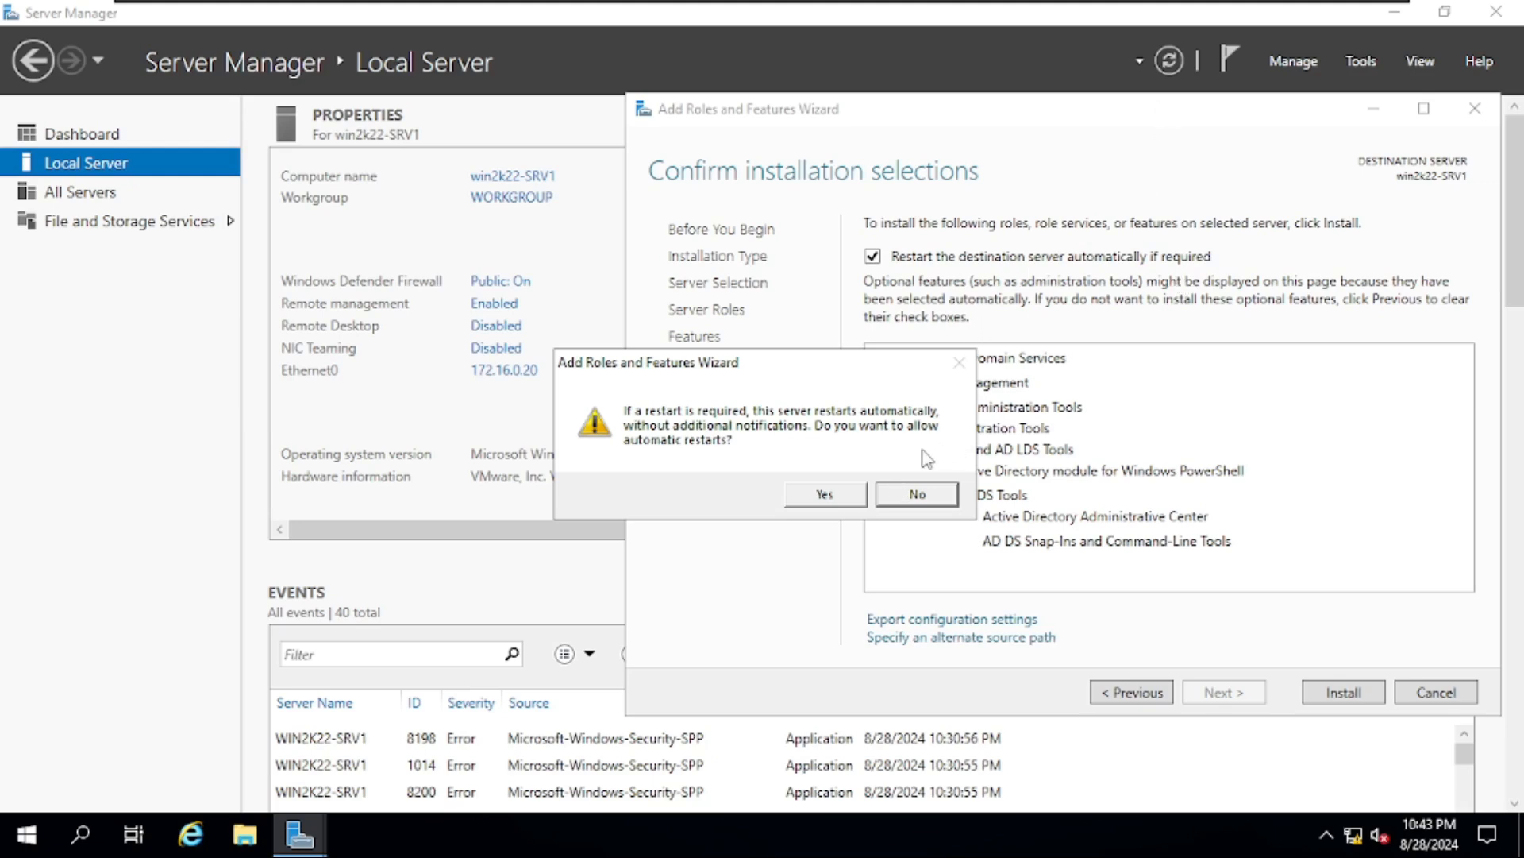
{"action": "left_click", "coordinate": [827, 497]}
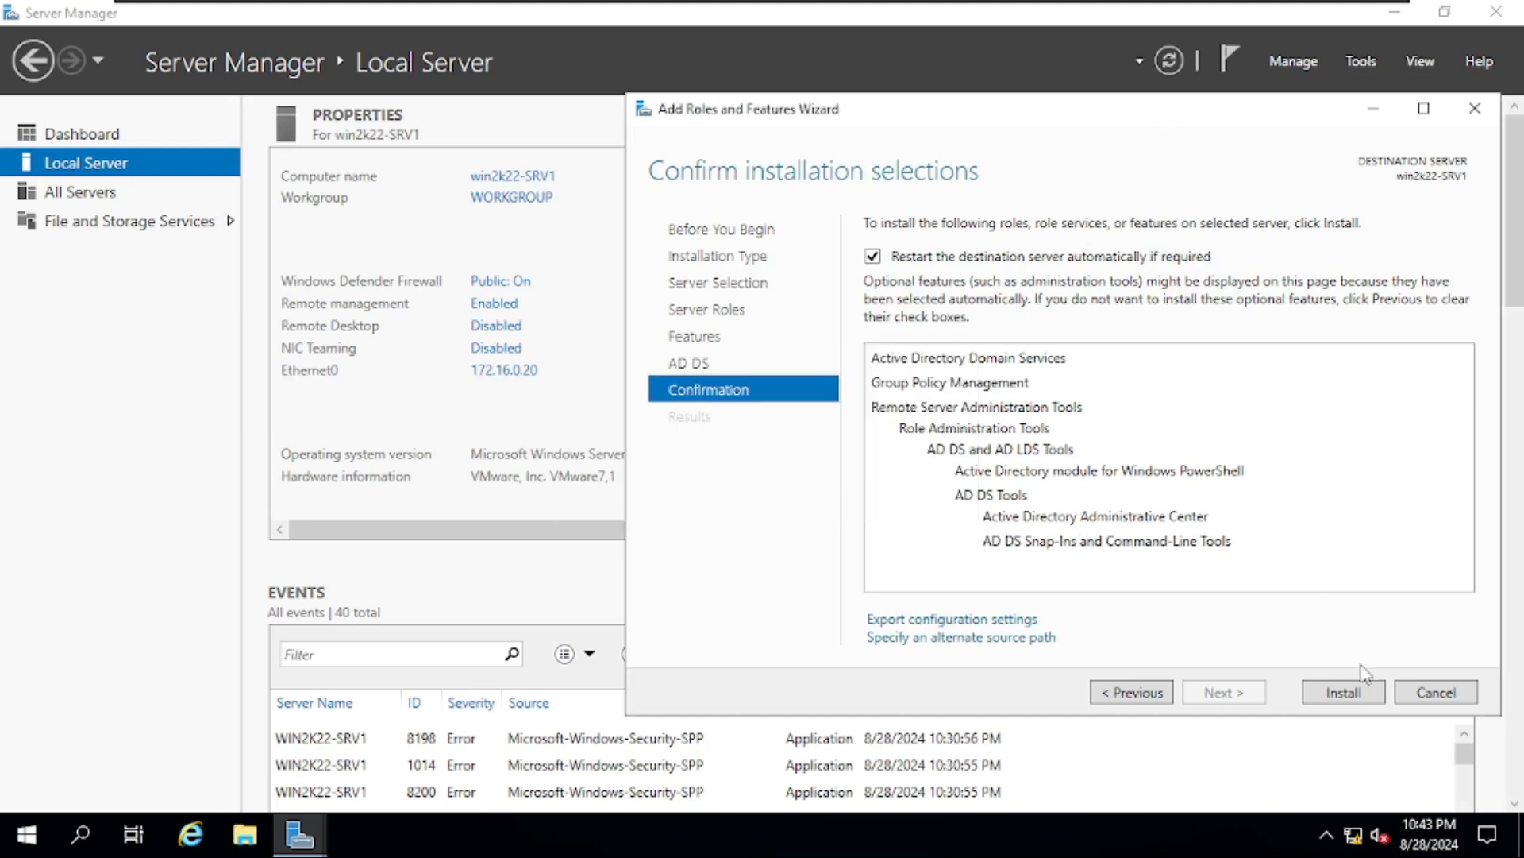
- Install AD DS on win2k22-SRV1, then launch its promotion to a domain controller
{"action": "left_click", "coordinate": [1360, 694]}
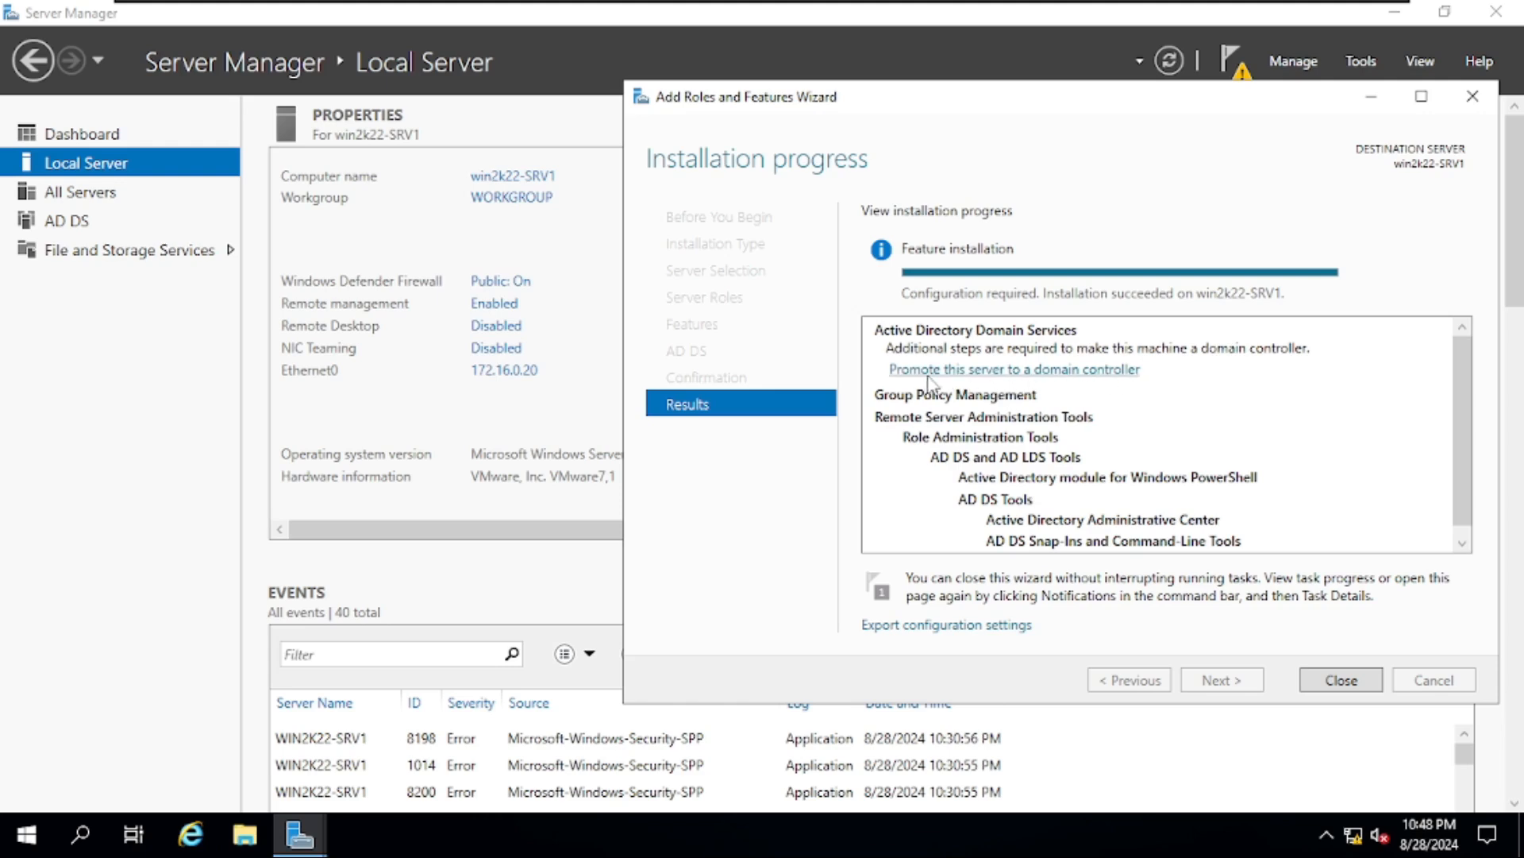
{"action": "left_click", "coordinate": [992, 370]}
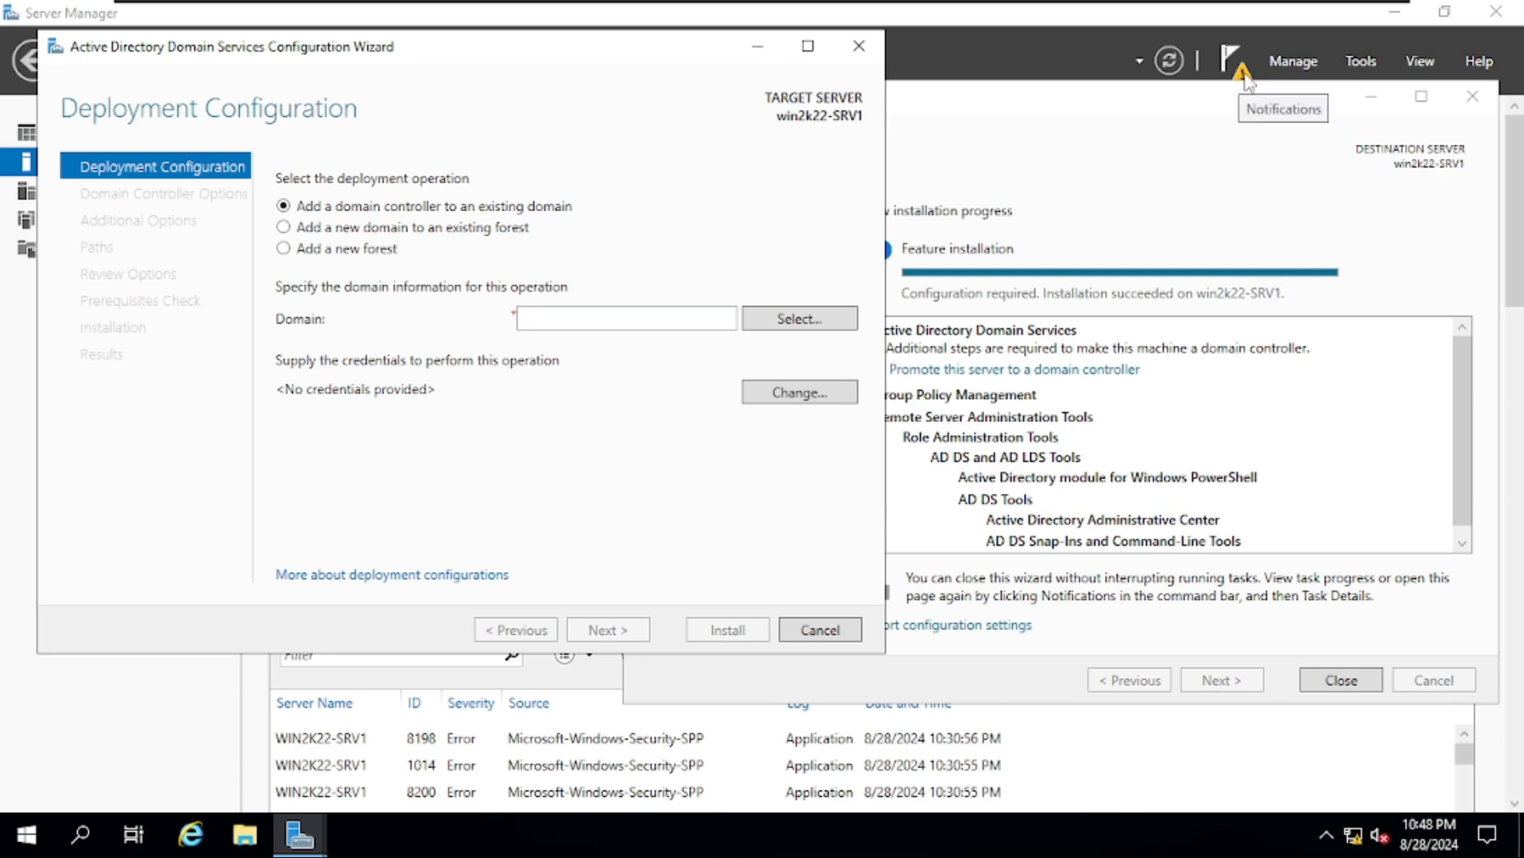
- Supply the mylab.local domain administrator credentials and pick existing domain mylab.local as the target
{"action": "left_click_drag", "start_coordinate": [675, 54], "coordinate": [1254, 101]}
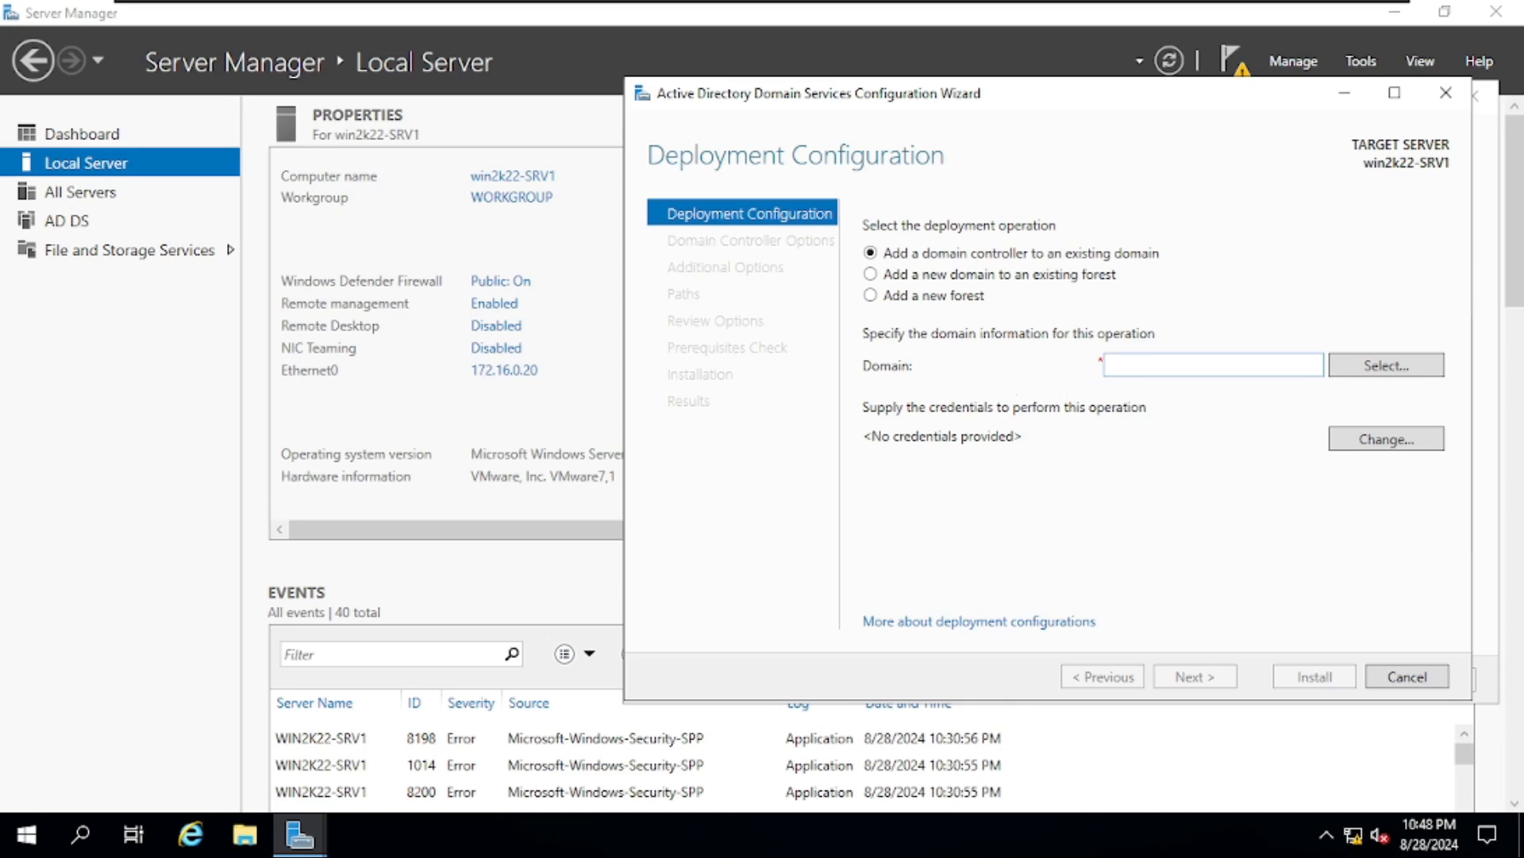
{"action": "left_click", "coordinate": [1374, 373]}
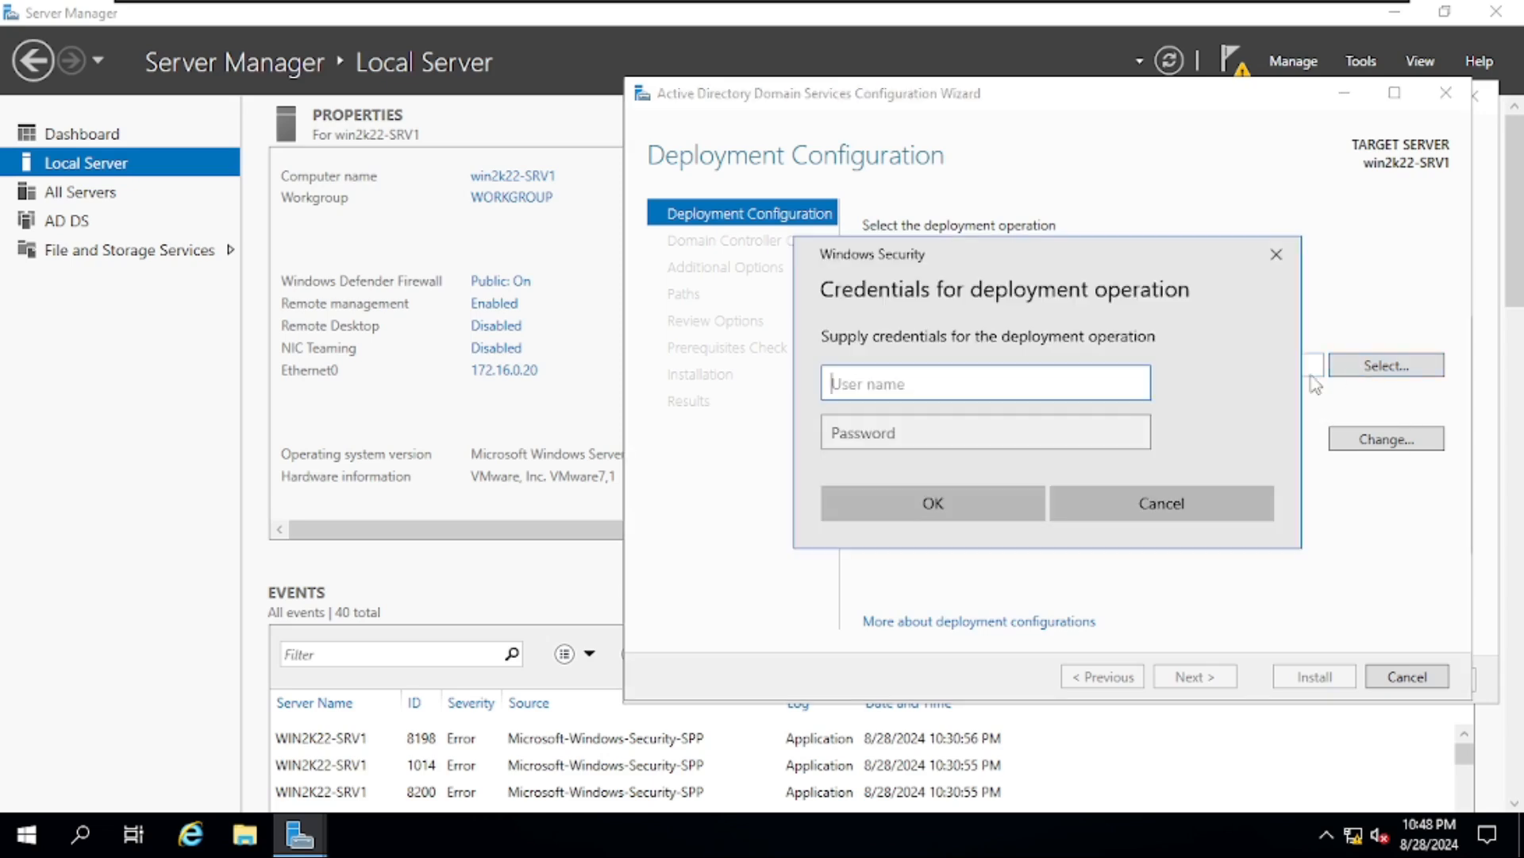
{"action": "left_click_drag", "start_coordinate": [1043, 269], "coordinate": [1176, 225]}
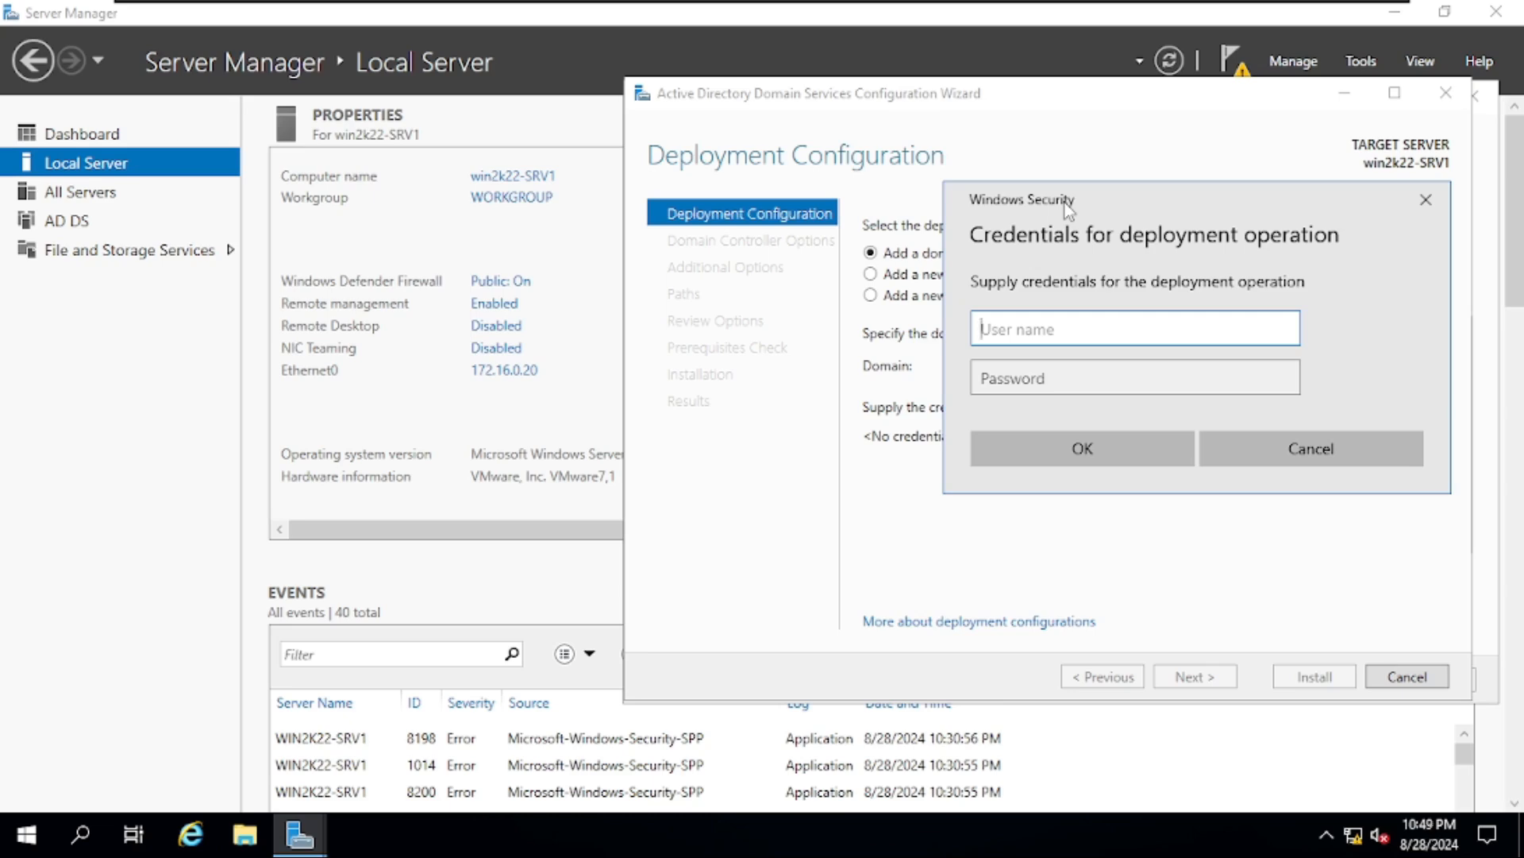
{"action": "type", "text": "administrator@"}
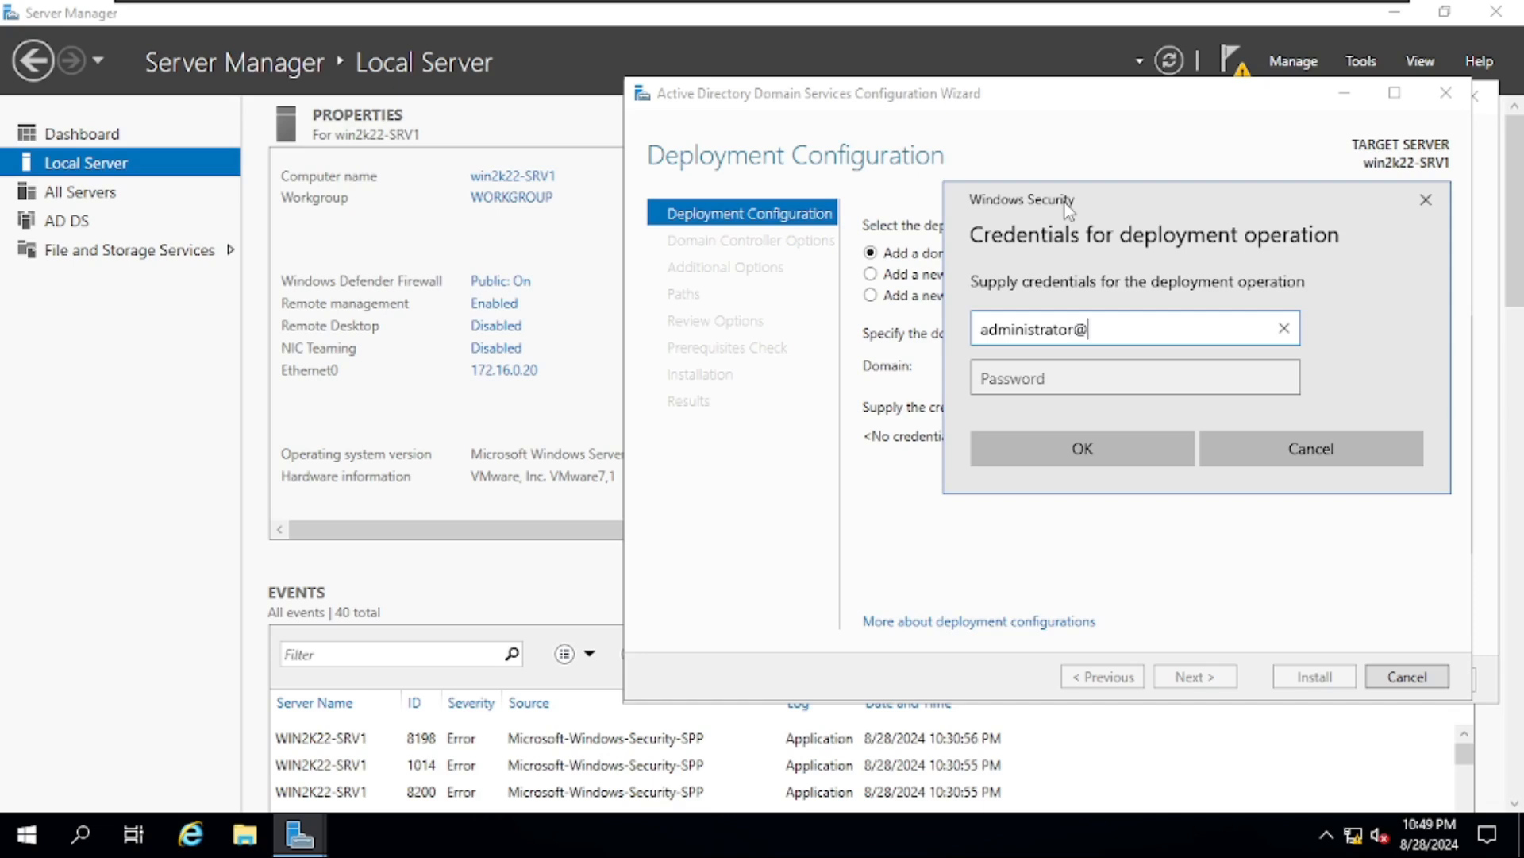
{"action": "type", "text": "mylab.local"}
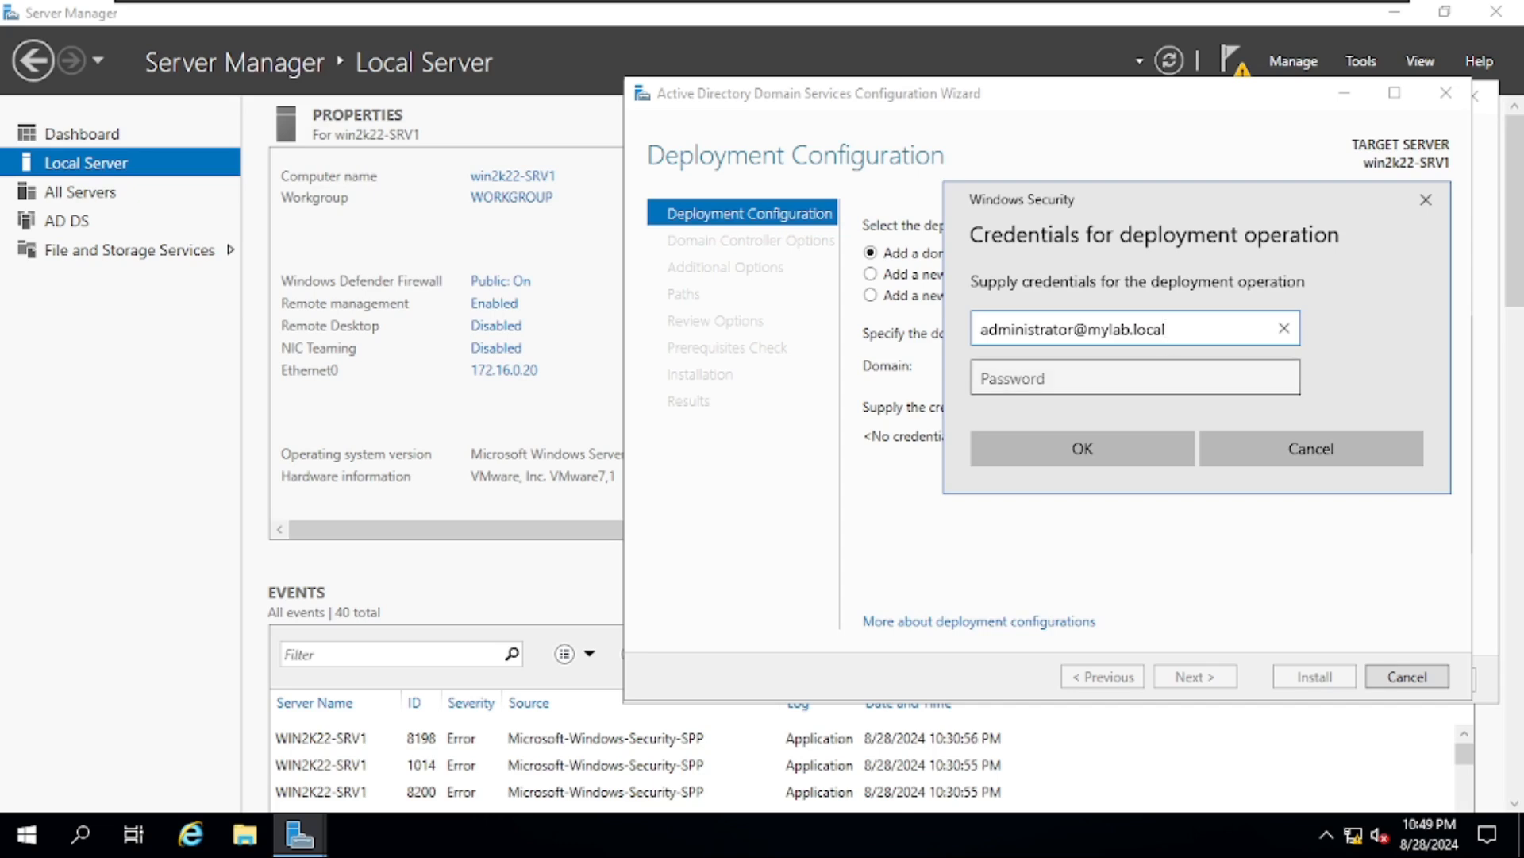
{"action": "key", "text": "Tab"}
{"action": "type", "text": "•"}
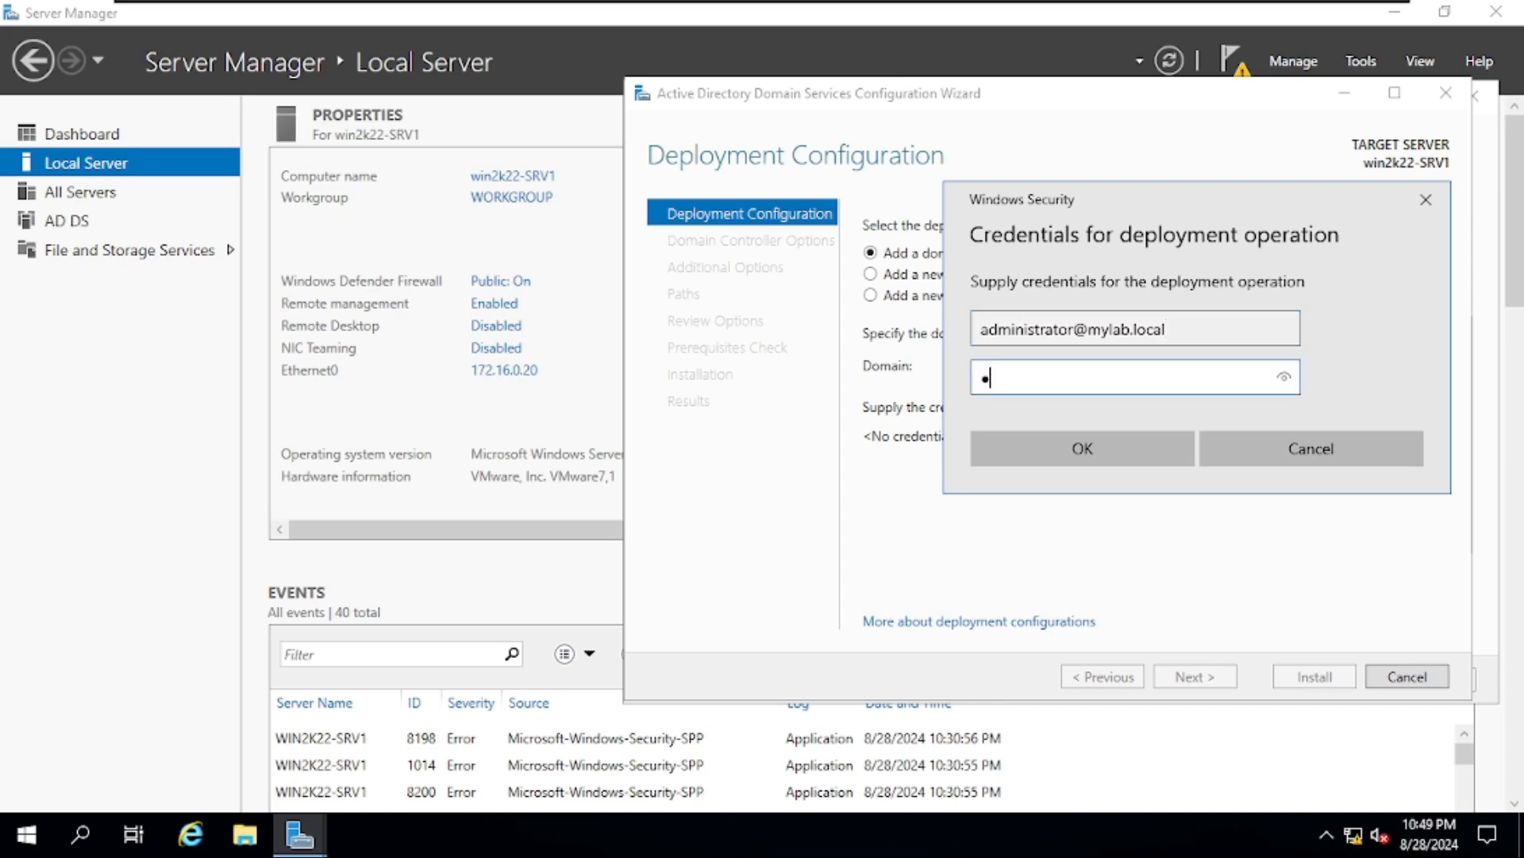
{"action": "type", "text": "••••••"}
{"action": "left_click", "coordinate": [1150, 430]}
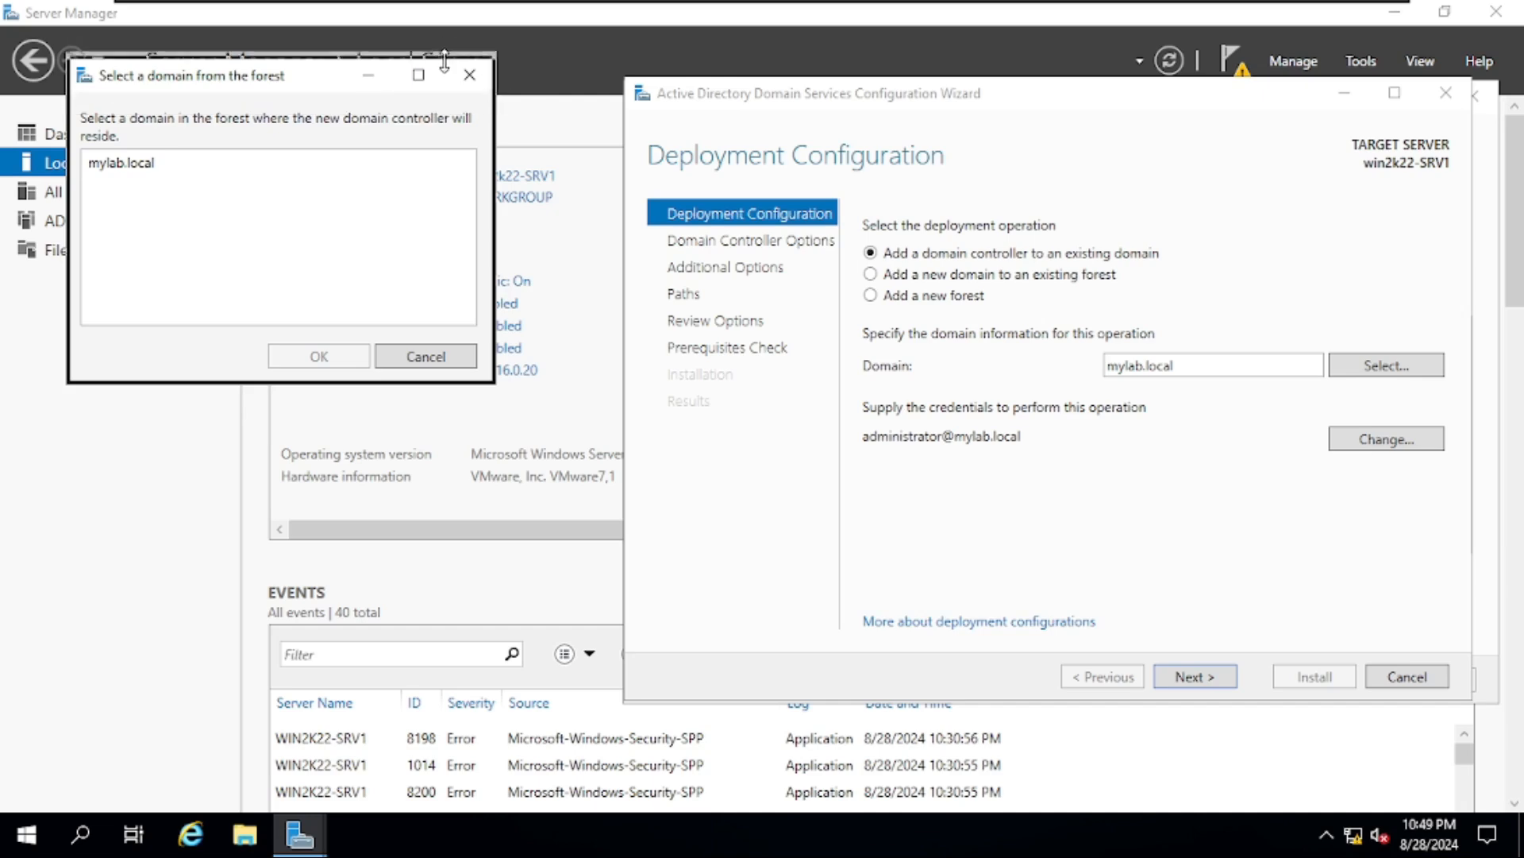
{"action": "left_click", "coordinate": [143, 166]}
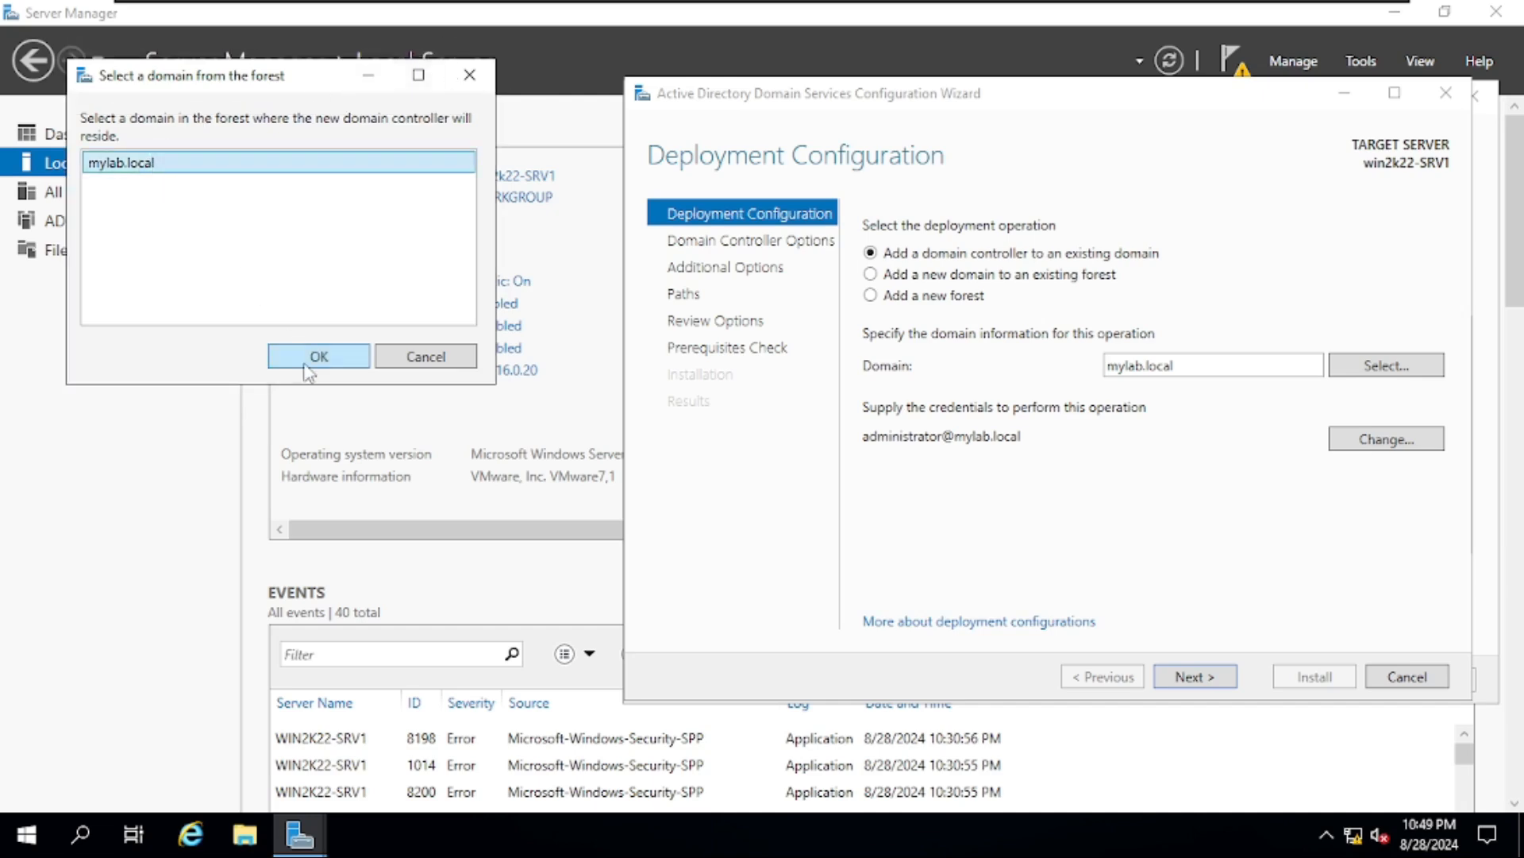
{"action": "left_click", "coordinate": [314, 358]}
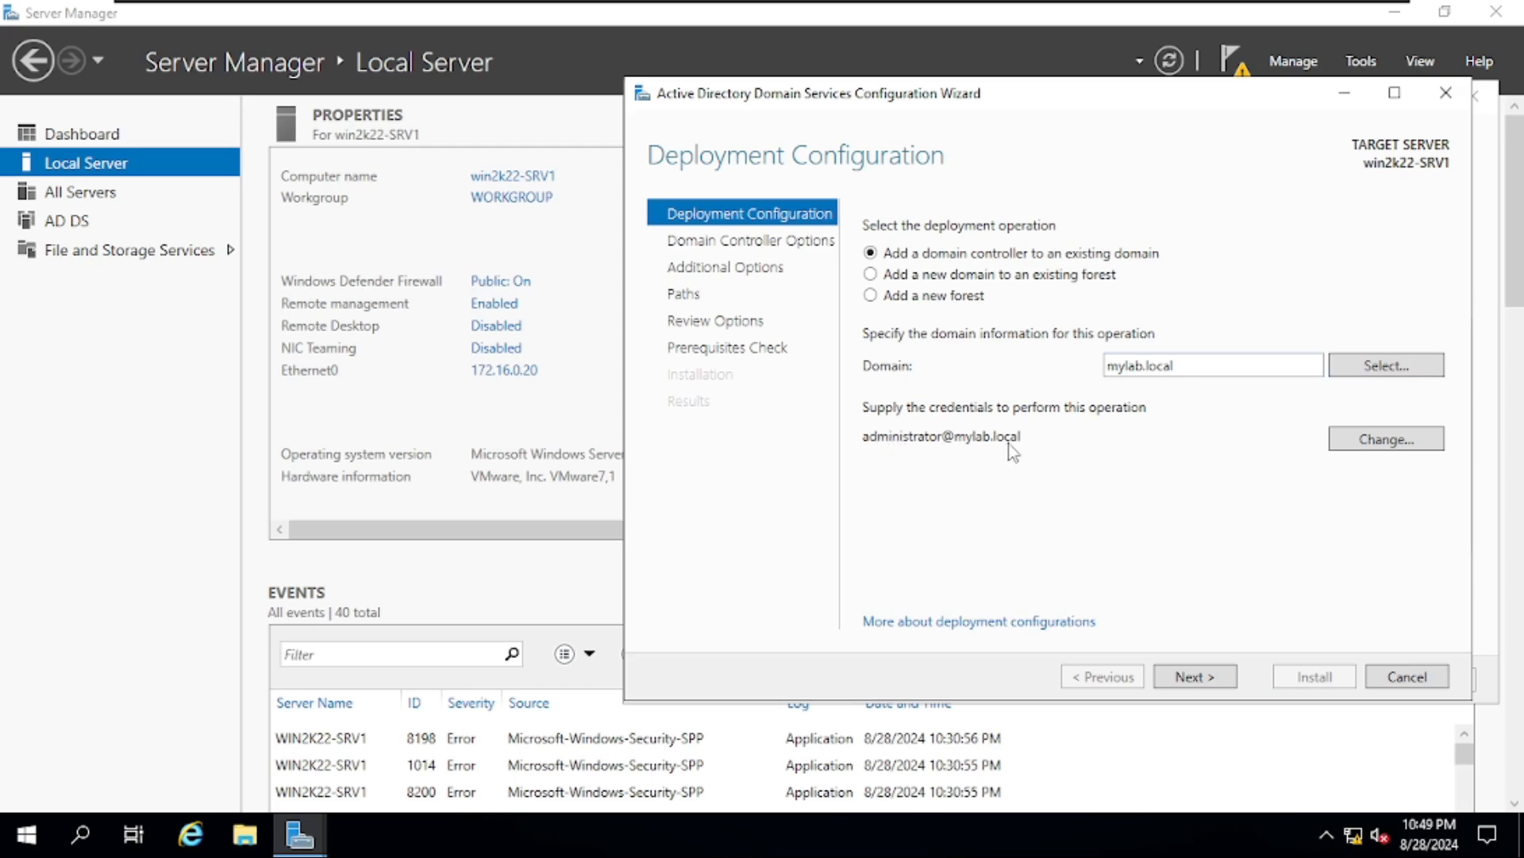
- Make the new DC a read-only domain controller and enter the DSRM password twice
{"action": "left_click", "coordinate": [1191, 681]}
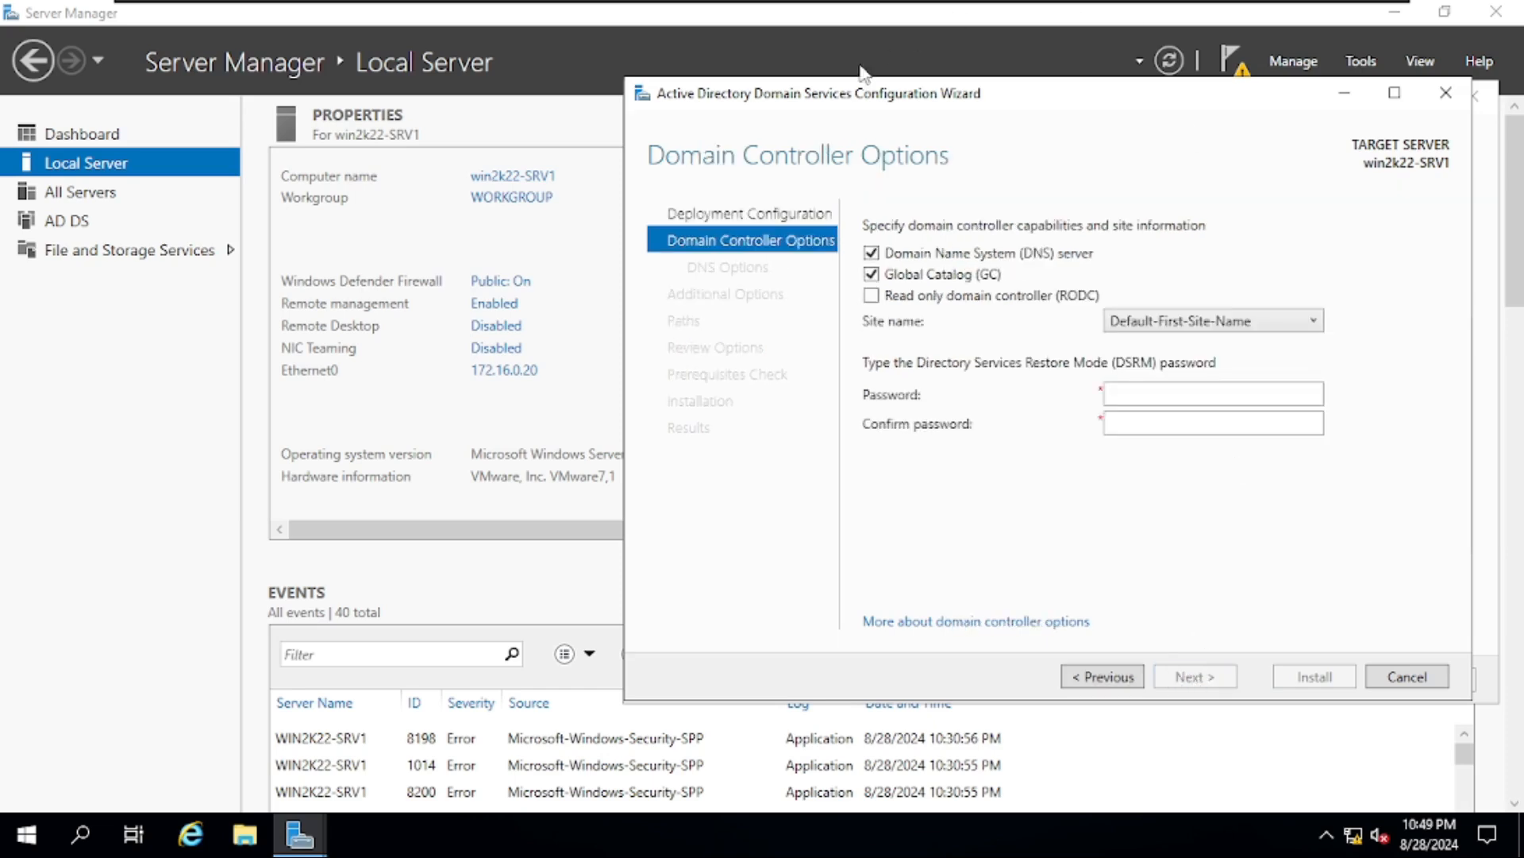
{"action": "left_click", "coordinate": [872, 296]}
{"action": "left_click", "coordinate": [1191, 394]}
{"action": "type", "text": "P••••••"}
{"action": "key", "text": "Tab"}
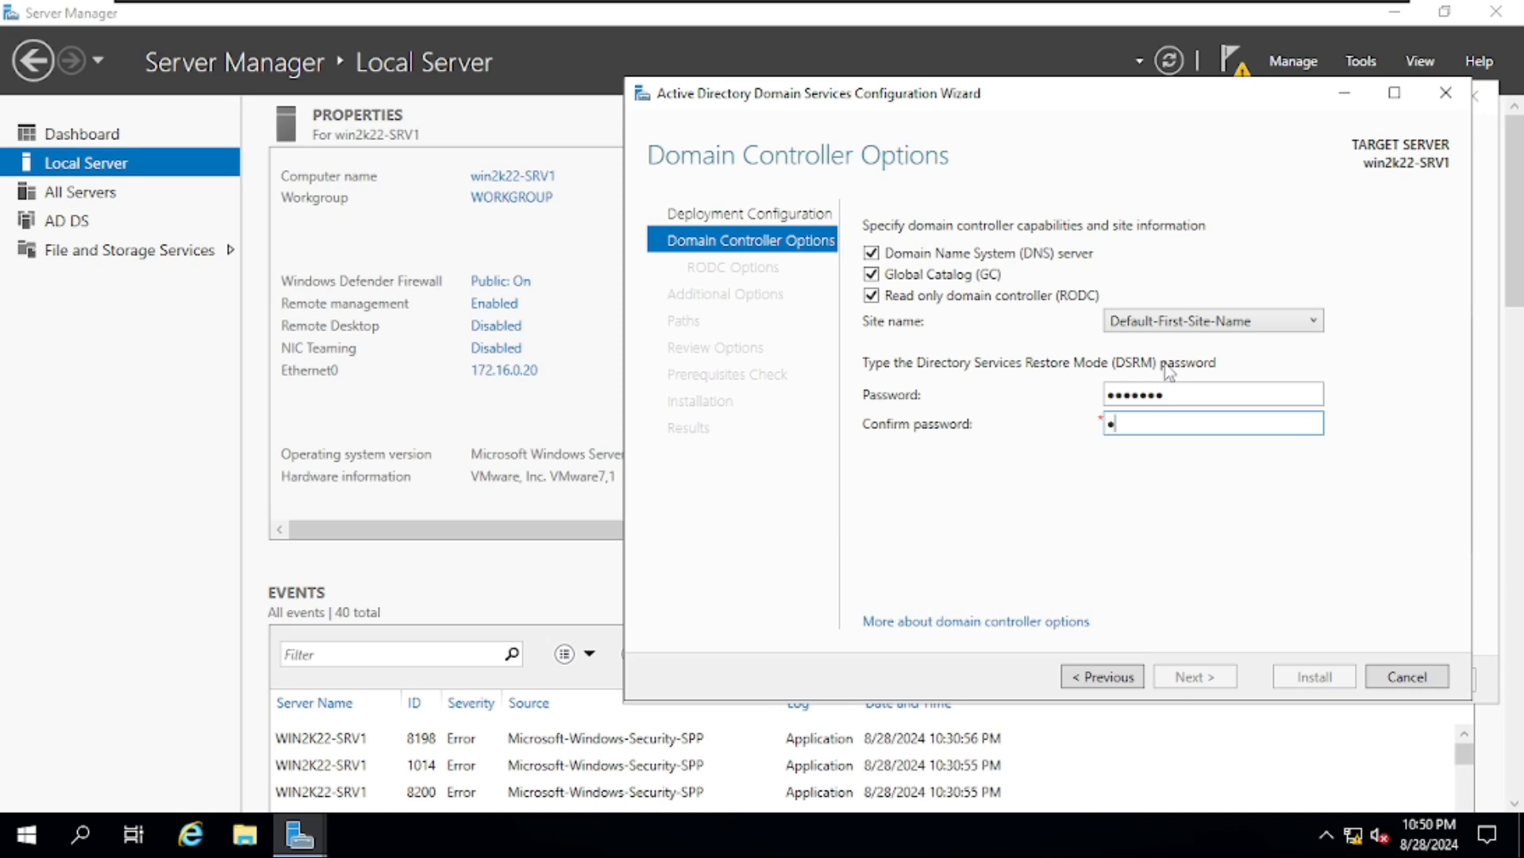
{"action": "type", "text": "•••••••"}
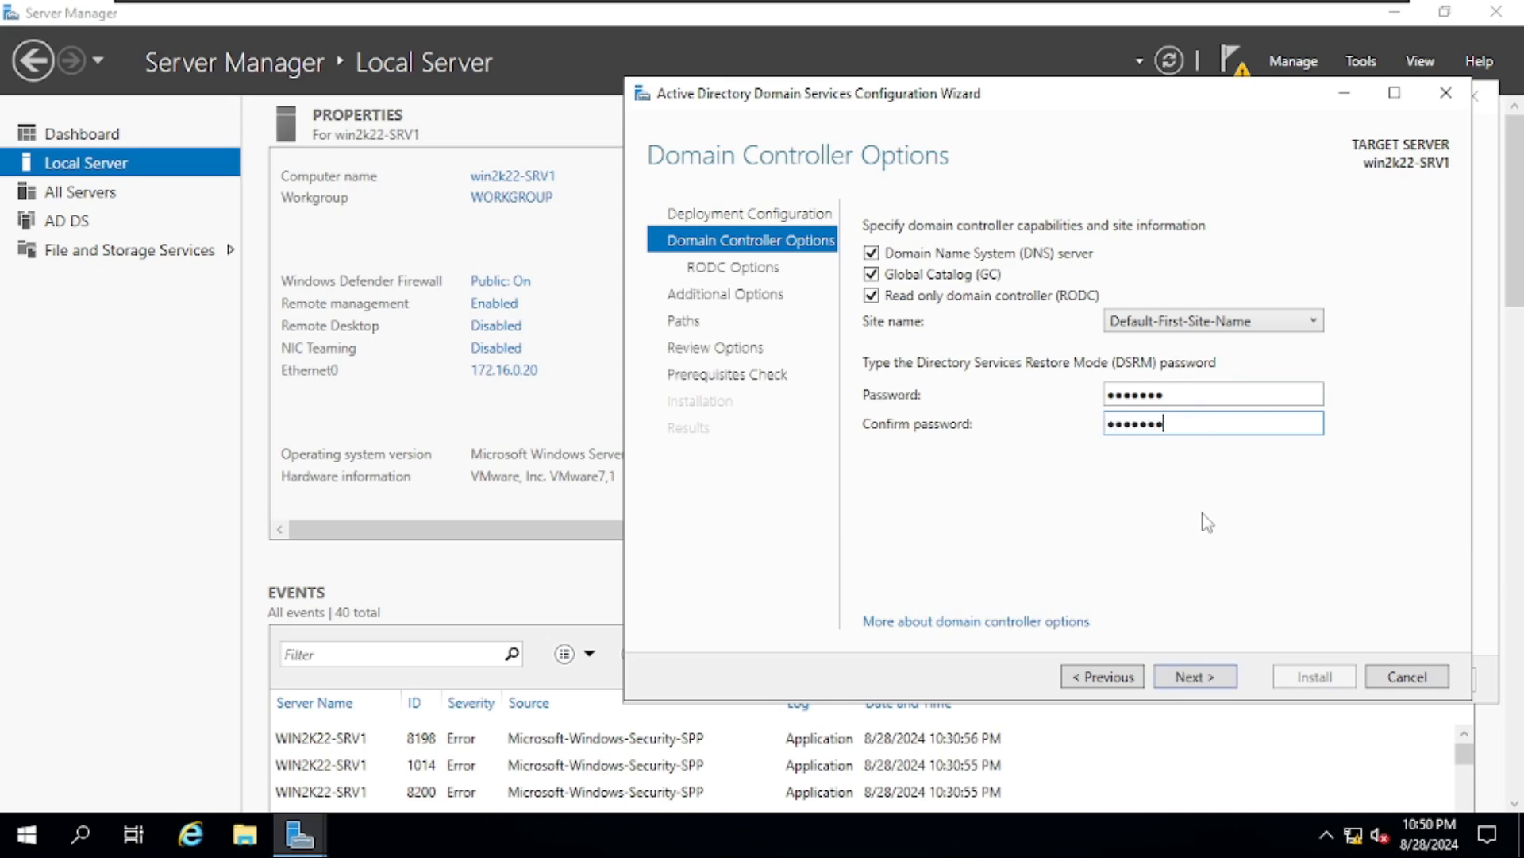
- Advance to the RODC Options page with the default allowed and denied replication accounts
{"action": "left_click", "coordinate": [1209, 688]}
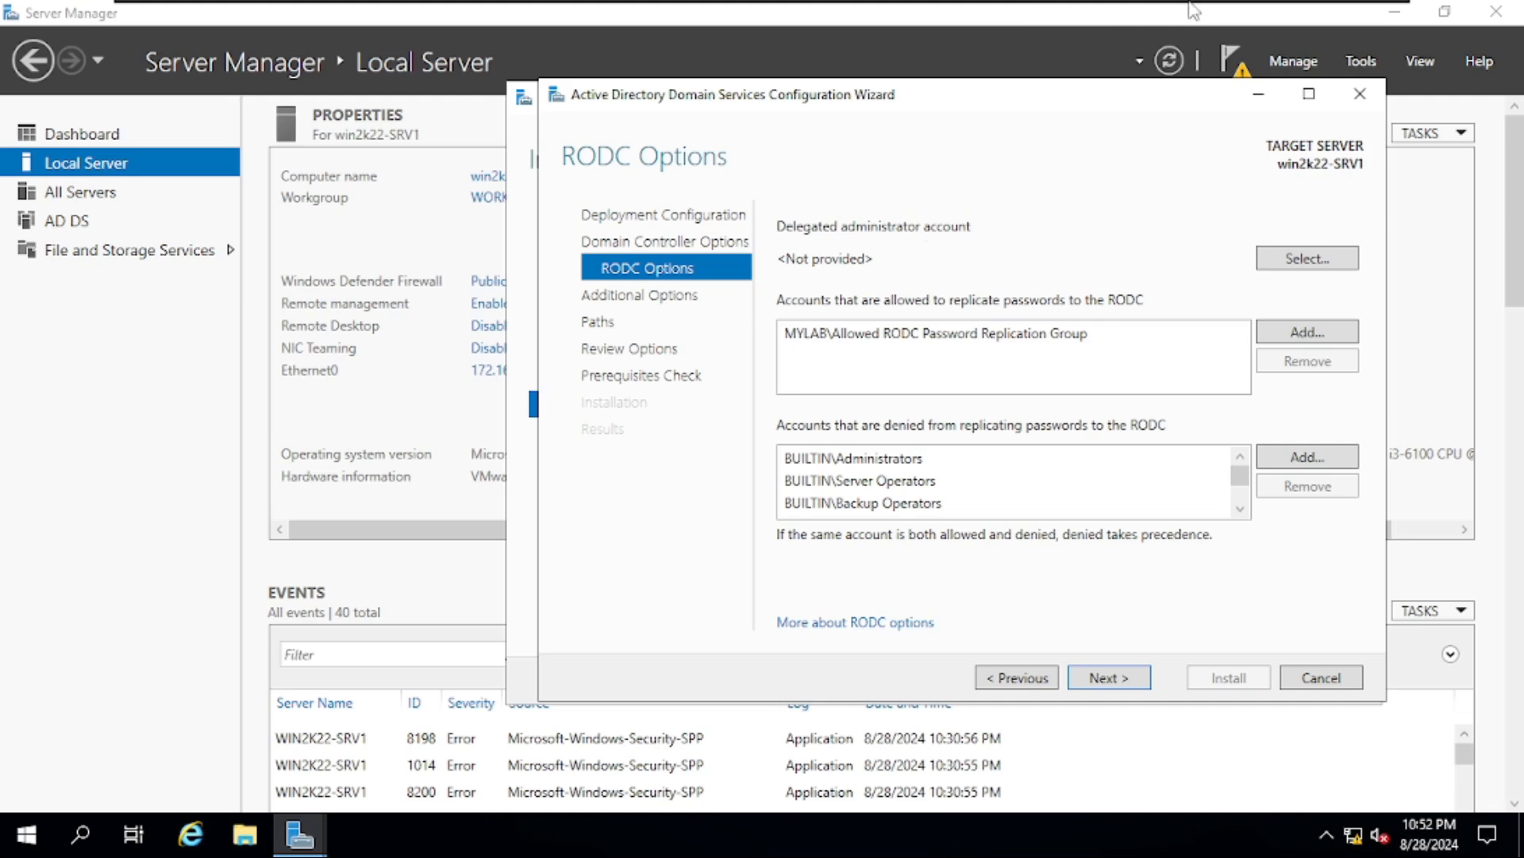
{"action": "mouse_move", "coordinate": [1190, 8]}
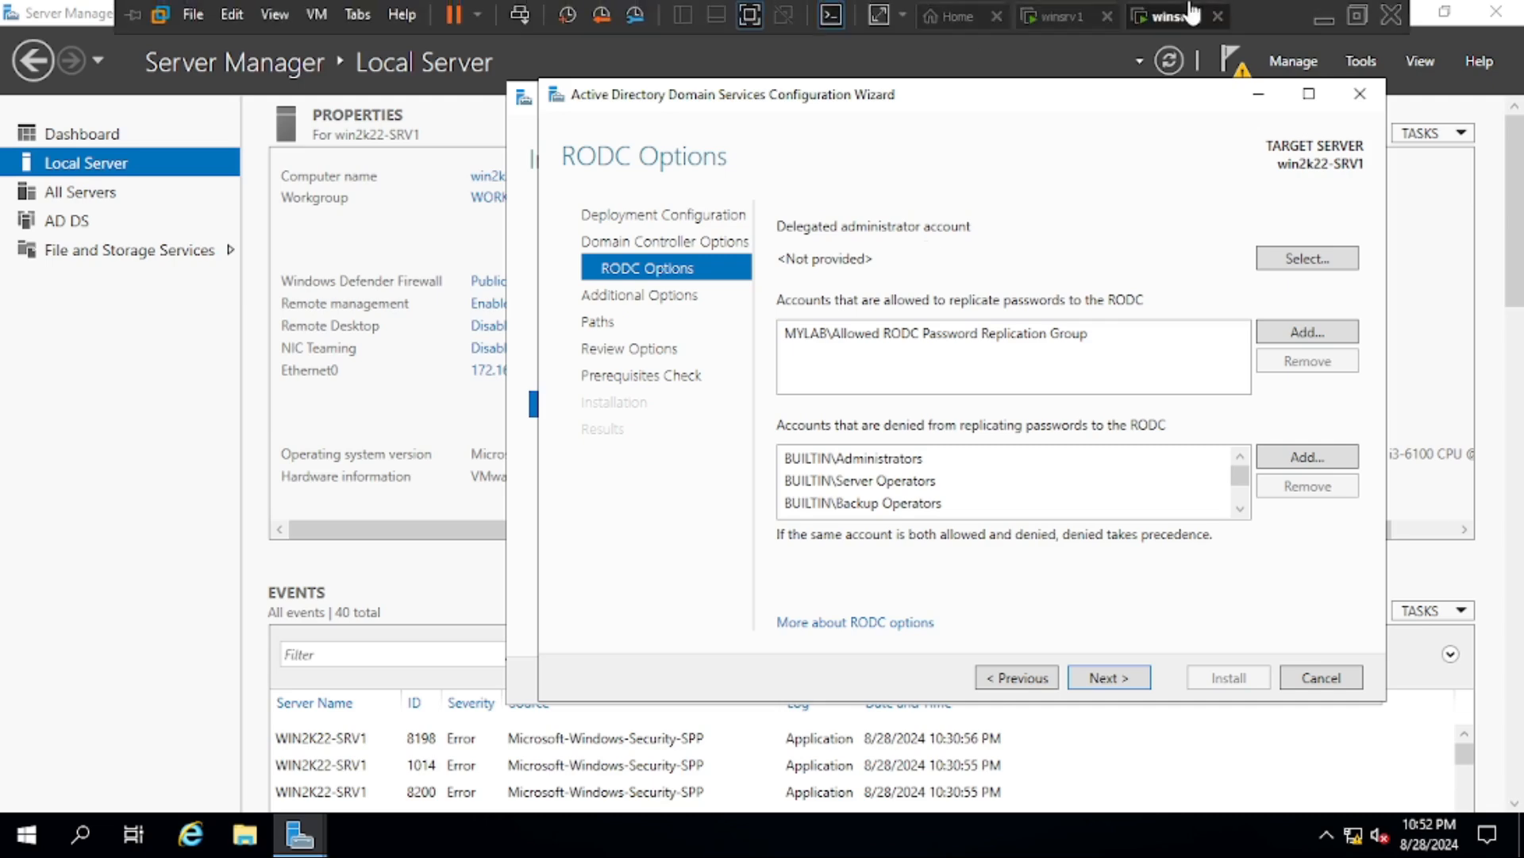
- On DC01, open Active Directory Users and Computers and start a new user in mylab.local Users
{"action": "left_click", "coordinate": [1054, 30]}
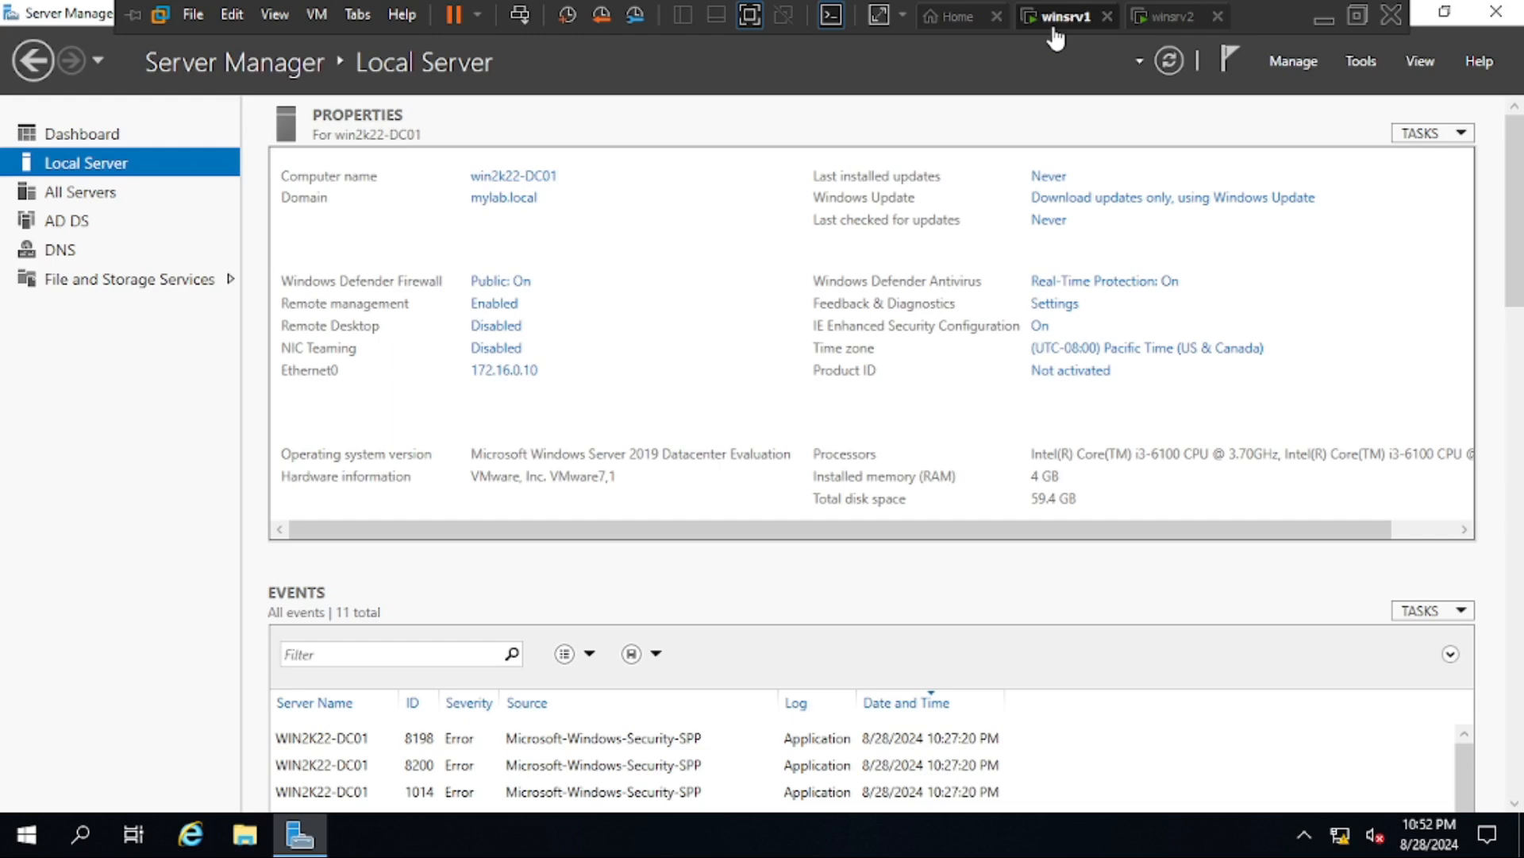
{"action": "left_click", "coordinate": [1363, 63]}
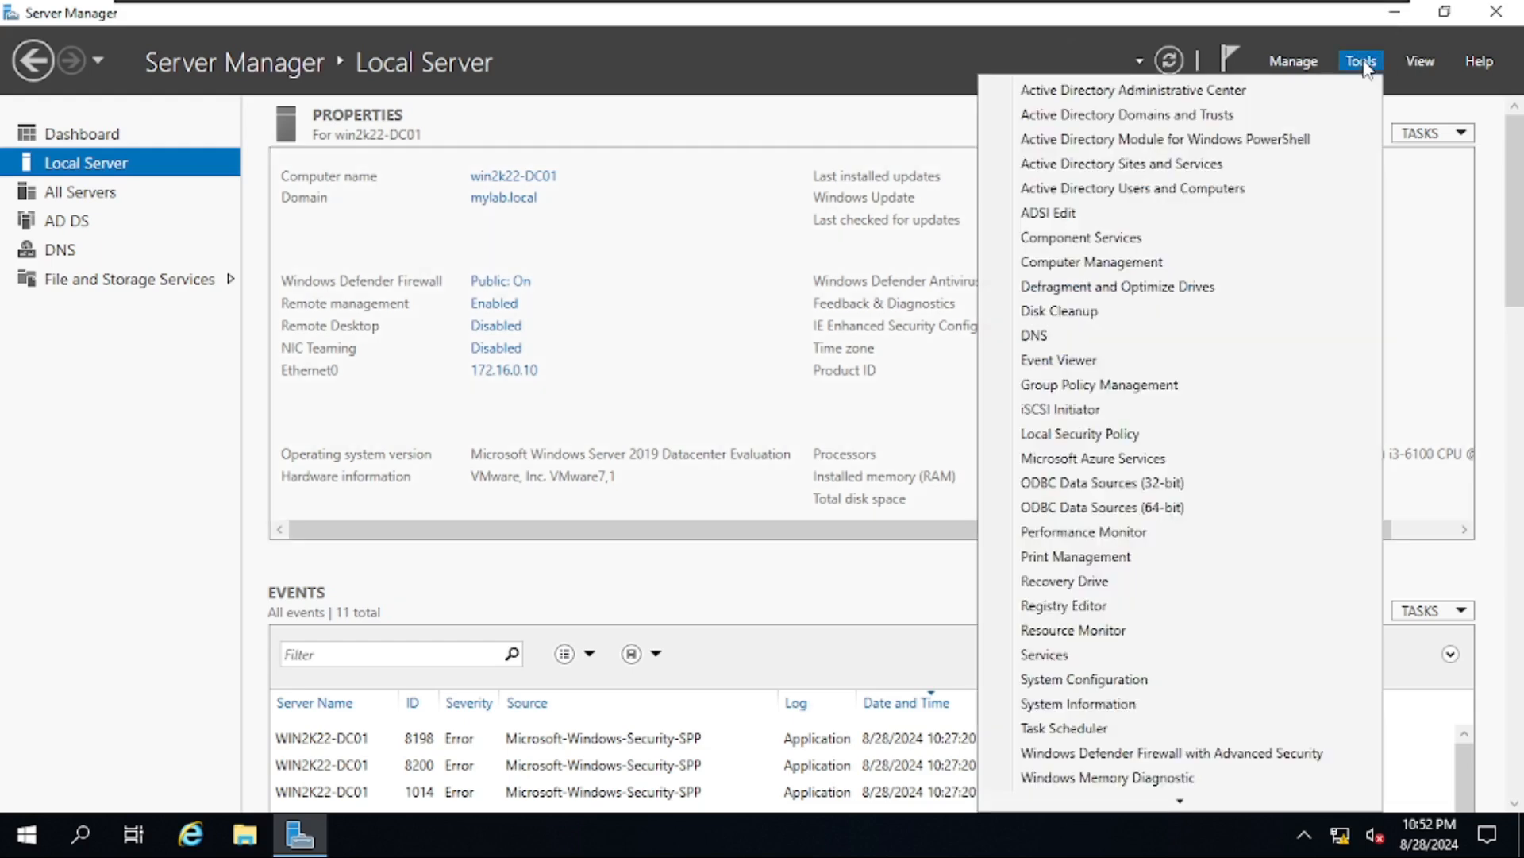
{"action": "left_click", "coordinate": [1306, 191]}
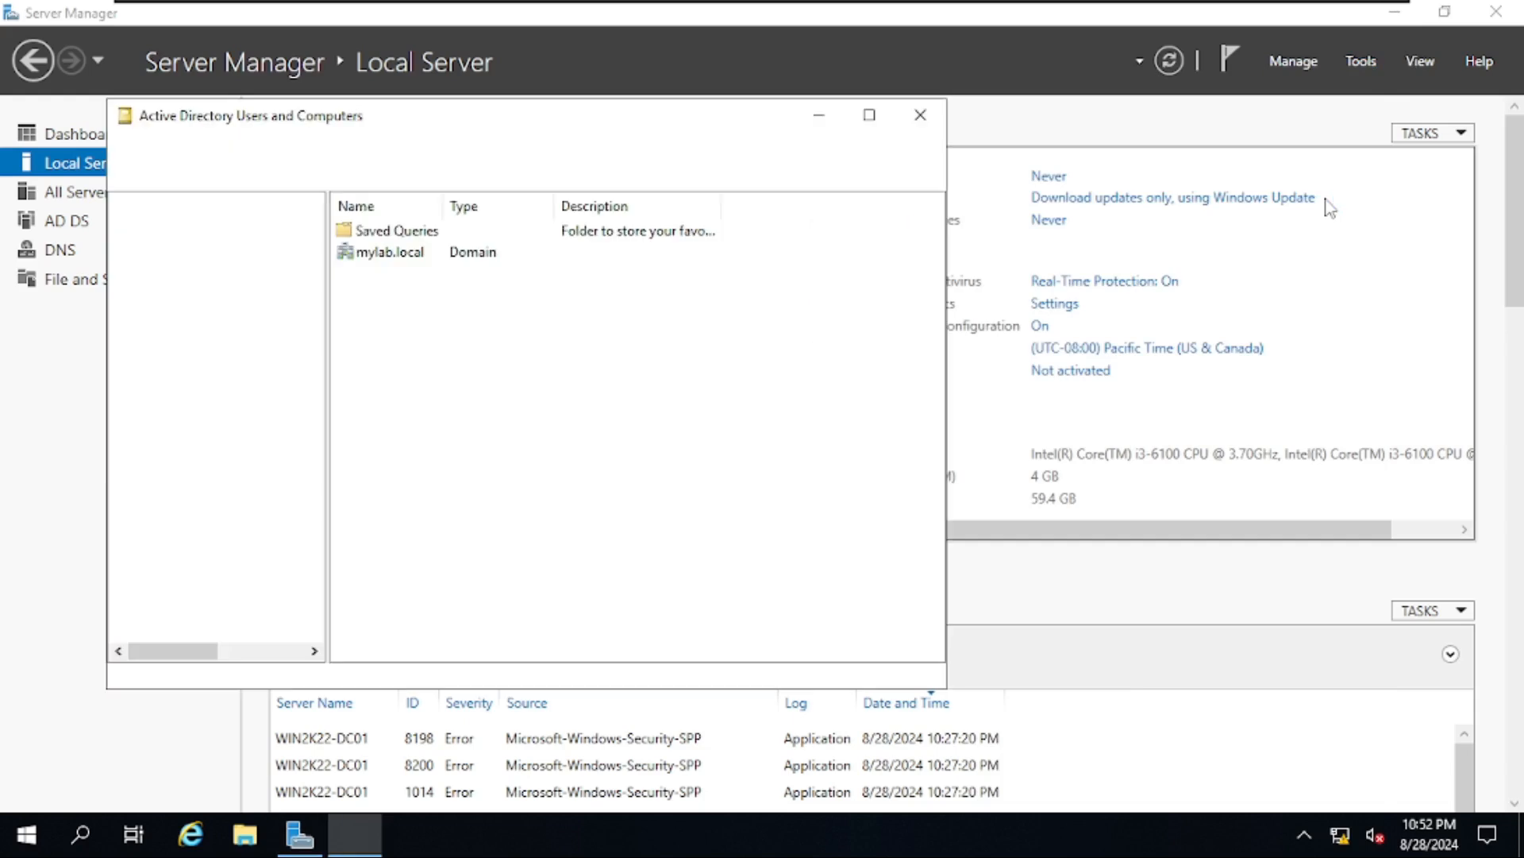
{"action": "left_click", "coordinate": [121, 243]}
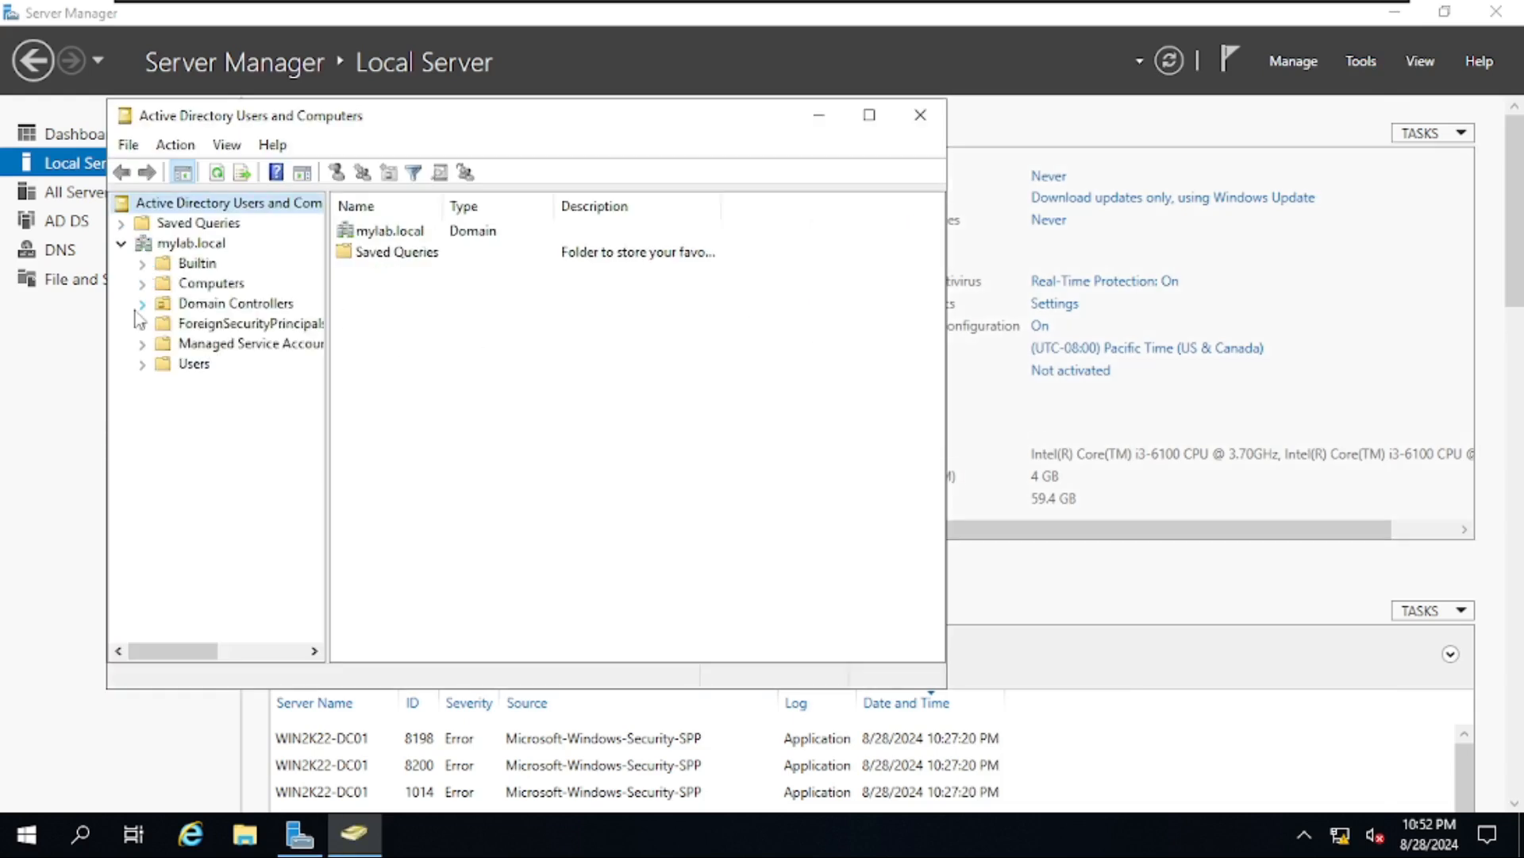
{"action": "left_click", "coordinate": [194, 364]}
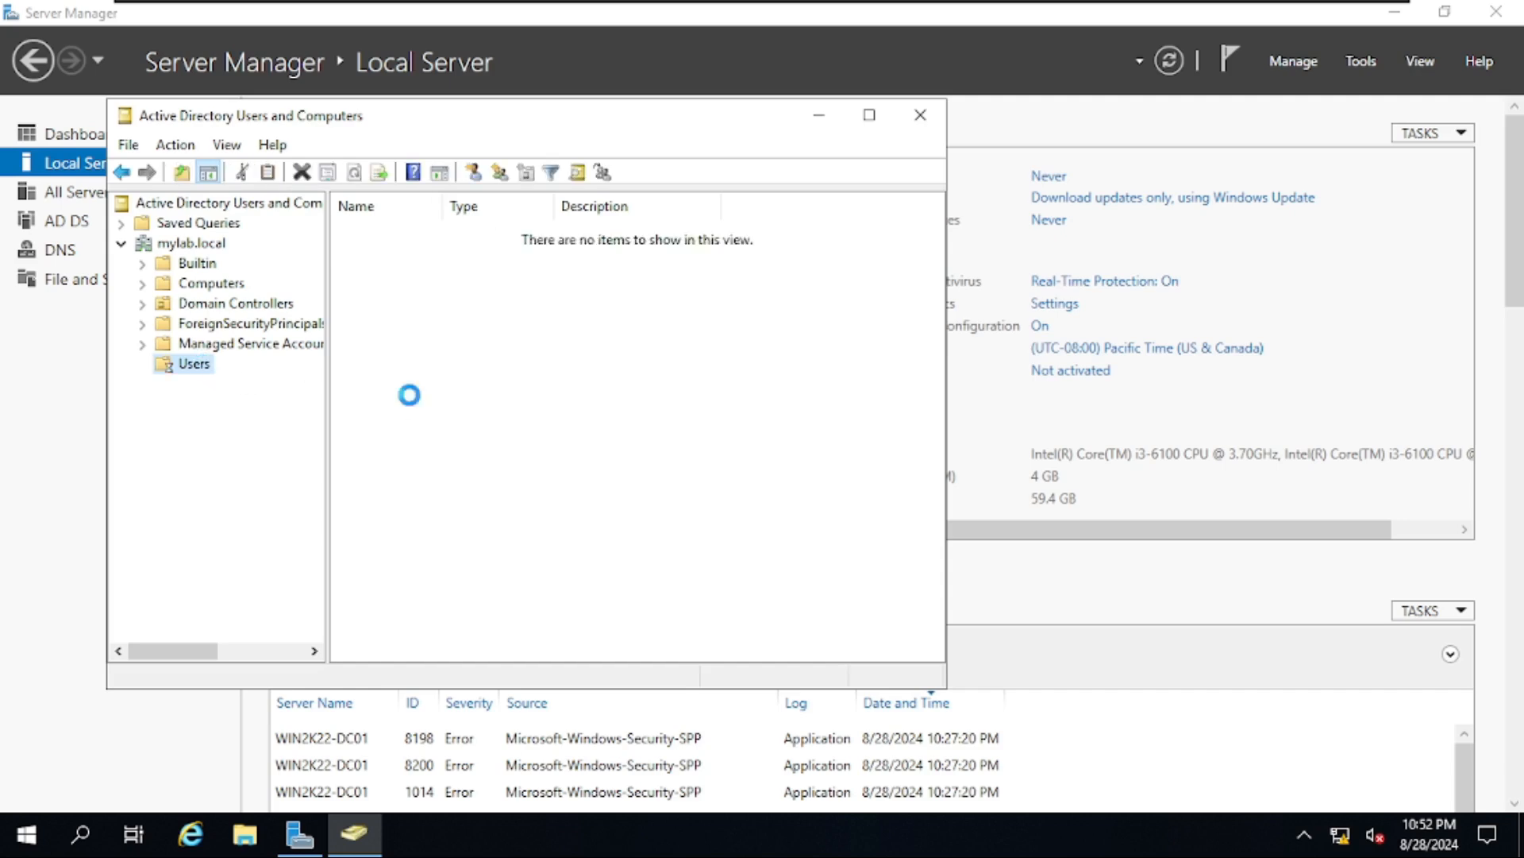
{"action": "scroll", "coordinate": [903, 350], "scroll_direction": "down", "scroll_amount": 1}
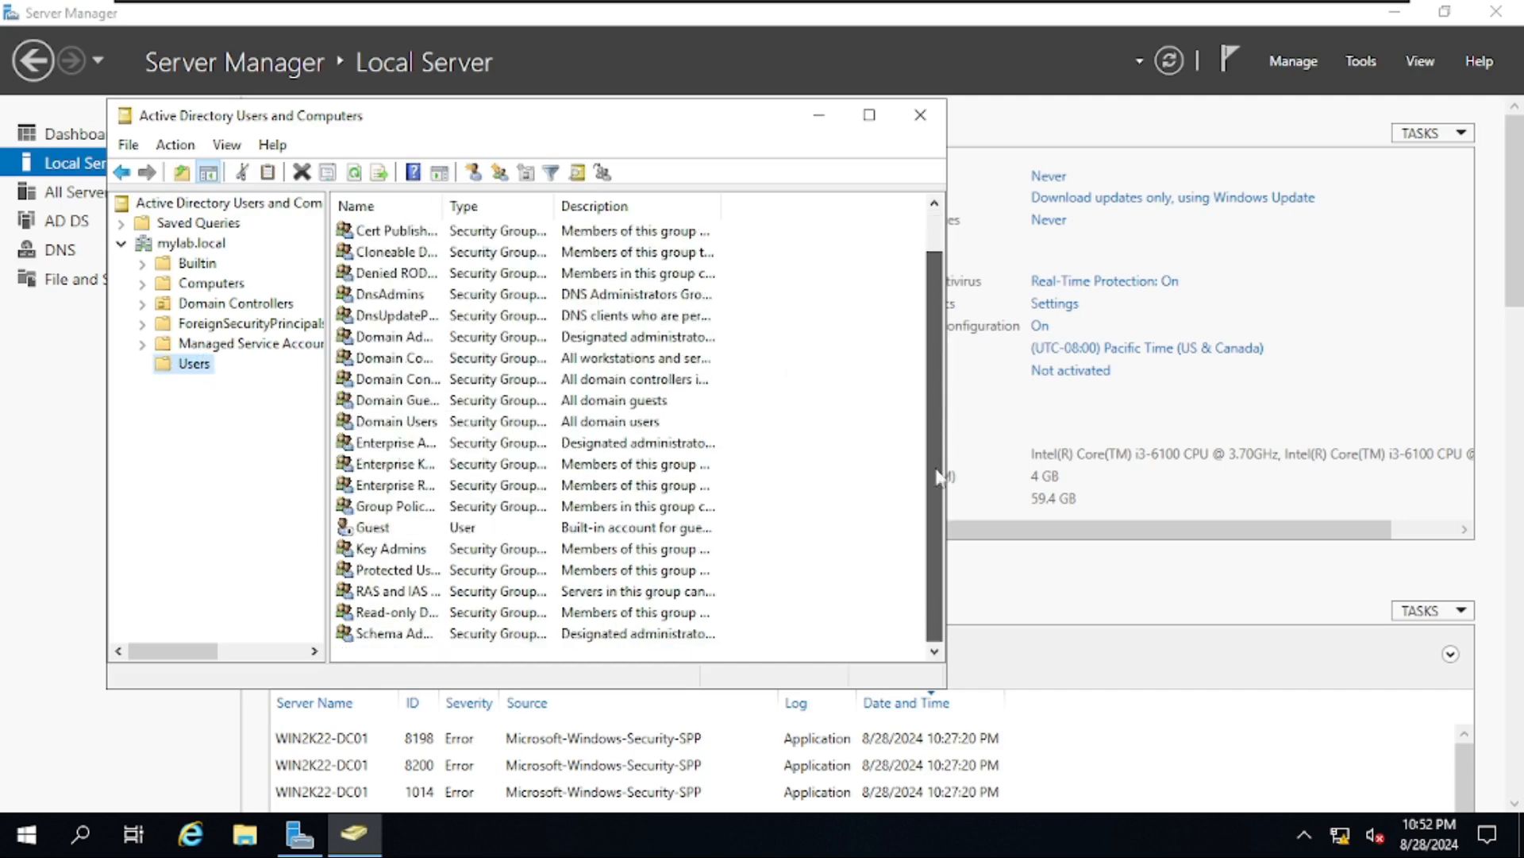
{"action": "right_click", "coordinate": [827, 561]}
{"action": "mouse_move", "coordinate": [909, 295]}
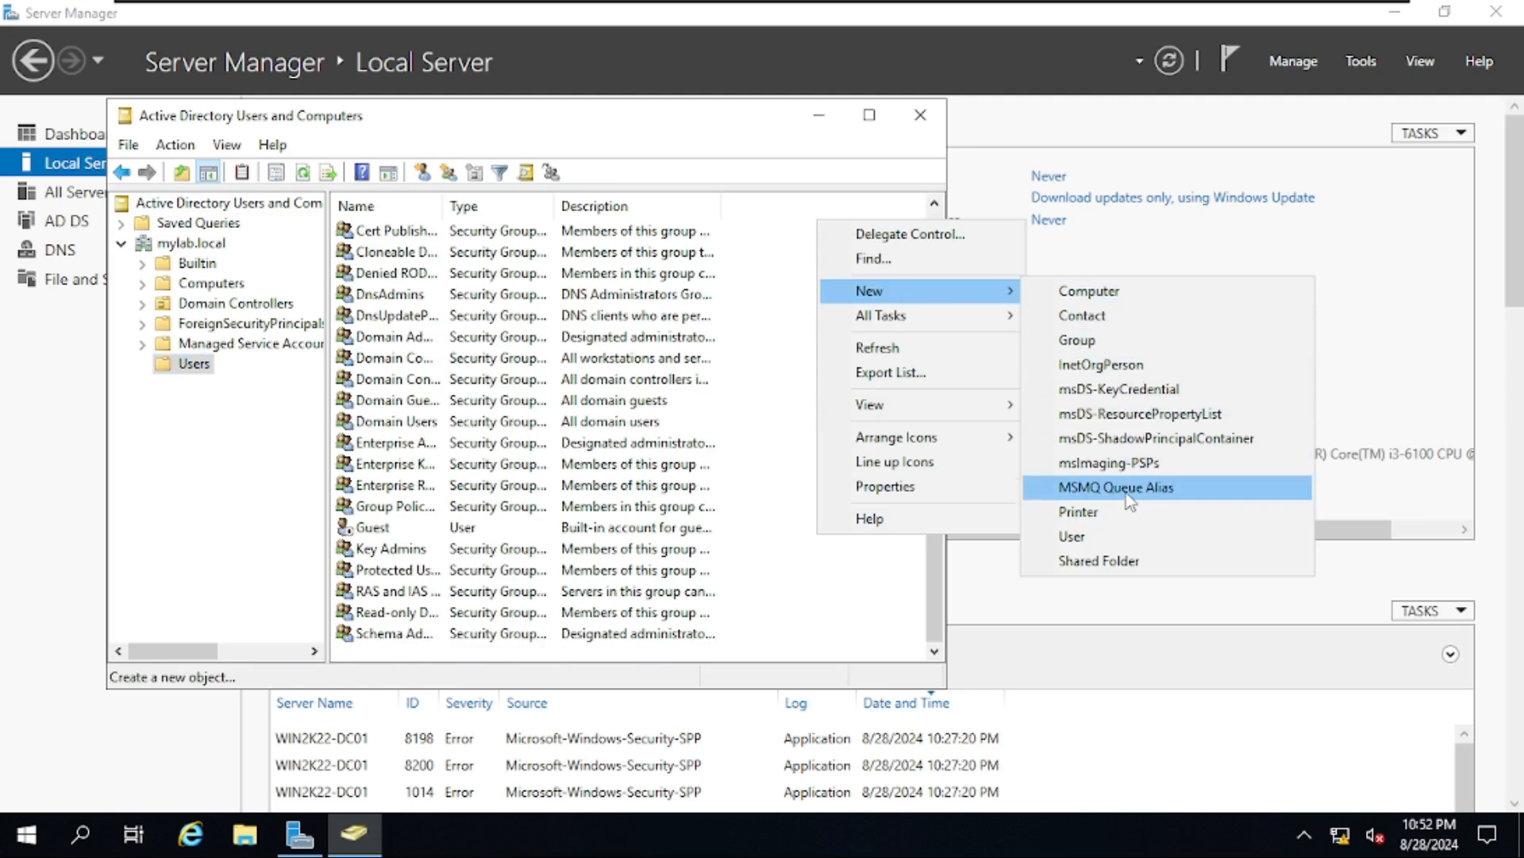
{"action": "left_click", "coordinate": [1125, 544]}
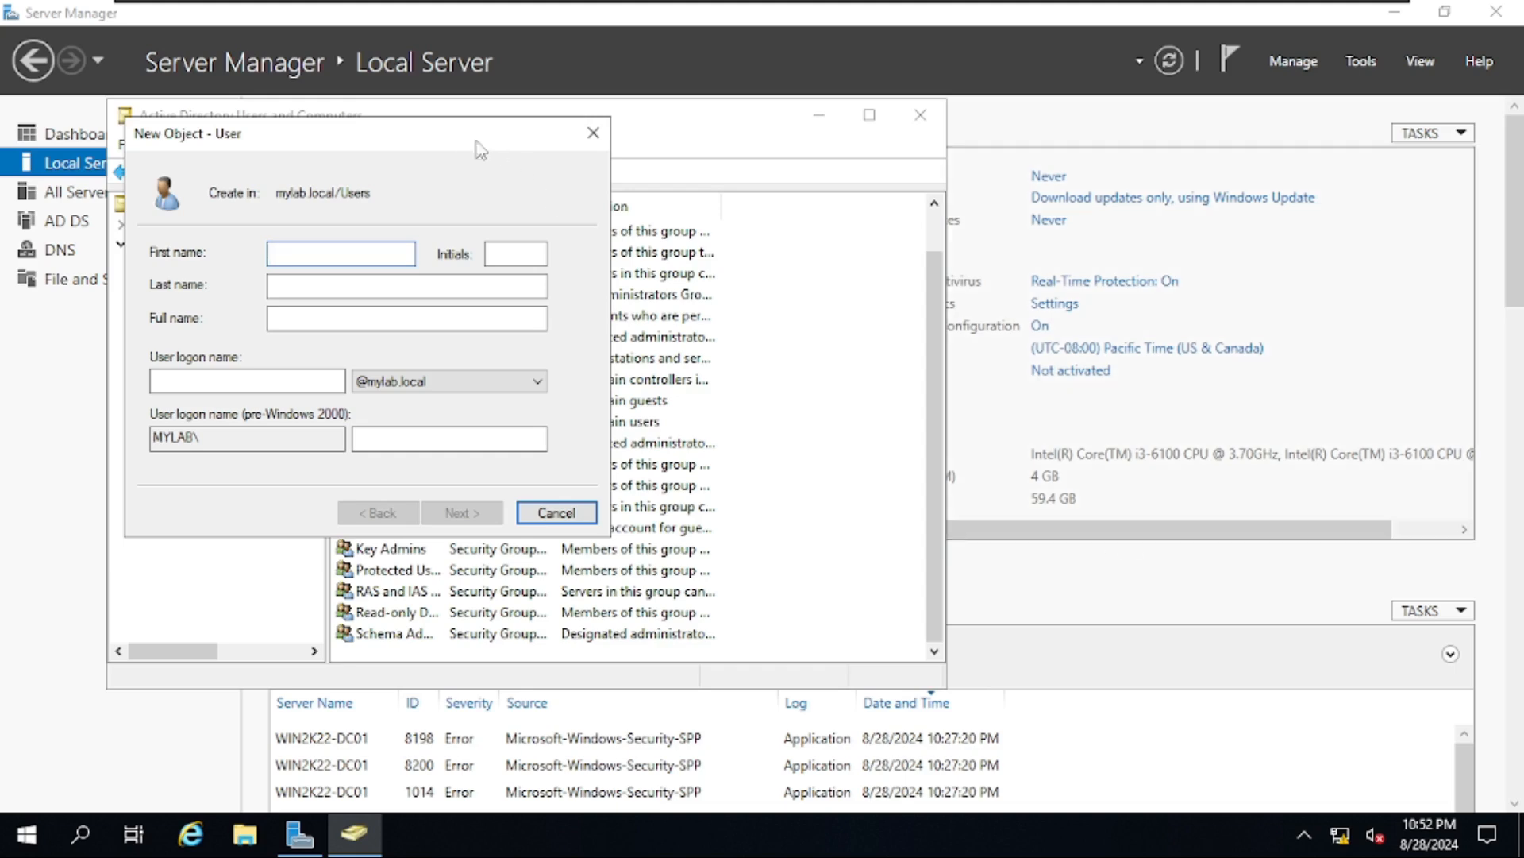
- Create user rodcadmin with a password, not required to change it at next logon
{"action": "left_click_drag", "start_coordinate": [475, 141], "coordinate": [1053, 142]}
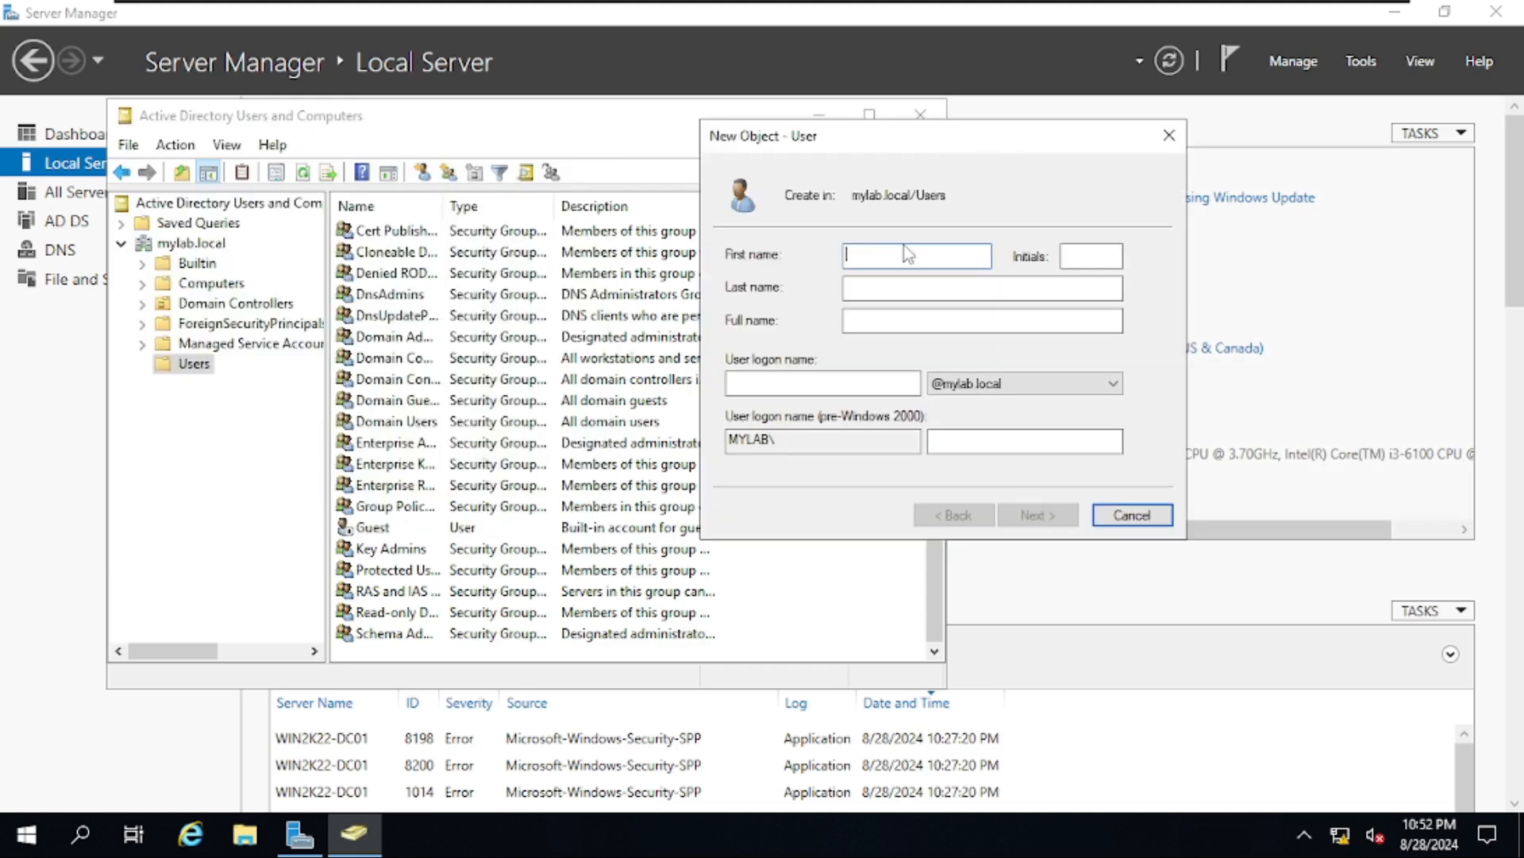
{"action": "type", "text": "rodcadmin"}
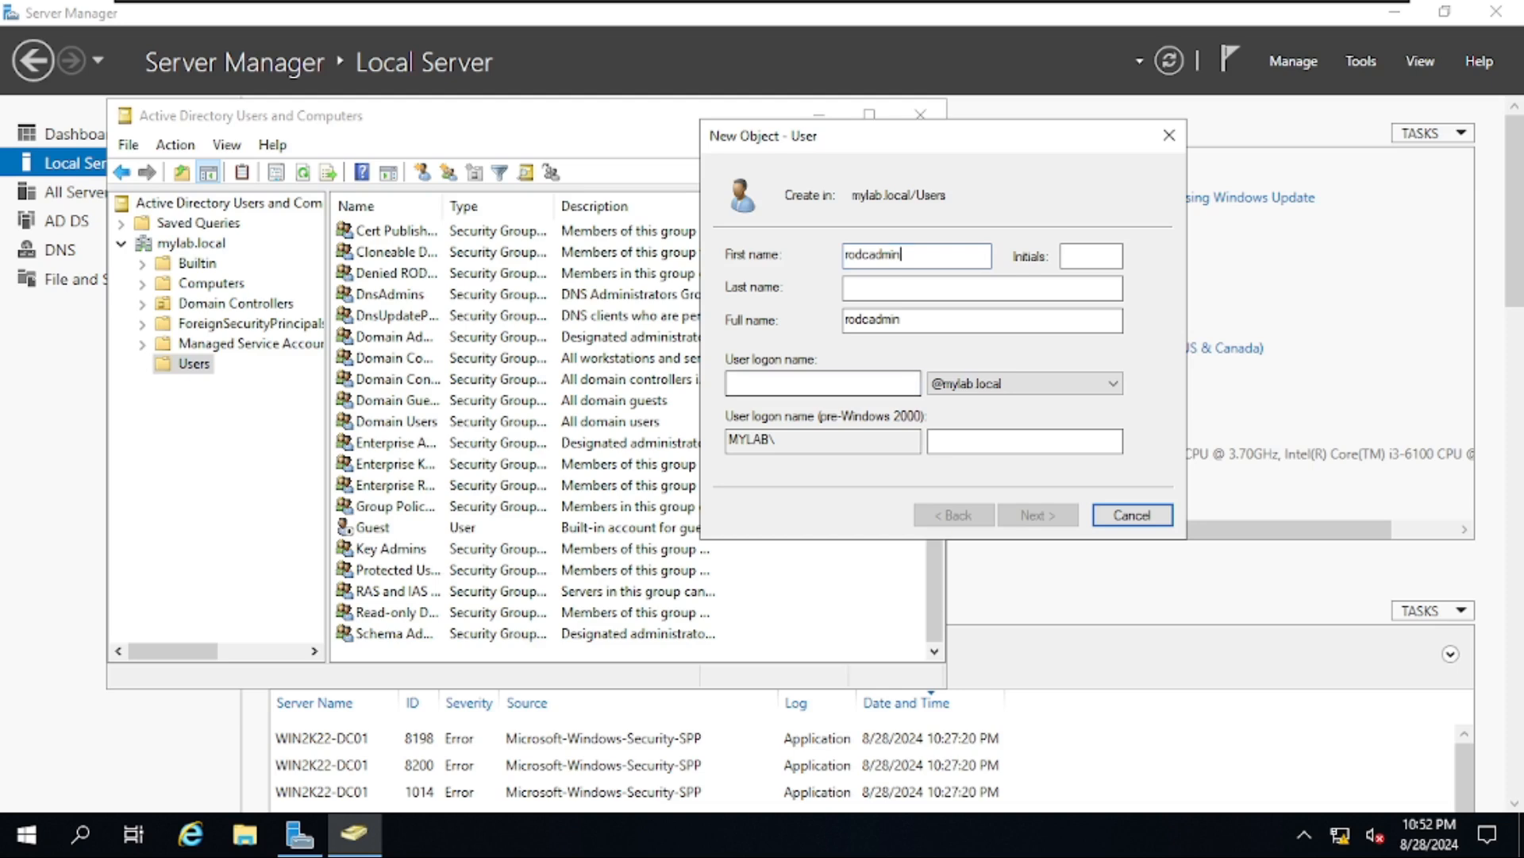
{"action": "left_click", "coordinate": [810, 379]}
{"action": "type", "text": "ro"}
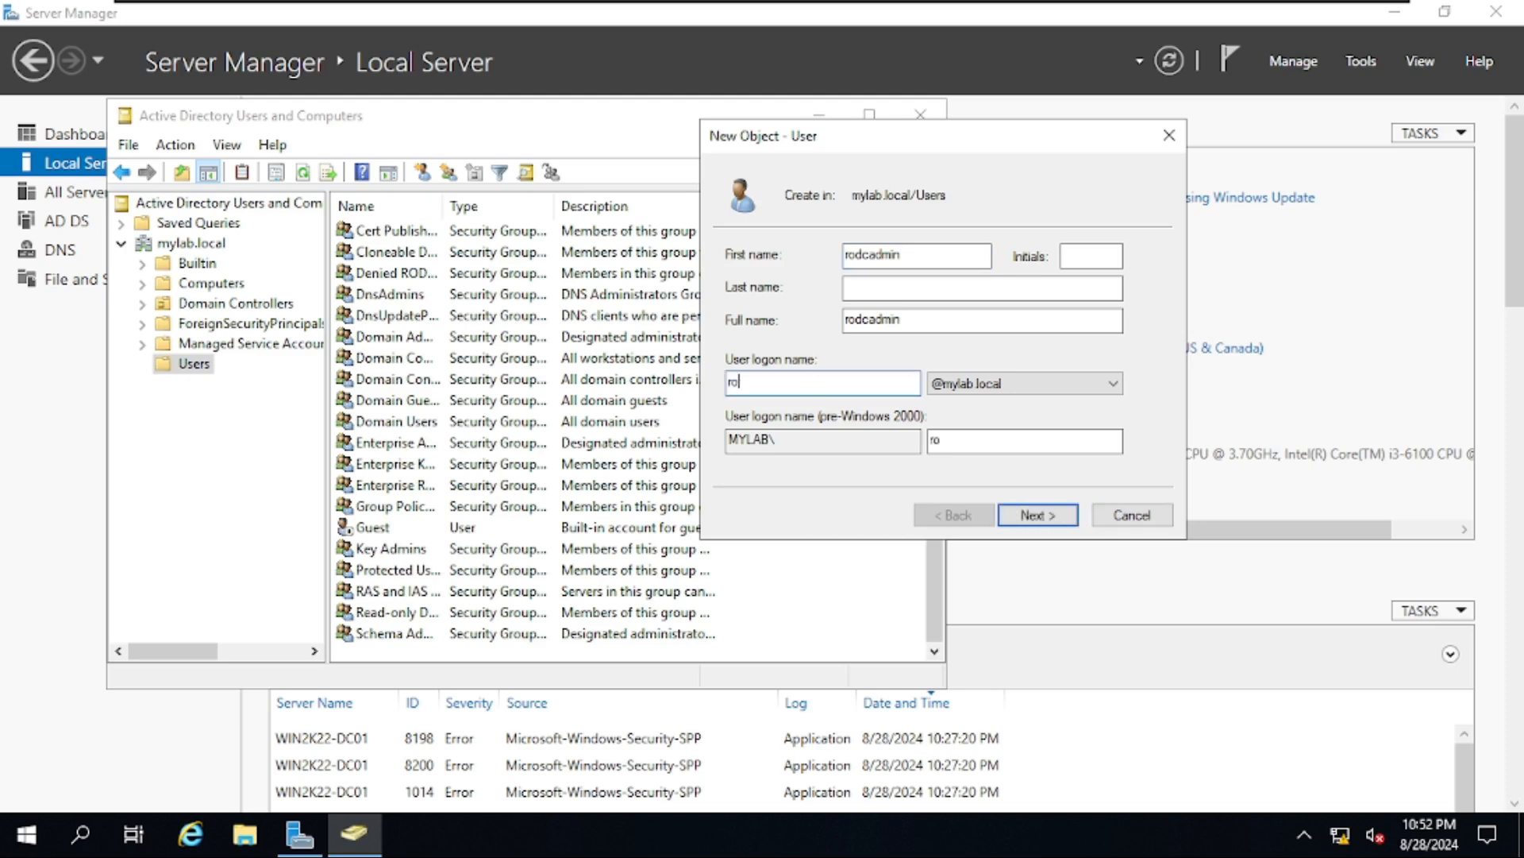
{"action": "type", "text": "dcadmin"}
{"action": "left_click", "coordinate": [1038, 515]}
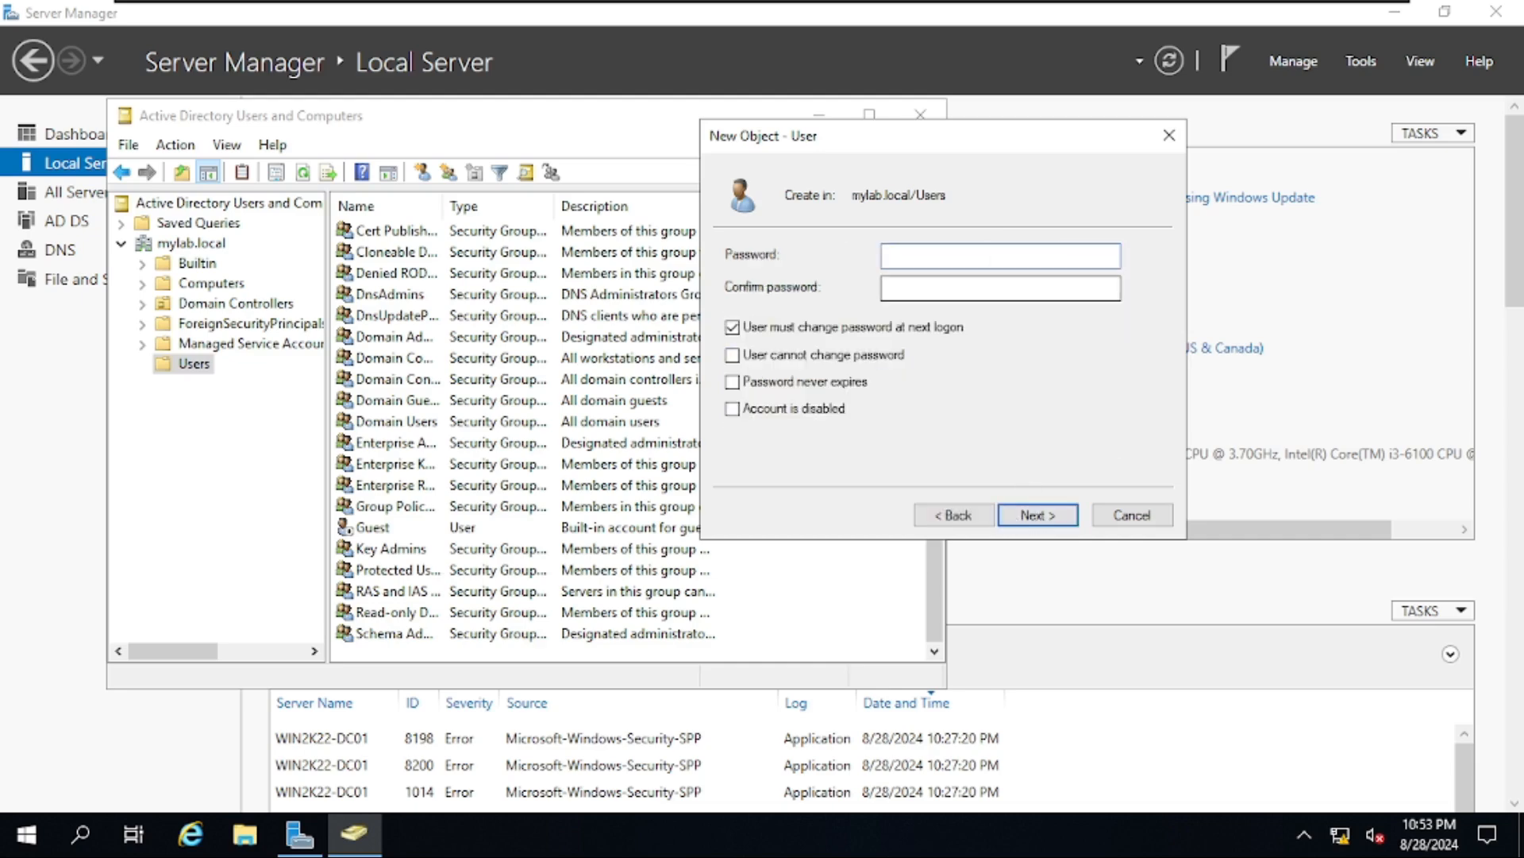
{"action": "type", "text": "P"}
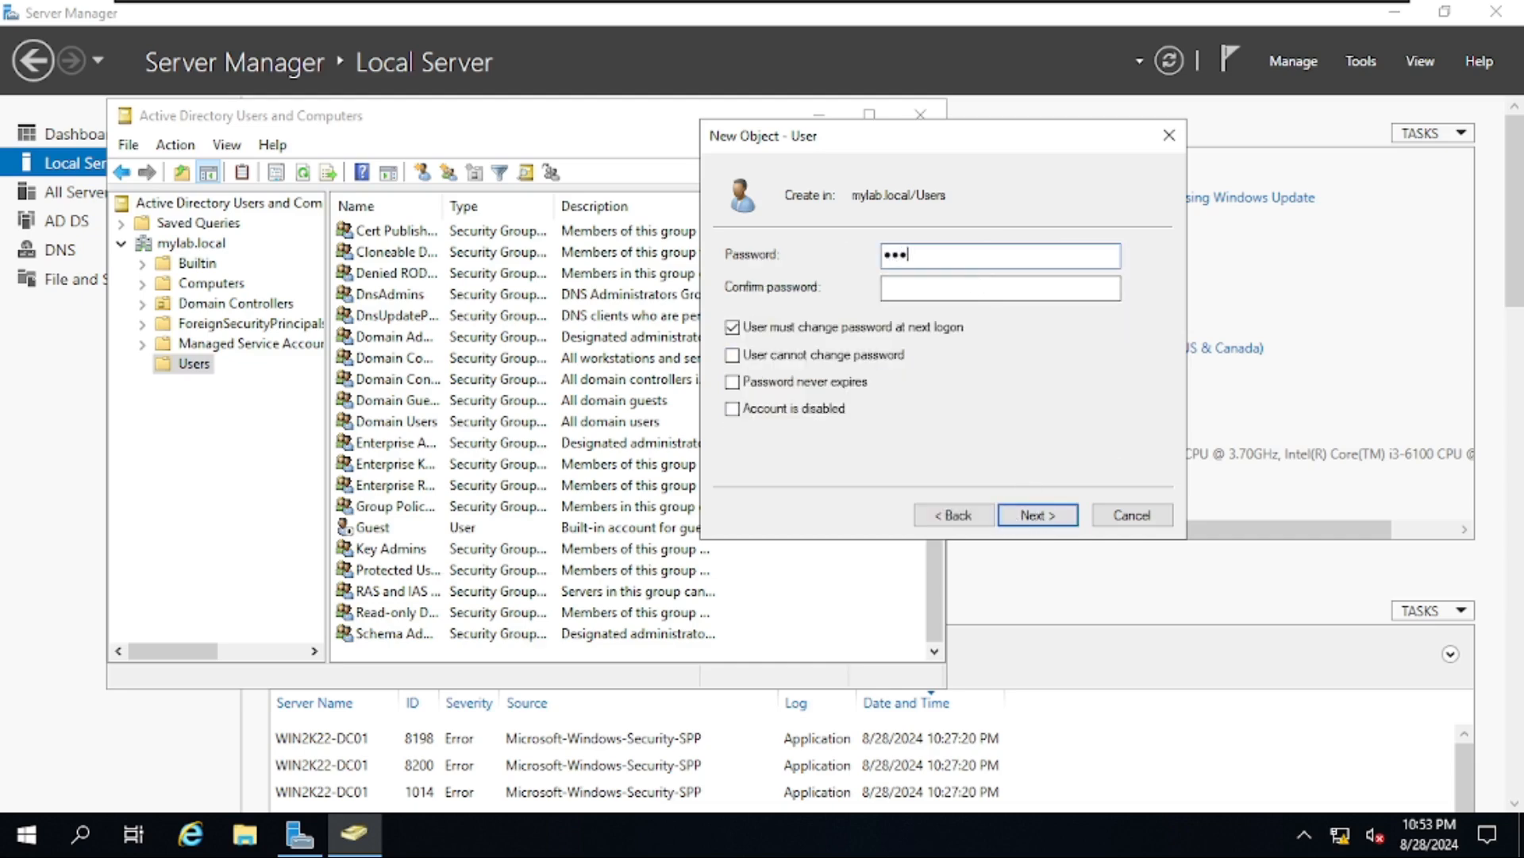
{"action": "key", "text": "Tab"}
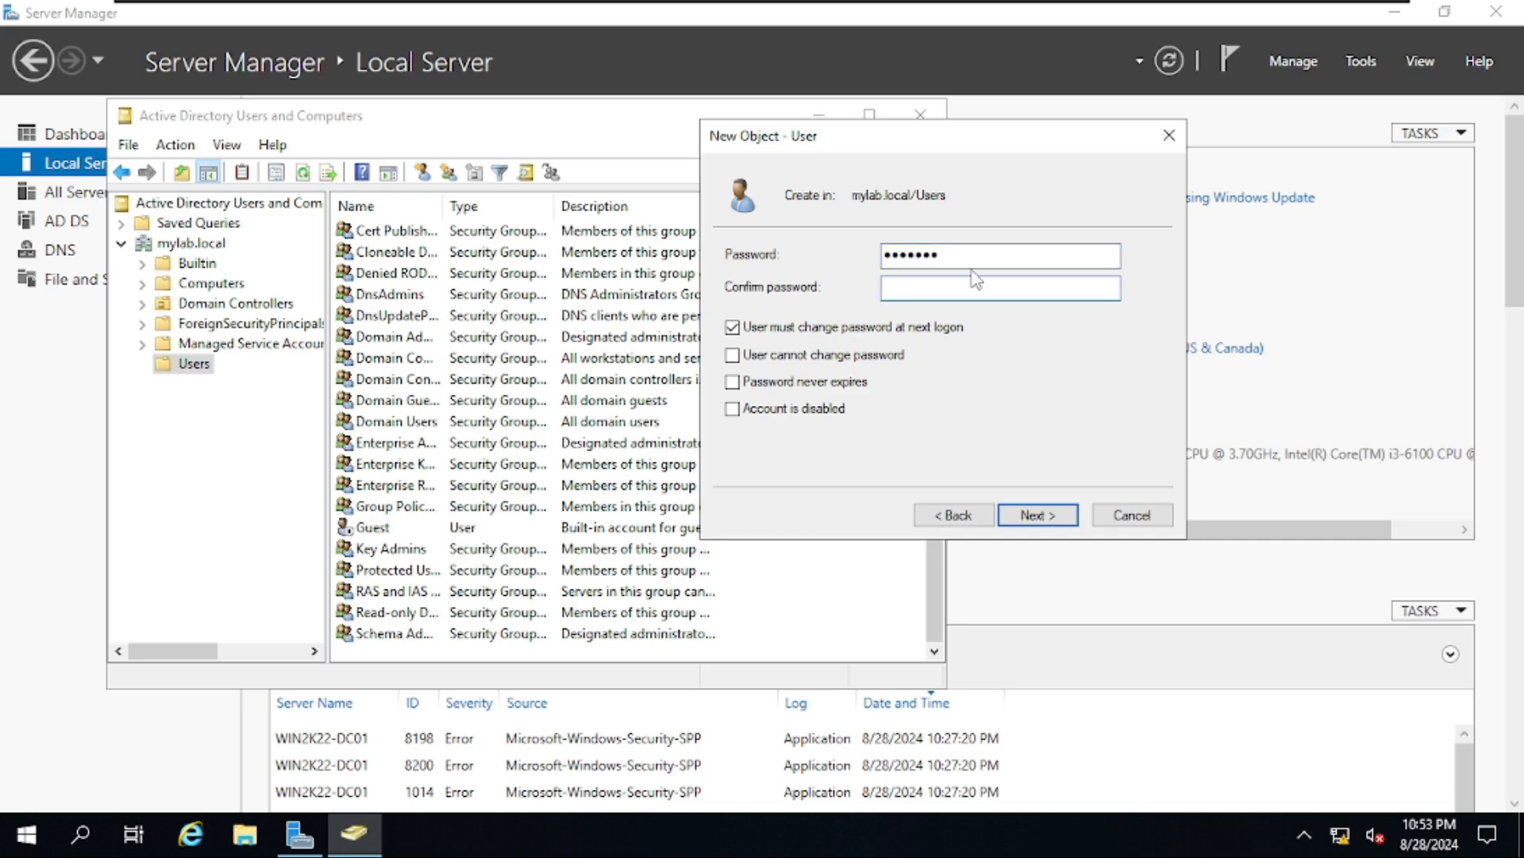
{"action": "type", "text": "P"}
{"action": "left_click", "coordinate": [819, 328]}
{"action": "left_click", "coordinate": [1041, 515]}
{"action": "left_click", "coordinate": [1040, 515]}
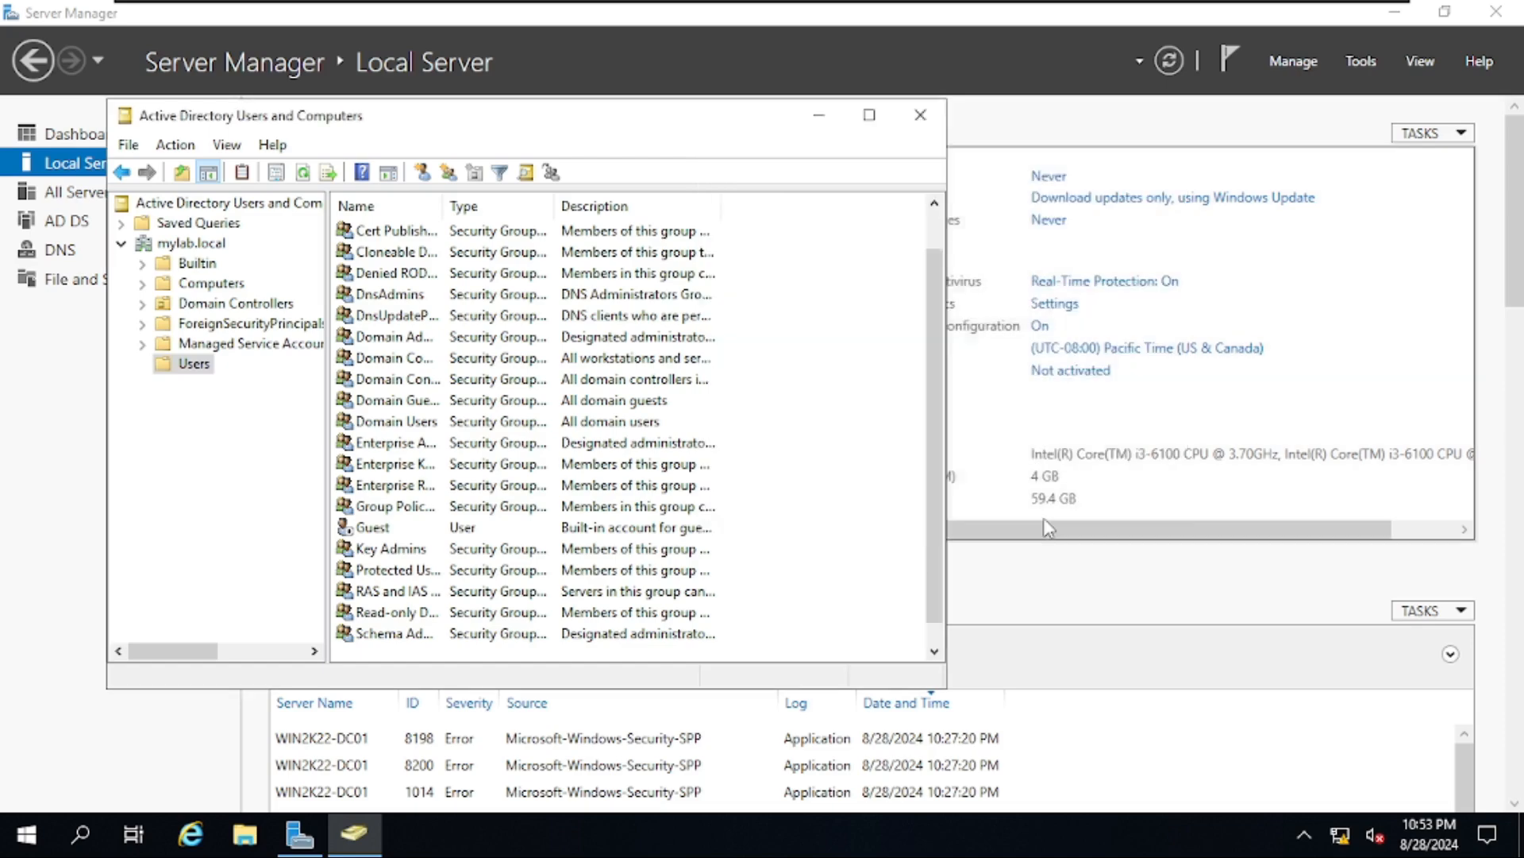
{"action": "left_click", "coordinate": [764, 601]}
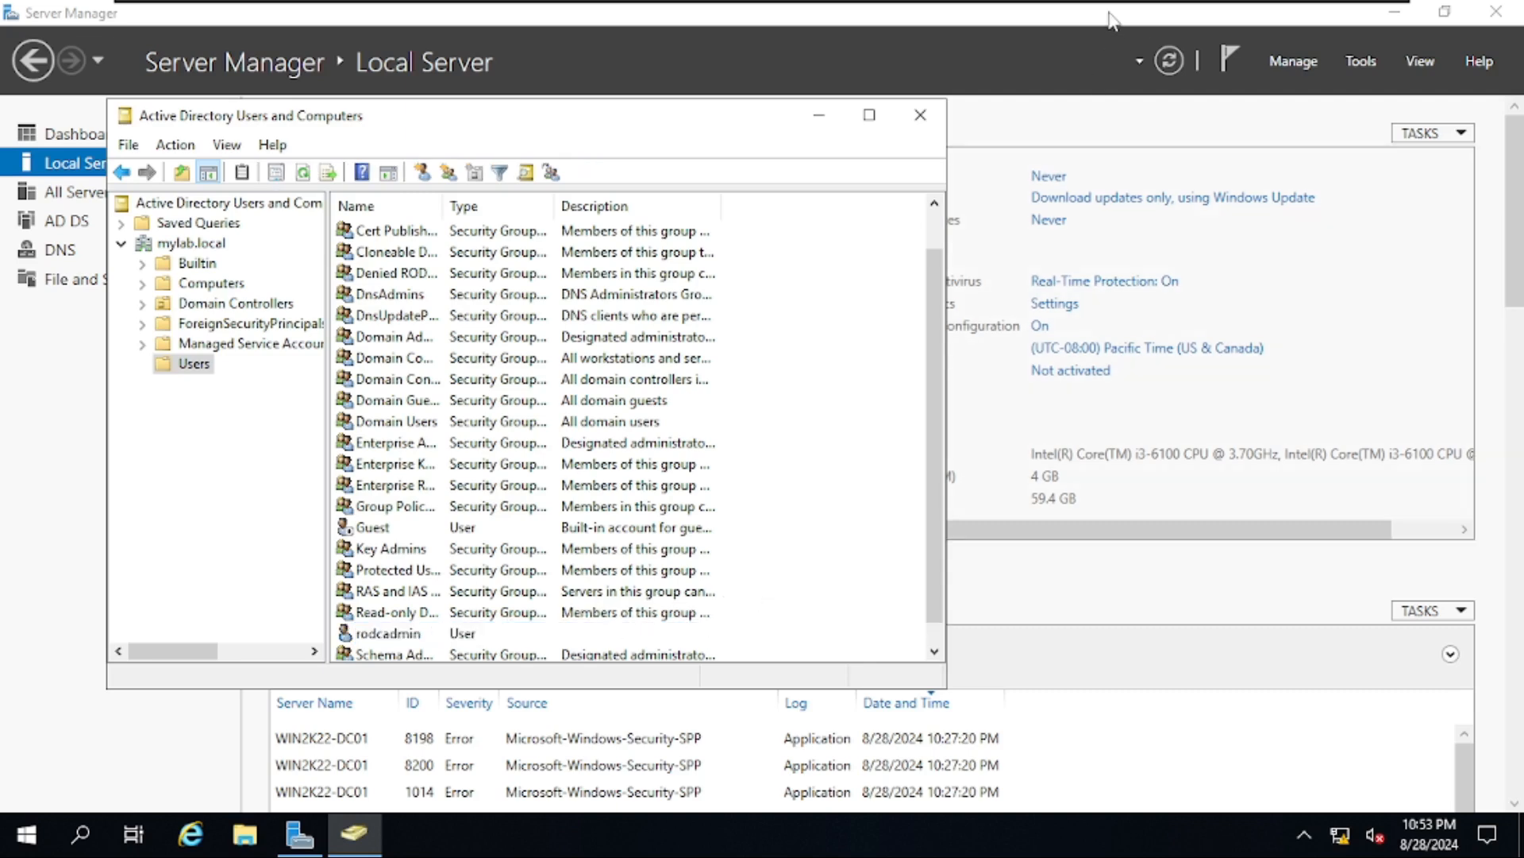
- Back on SRV1, set MYLAB\rodcadmin as the RODC's delegated administrator account
{"action": "left_click", "coordinate": [920, 121]}
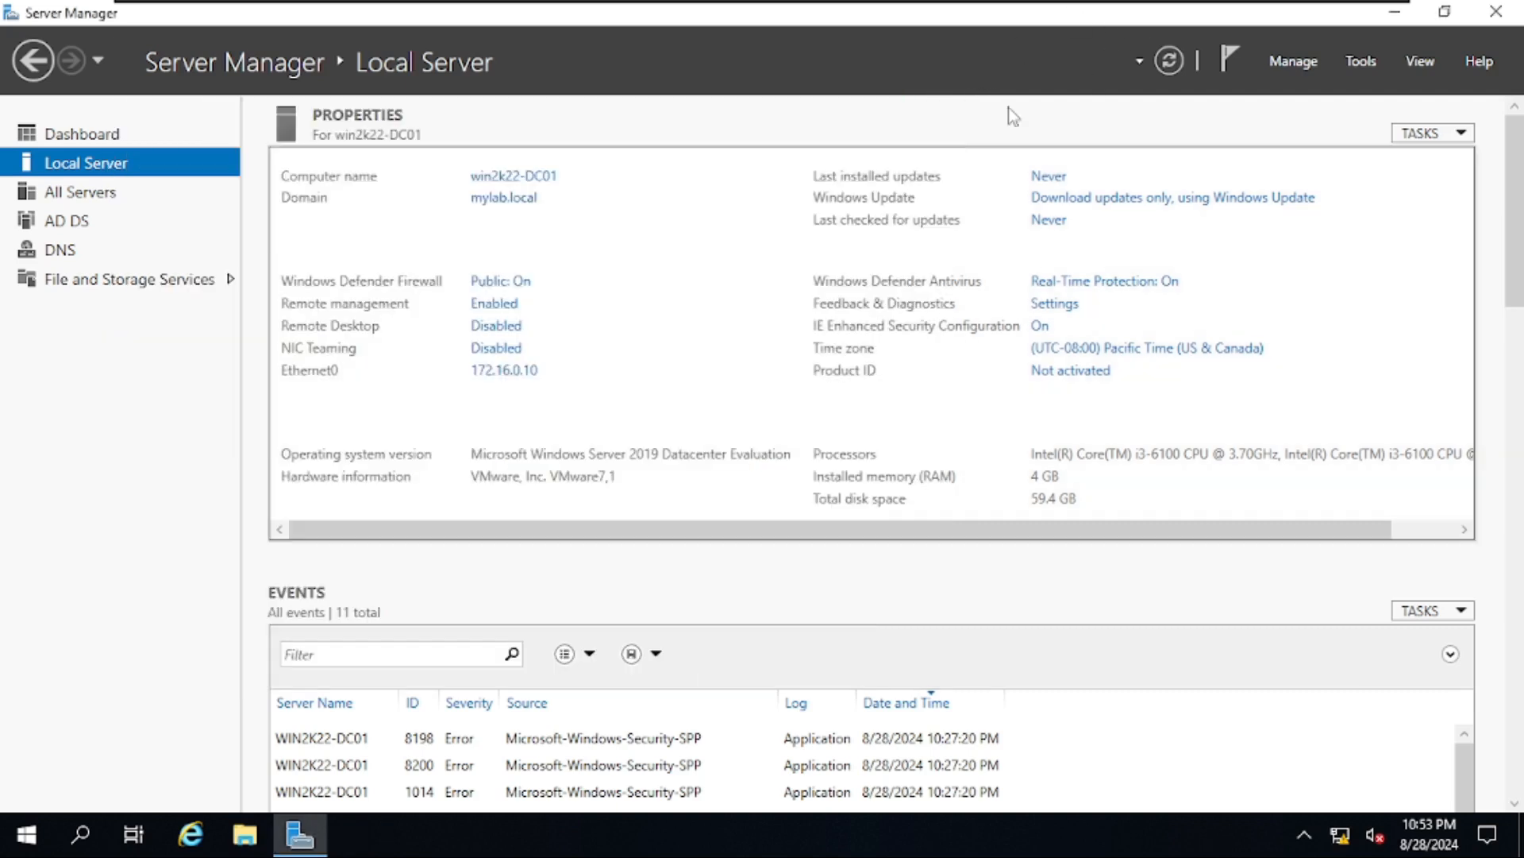
{"action": "left_click", "coordinate": [1161, 14]}
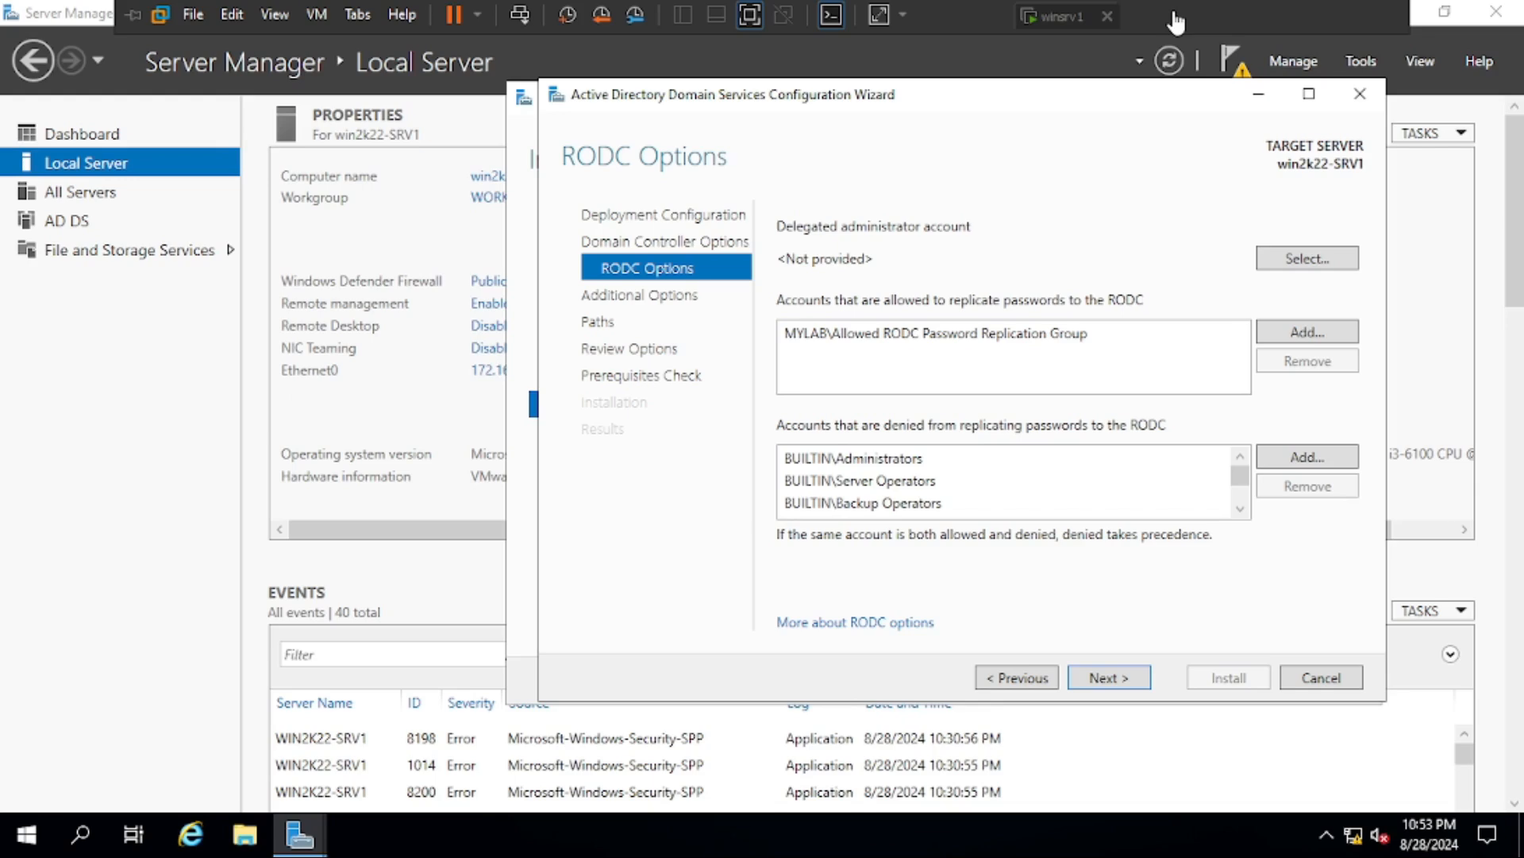
{"action": "left_click", "coordinate": [1306, 262]}
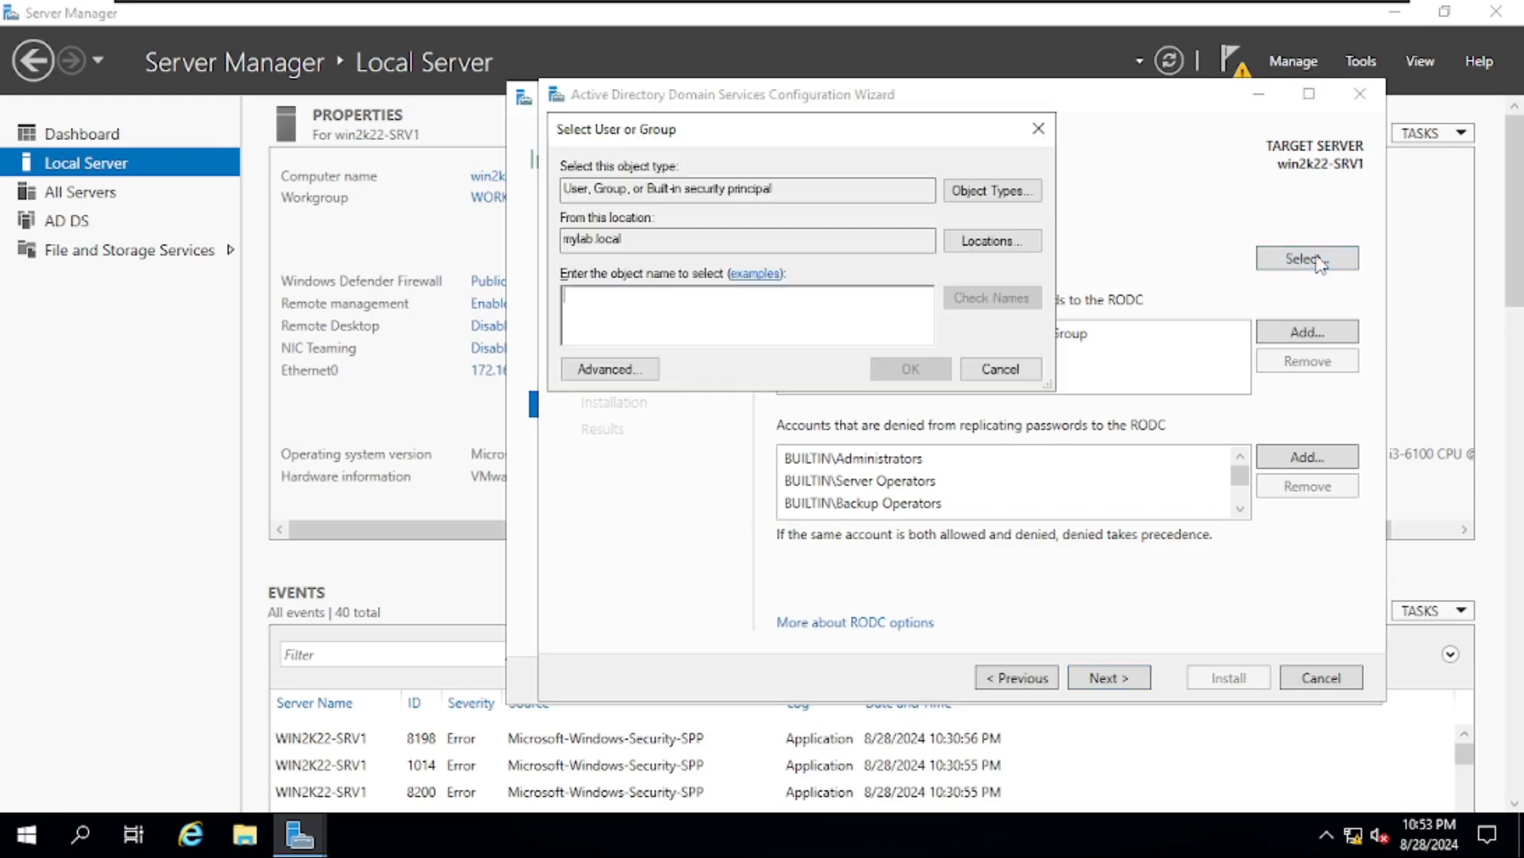
{"action": "left_click", "coordinate": [610, 369]}
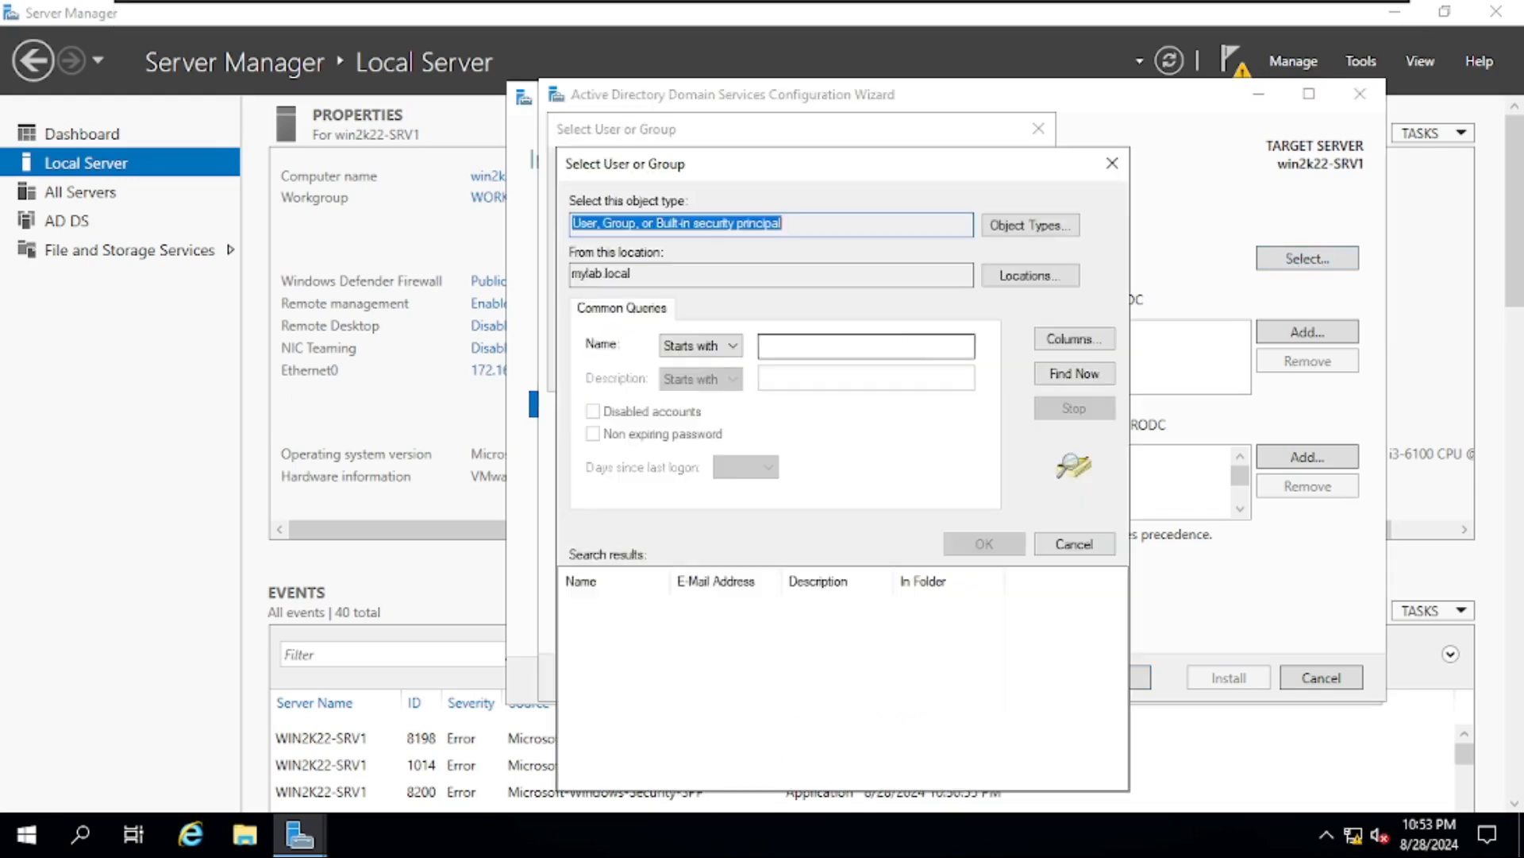
{"action": "left_click", "coordinate": [1074, 373]}
{"action": "scroll", "coordinate": [681, 691], "scroll_direction": "down", "scroll_amount": 3}
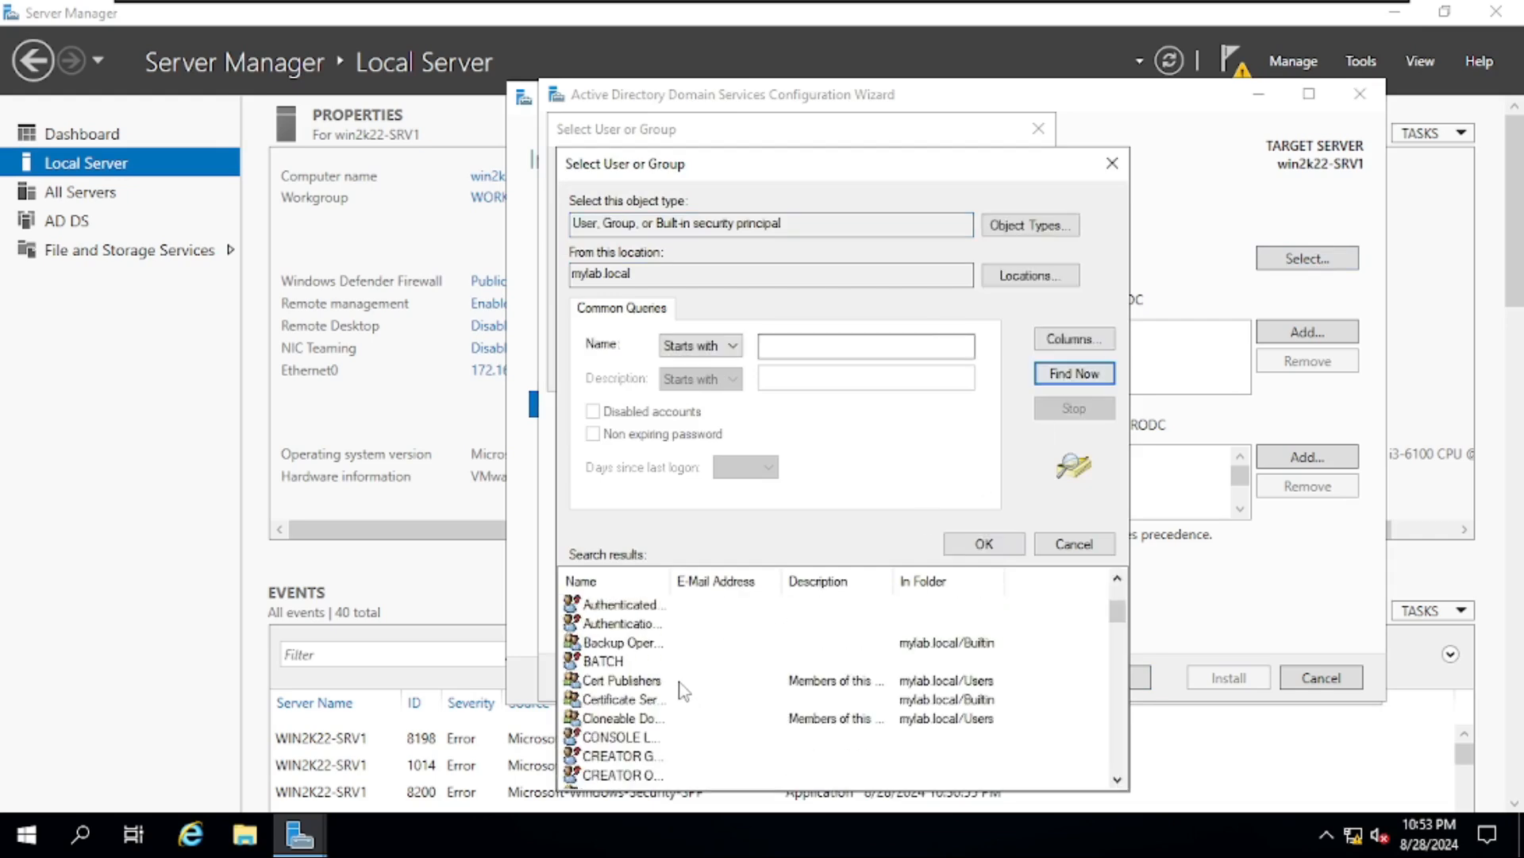
{"action": "scroll", "coordinate": [683, 691], "scroll_direction": "down", "scroll_amount": 7}
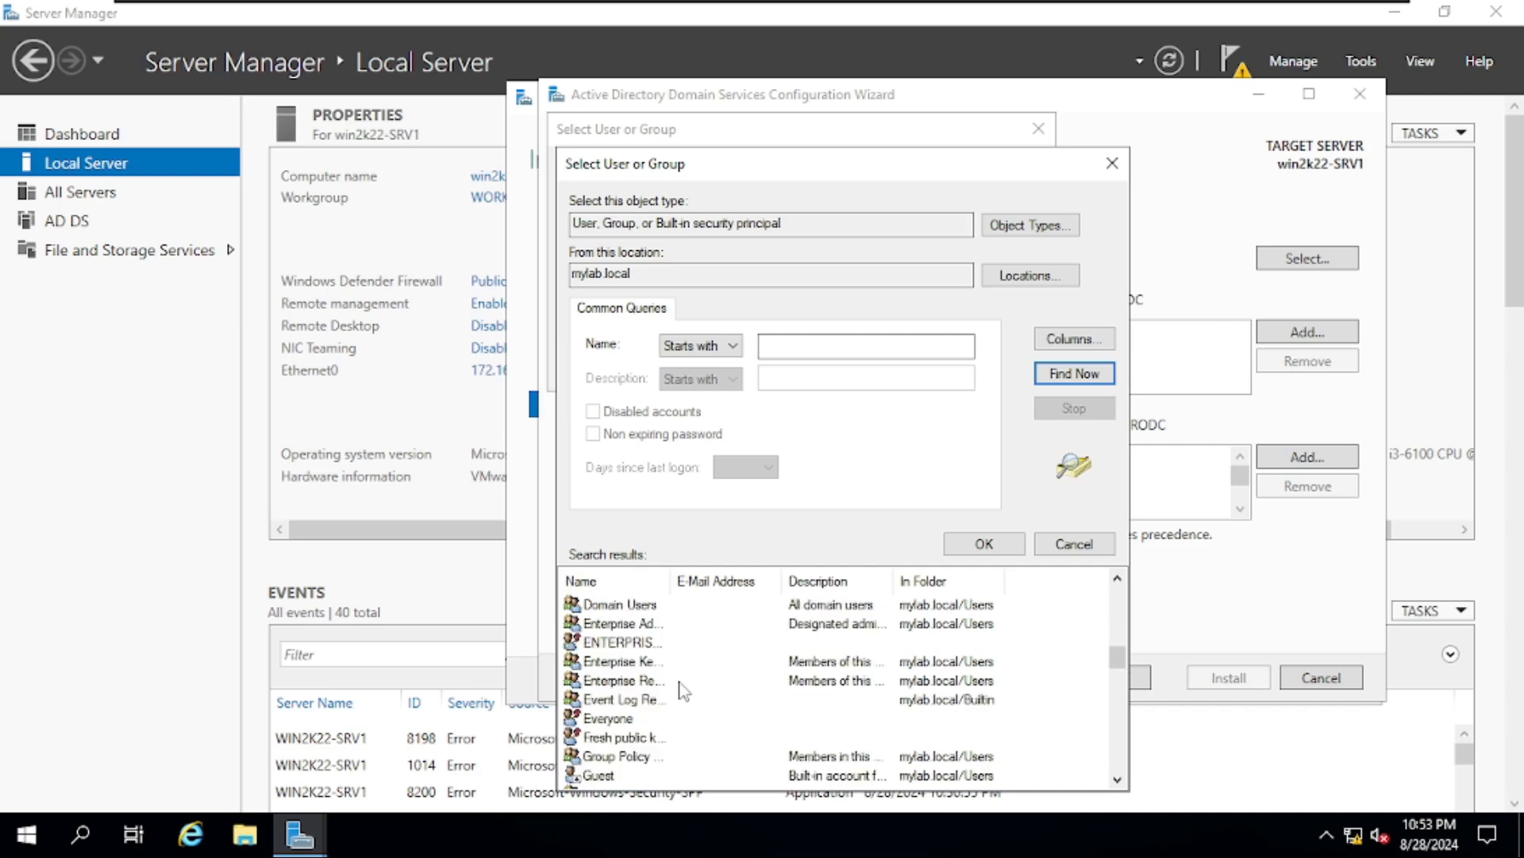
{"action": "scroll", "coordinate": [682, 687], "scroll_direction": "down", "scroll_amount": 10}
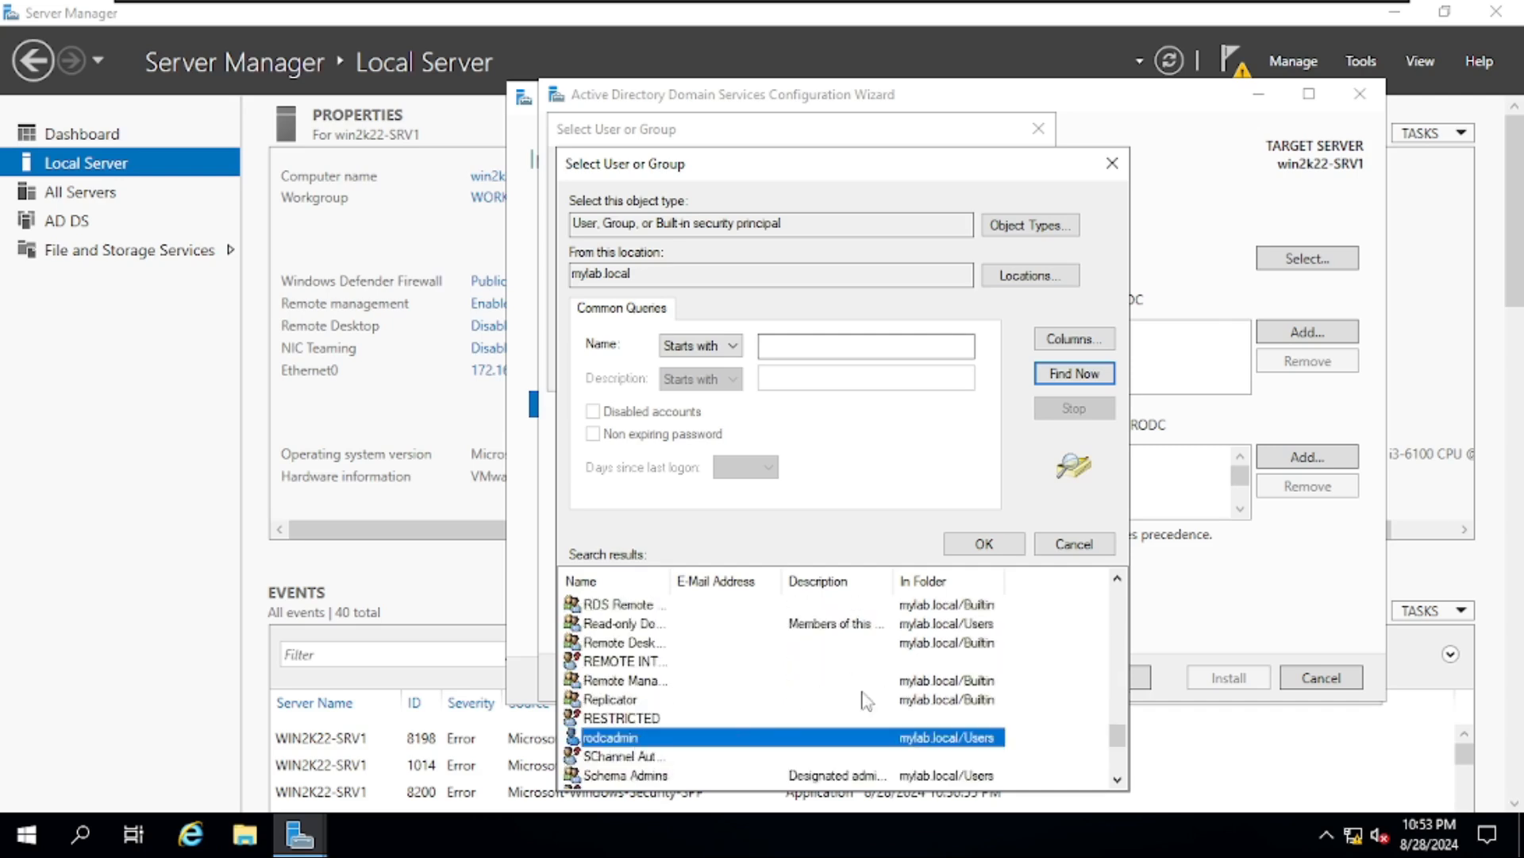
{"action": "left_click", "coordinate": [984, 543]}
{"action": "left_click", "coordinate": [926, 370]}
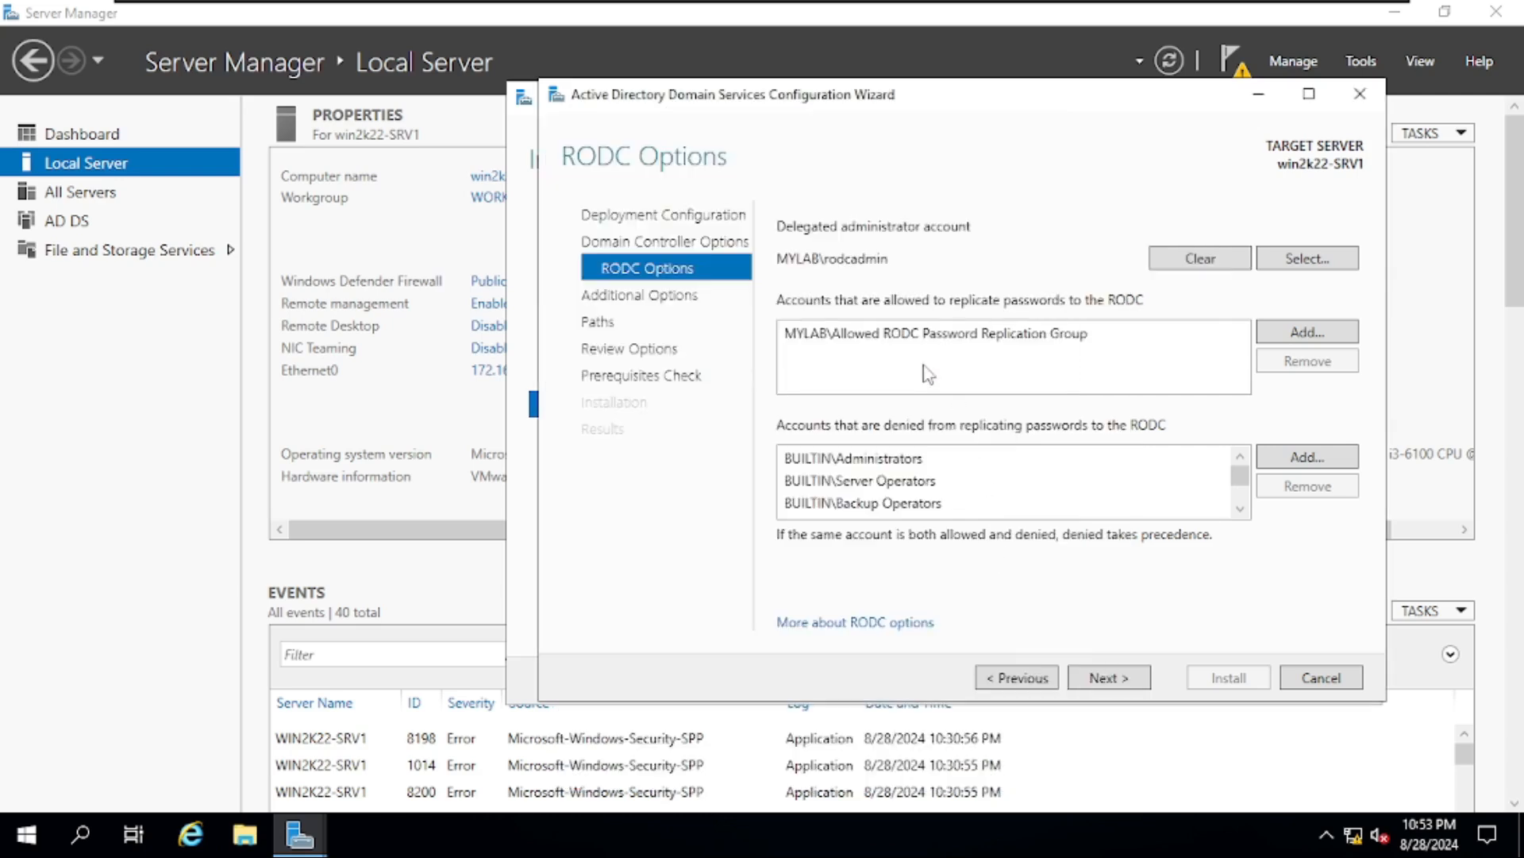
{"action": "left_click", "coordinate": [1119, 685]}
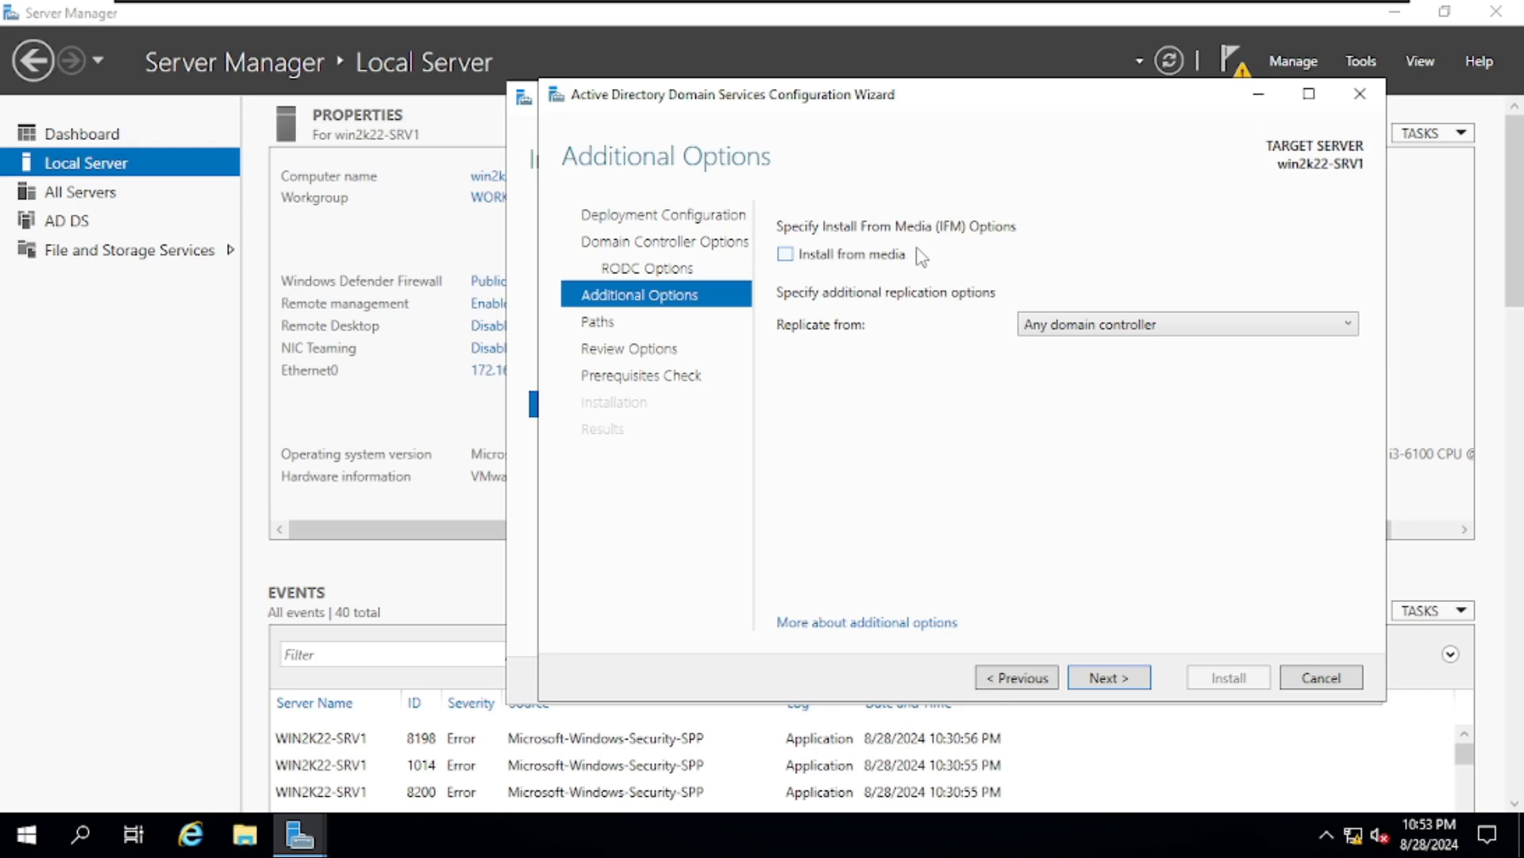
- Replicate from win2k22-DC01.mylab.local and keep the default C:\Windows\NTDS and SYSVOL paths
{"action": "left_click", "coordinate": [1075, 326]}
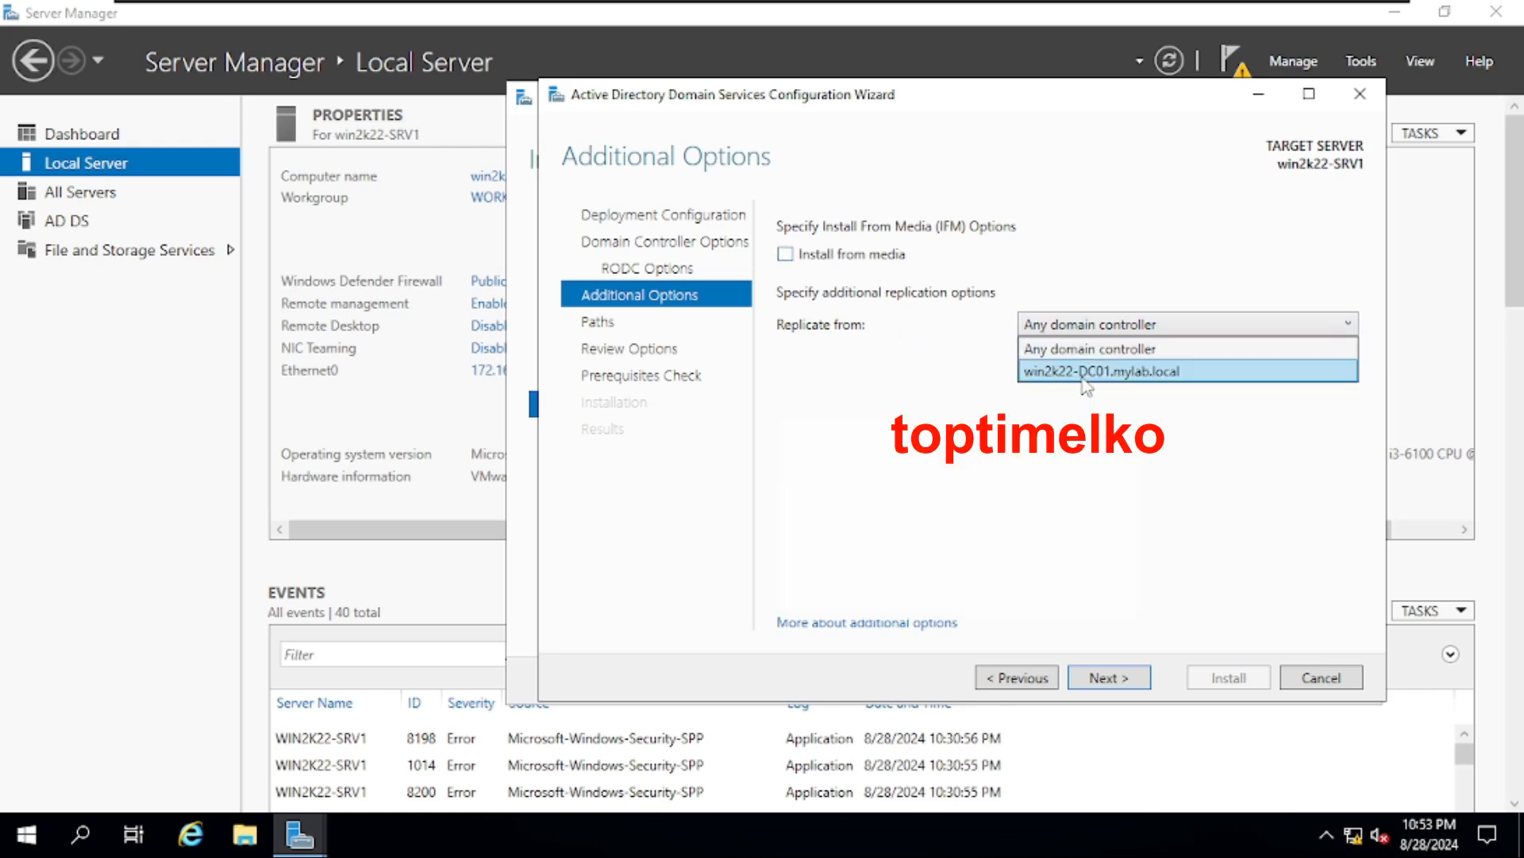
{"action": "left_click", "coordinate": [1109, 373]}
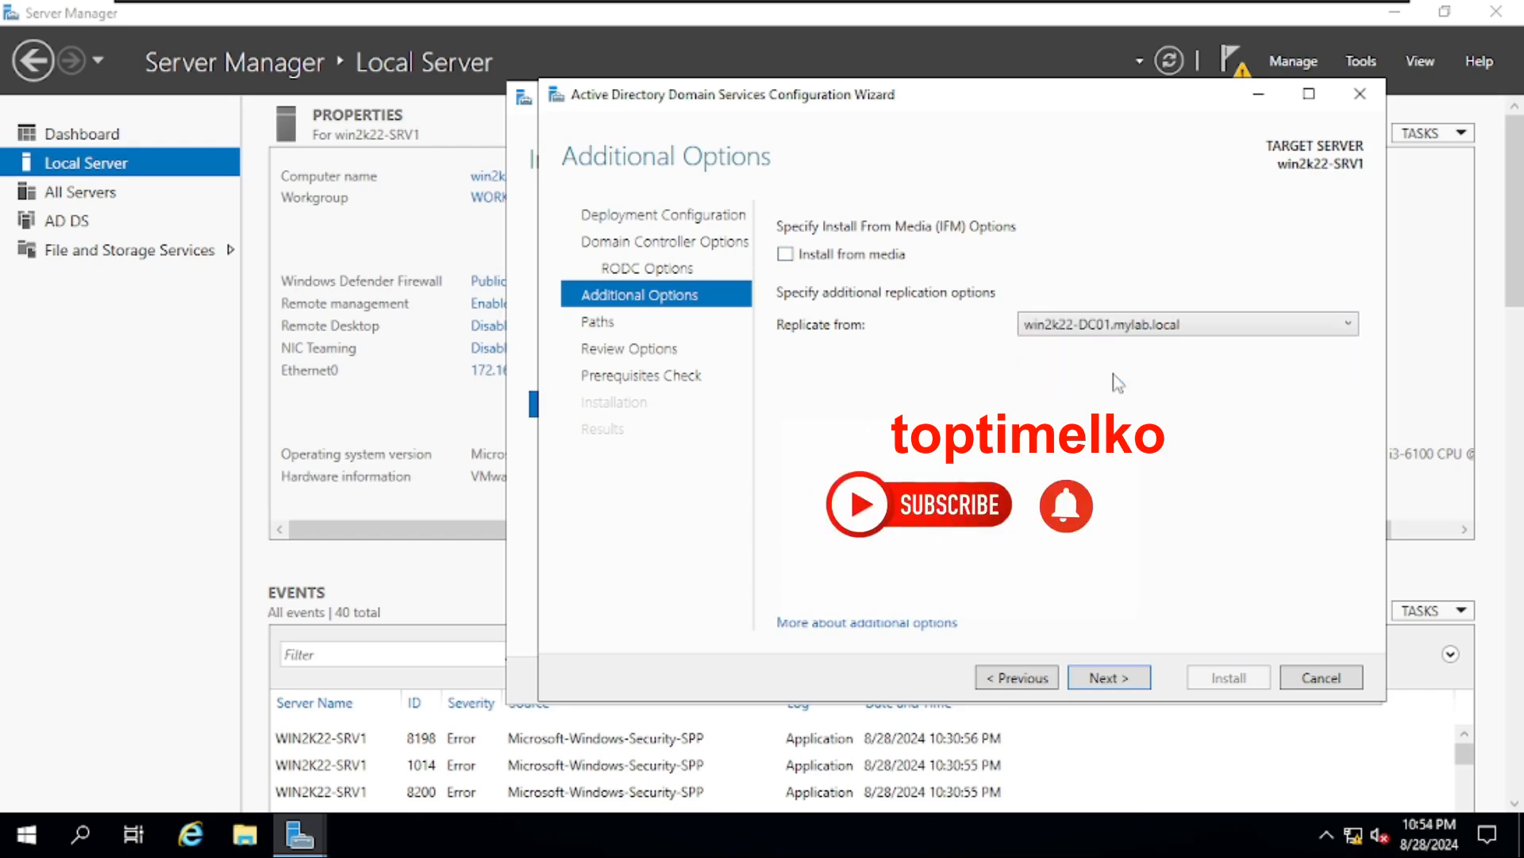
{"action": "left_click", "coordinate": [1115, 678]}
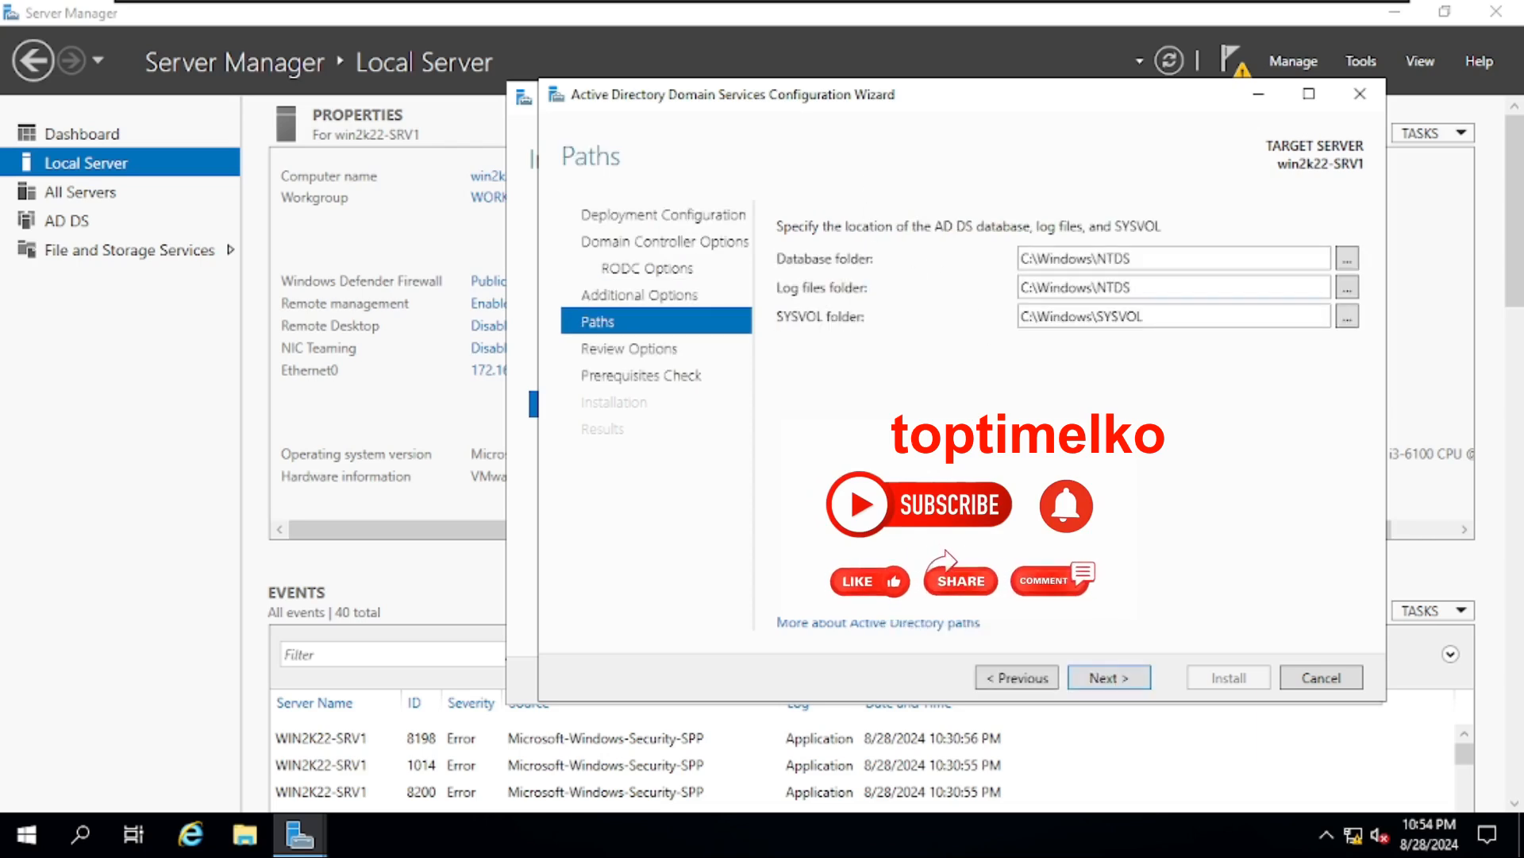
{"action": "left_click", "coordinate": [1118, 684]}
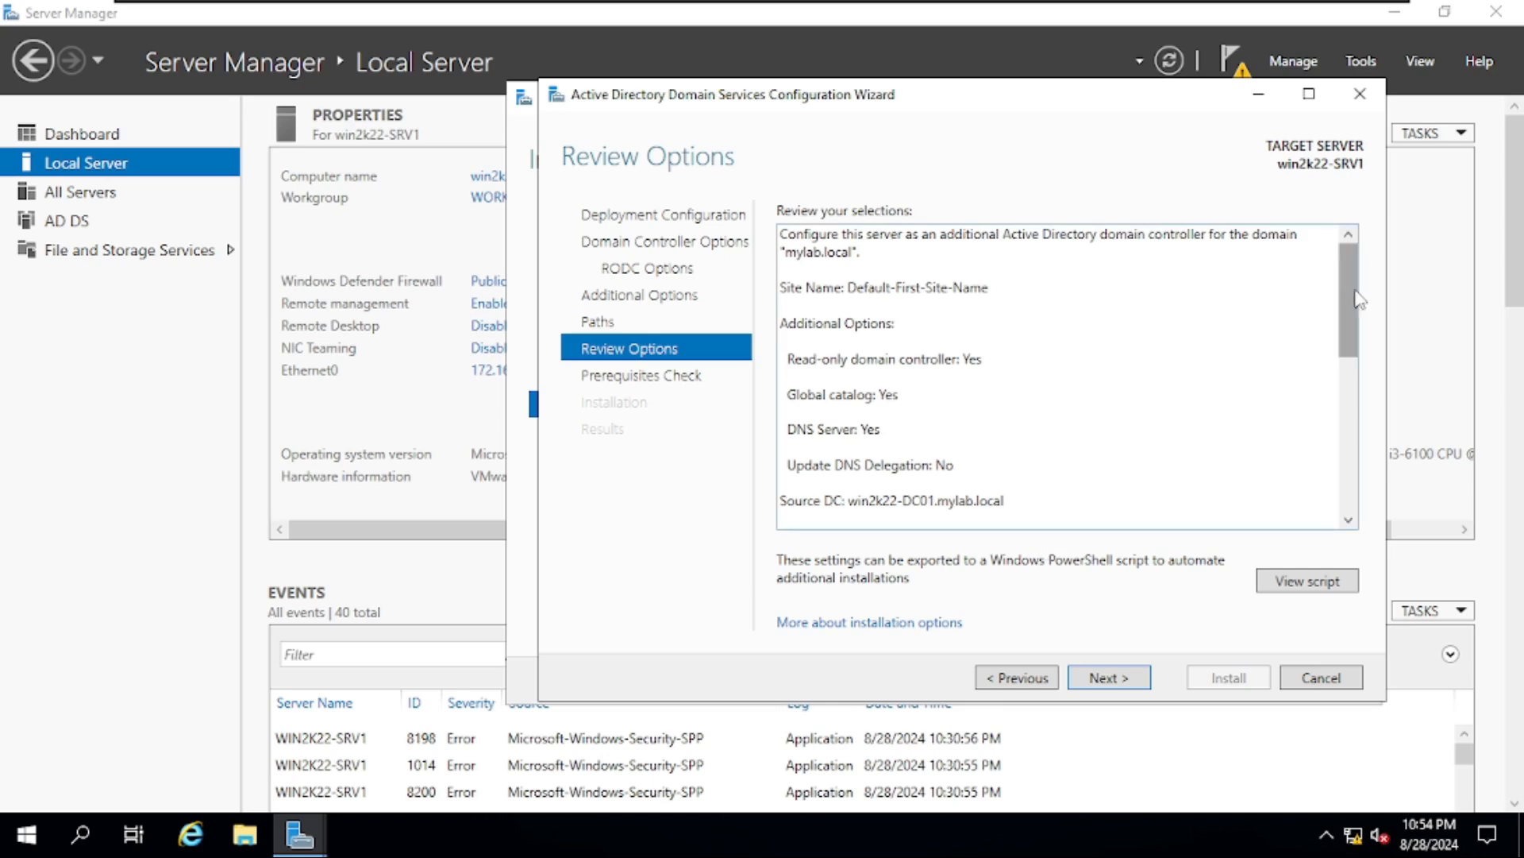
{"action": "left_click_drag", "start_coordinate": [1348, 300], "coordinate": [1348, 452]}
- Pass the prerequisite checks, install the RODC, and close the wizards while the server restarts
{"action": "left_click", "coordinate": [1139, 676]}
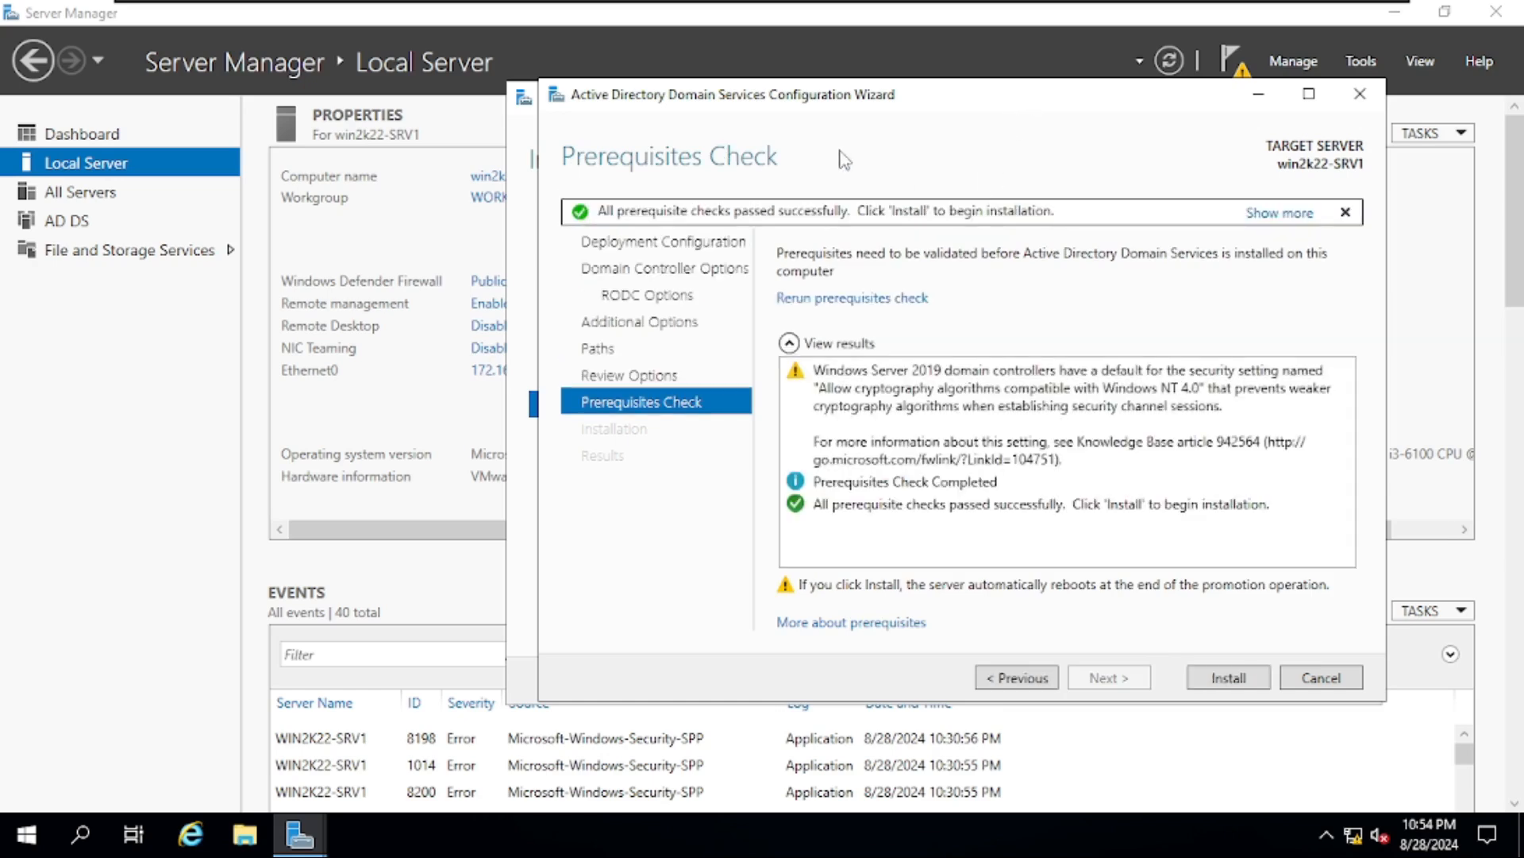
{"action": "left_click", "coordinate": [1230, 678]}
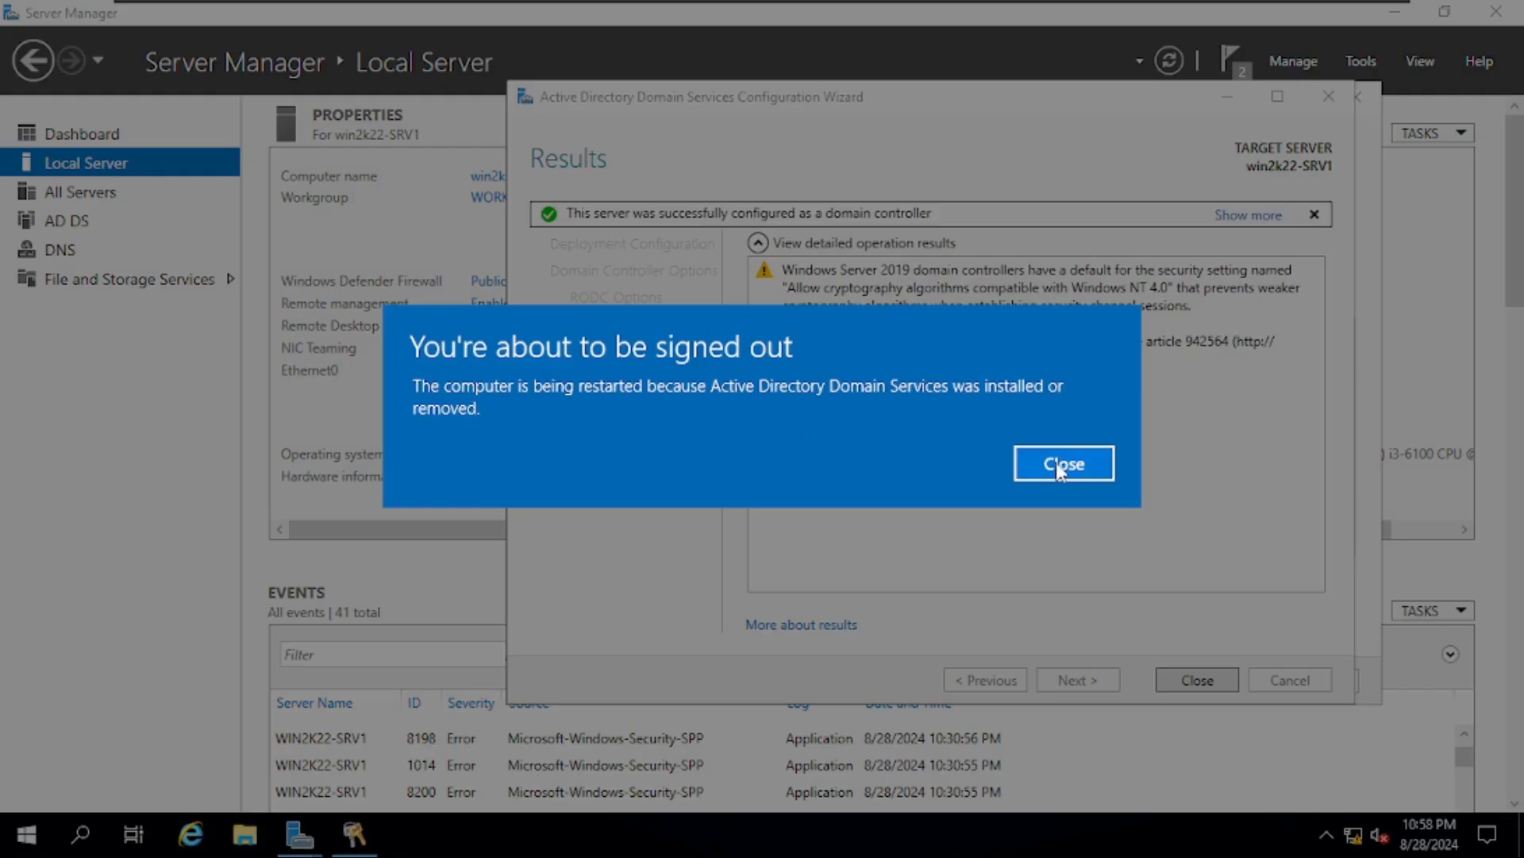
{"action": "left_click", "coordinate": [1062, 466]}
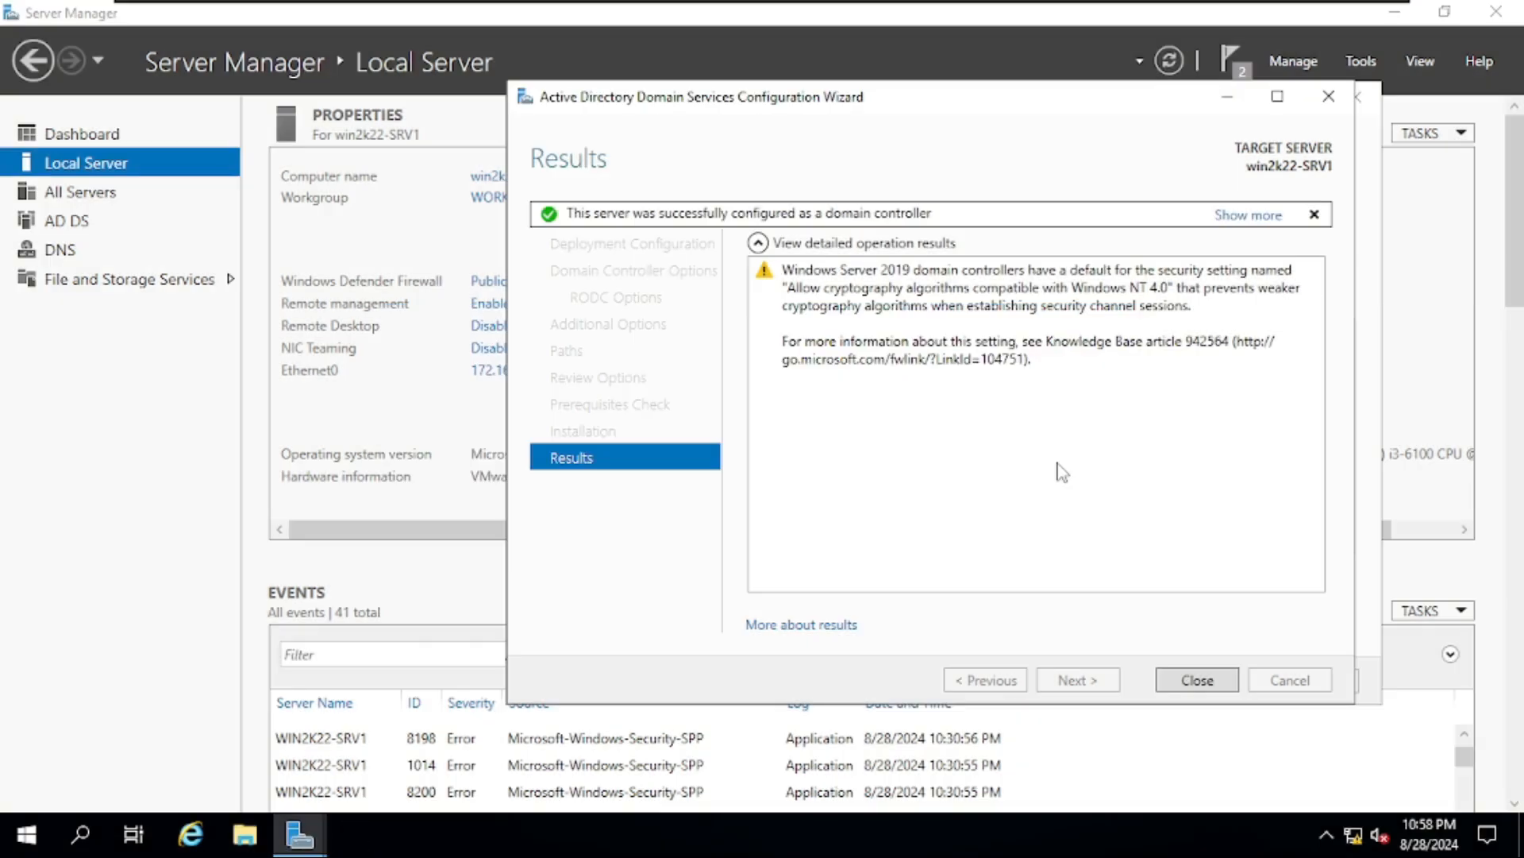
{"action": "left_click", "coordinate": [1189, 679]}
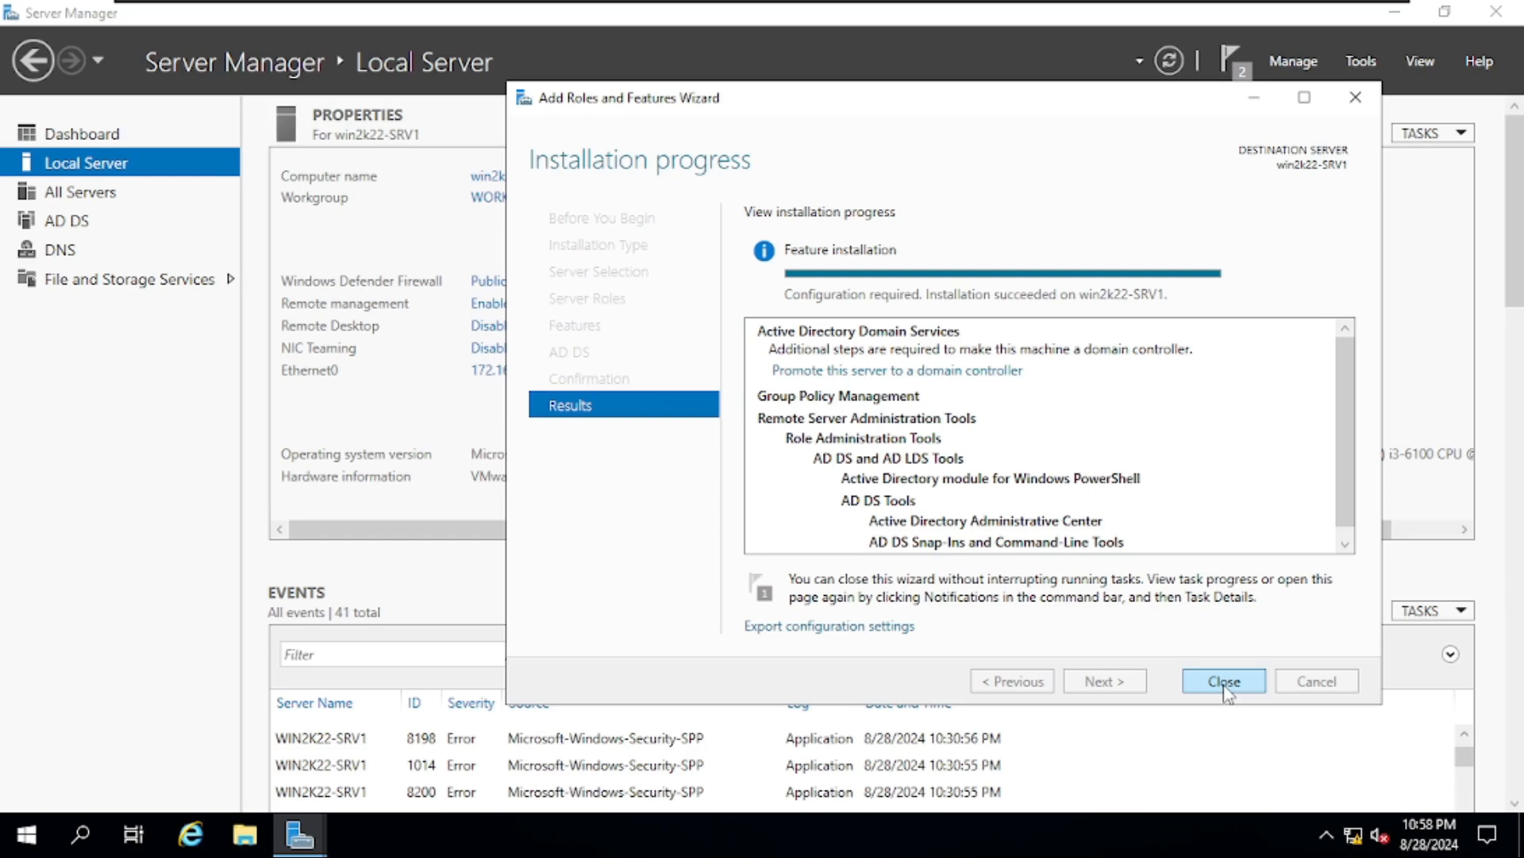
{"action": "left_click", "coordinate": [1224, 682]}
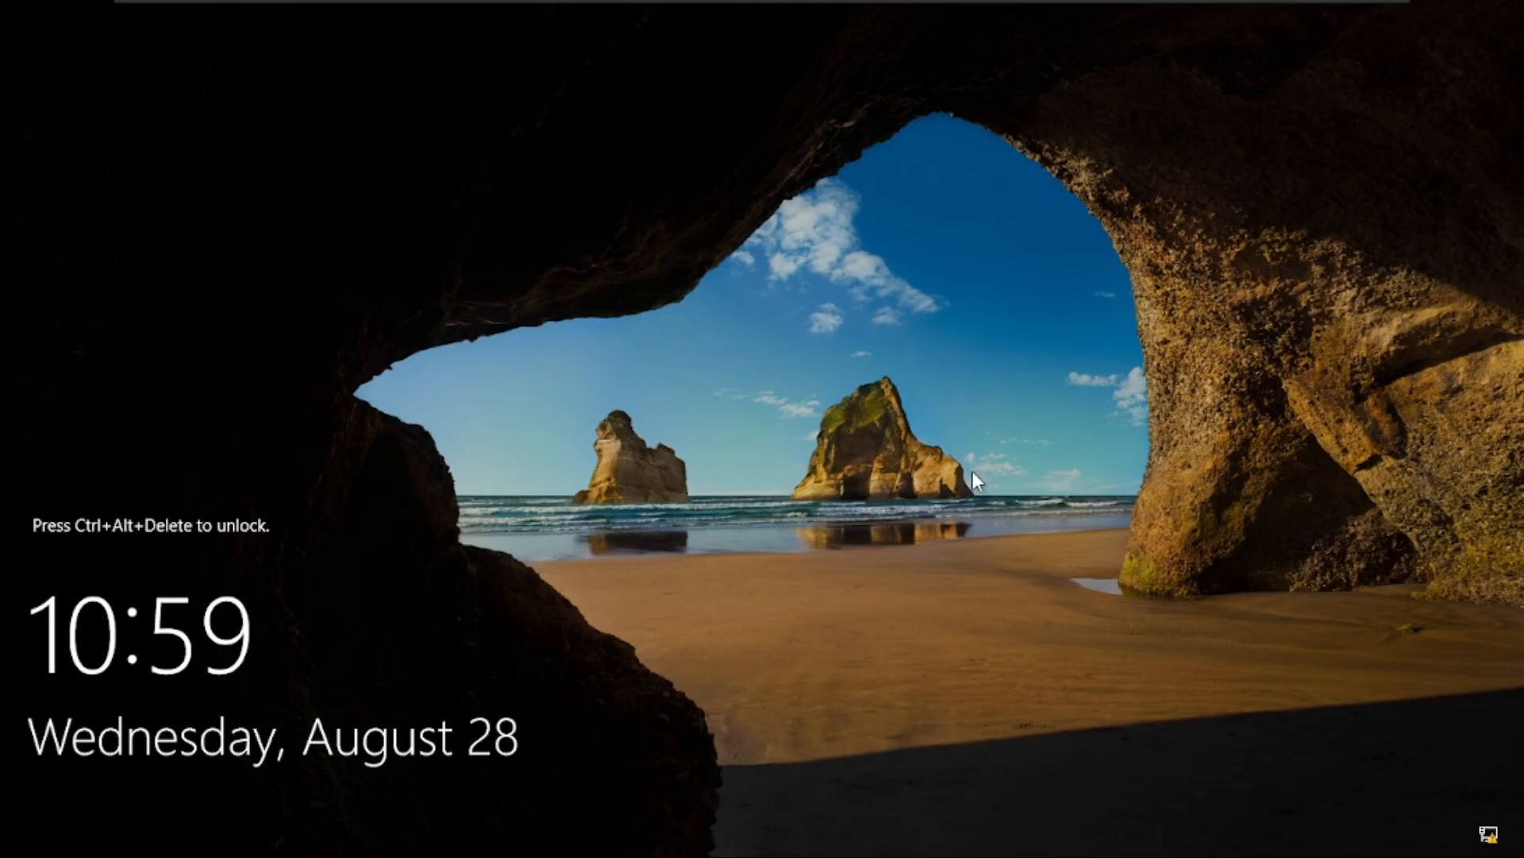
- Sign in to MYLAB as the other user rodcadmin, entering the account password
{"action": "key", "text": "ctrl+alt+Delete"}
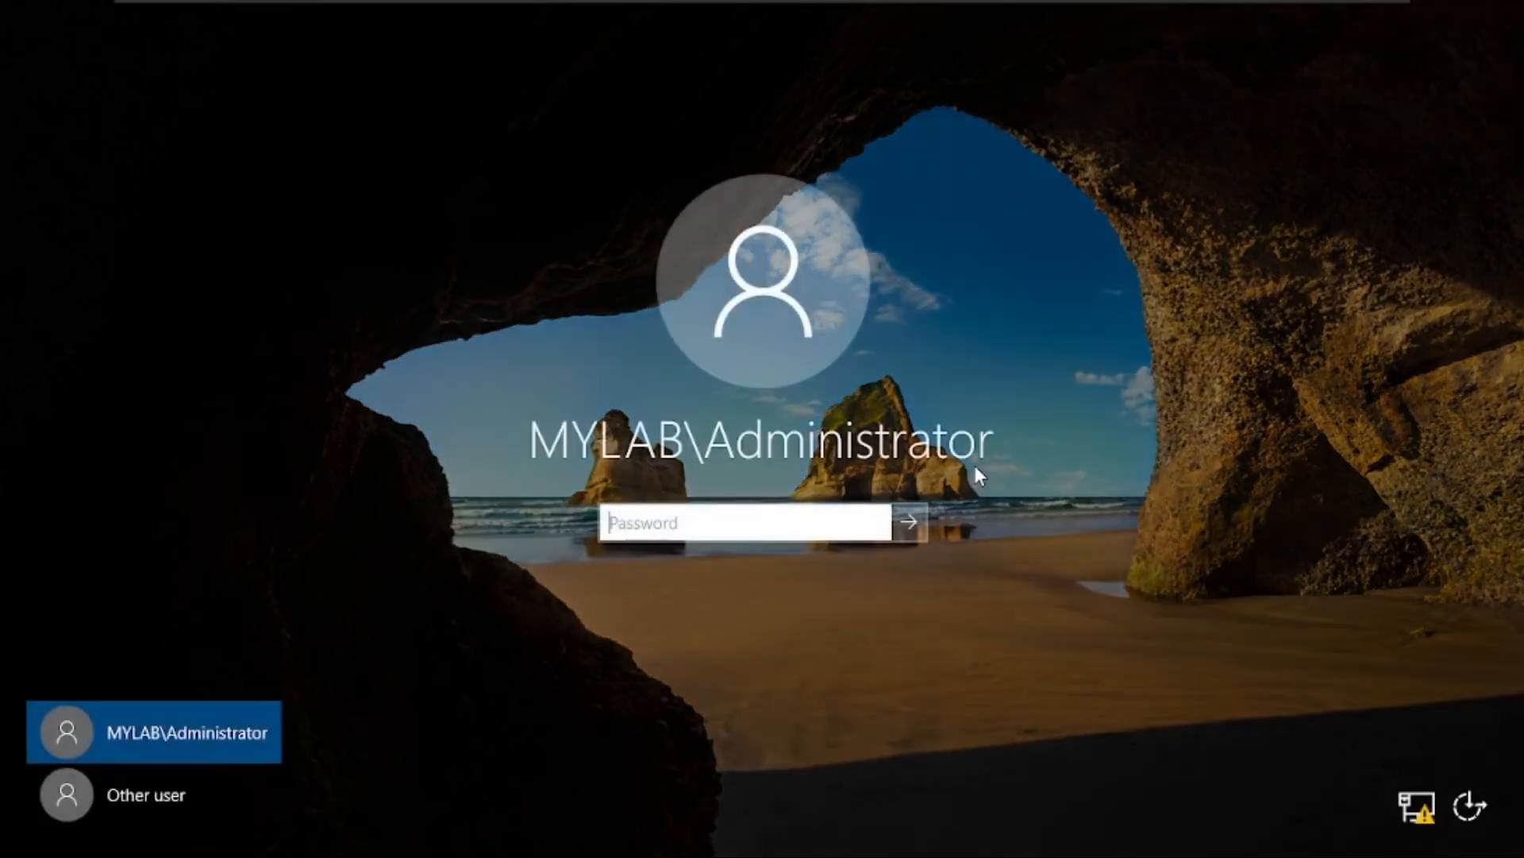
{"action": "left_click", "coordinate": [119, 798]}
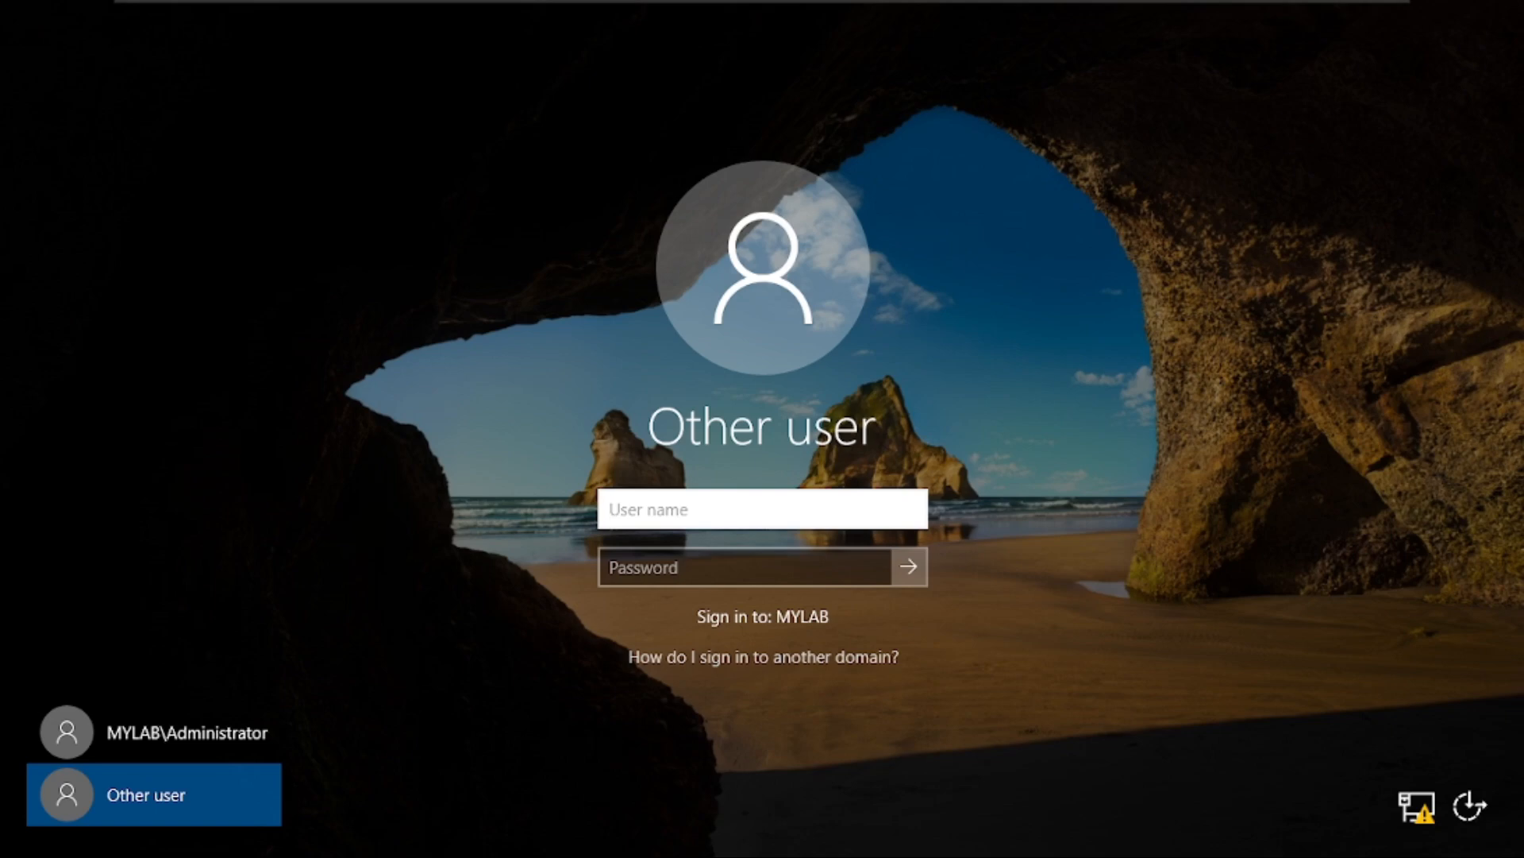
{"action": "type", "text": "rodcadmin"}
{"action": "key", "text": "Tab"}
{"action": "type", "text": "****"}
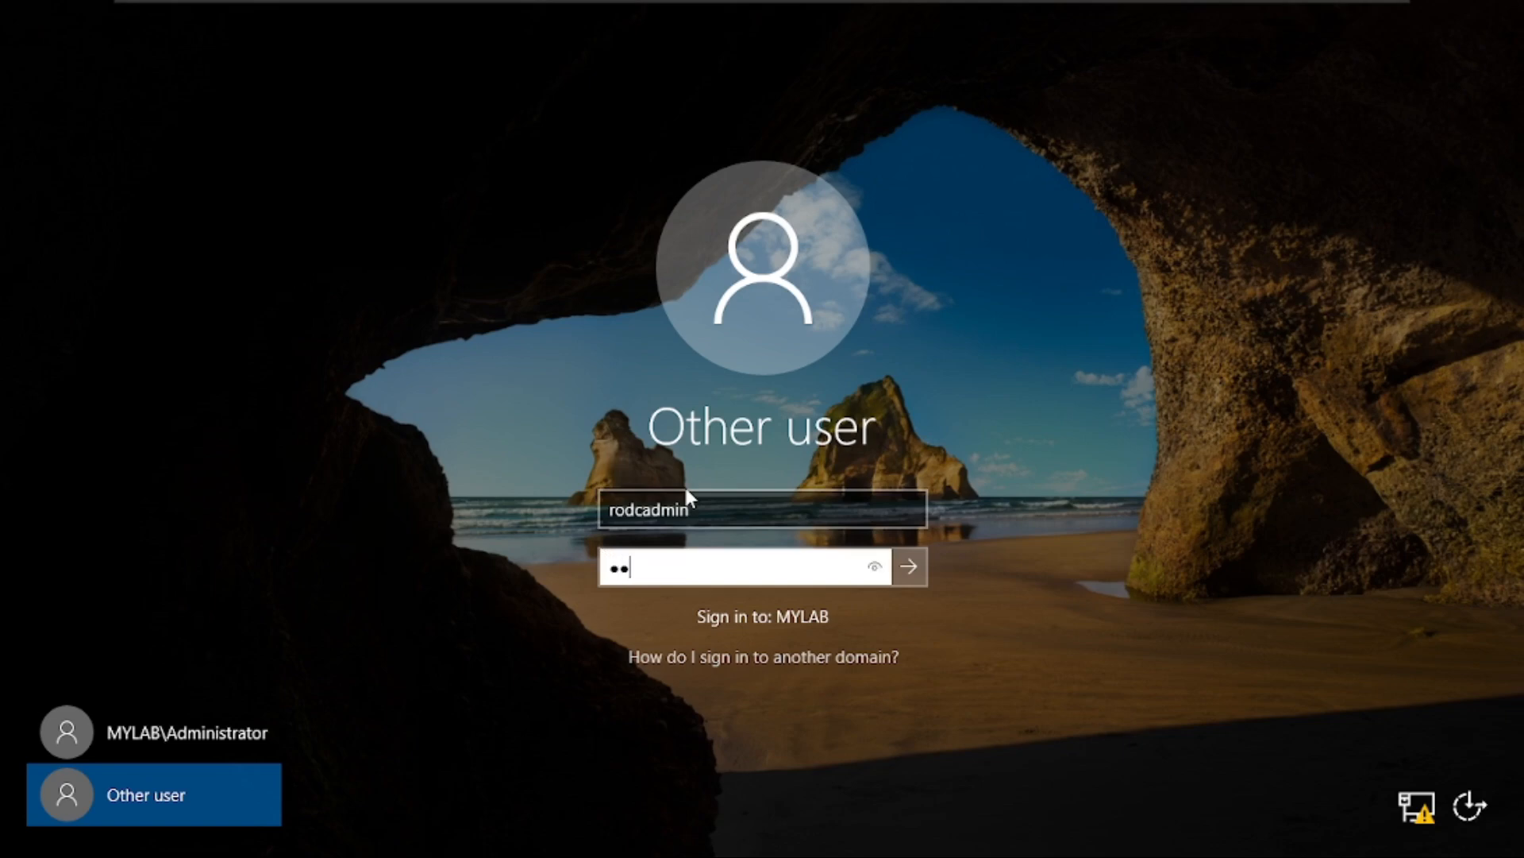
{"action": "type", "text": "***"}
{"action": "key", "text": "Return"}
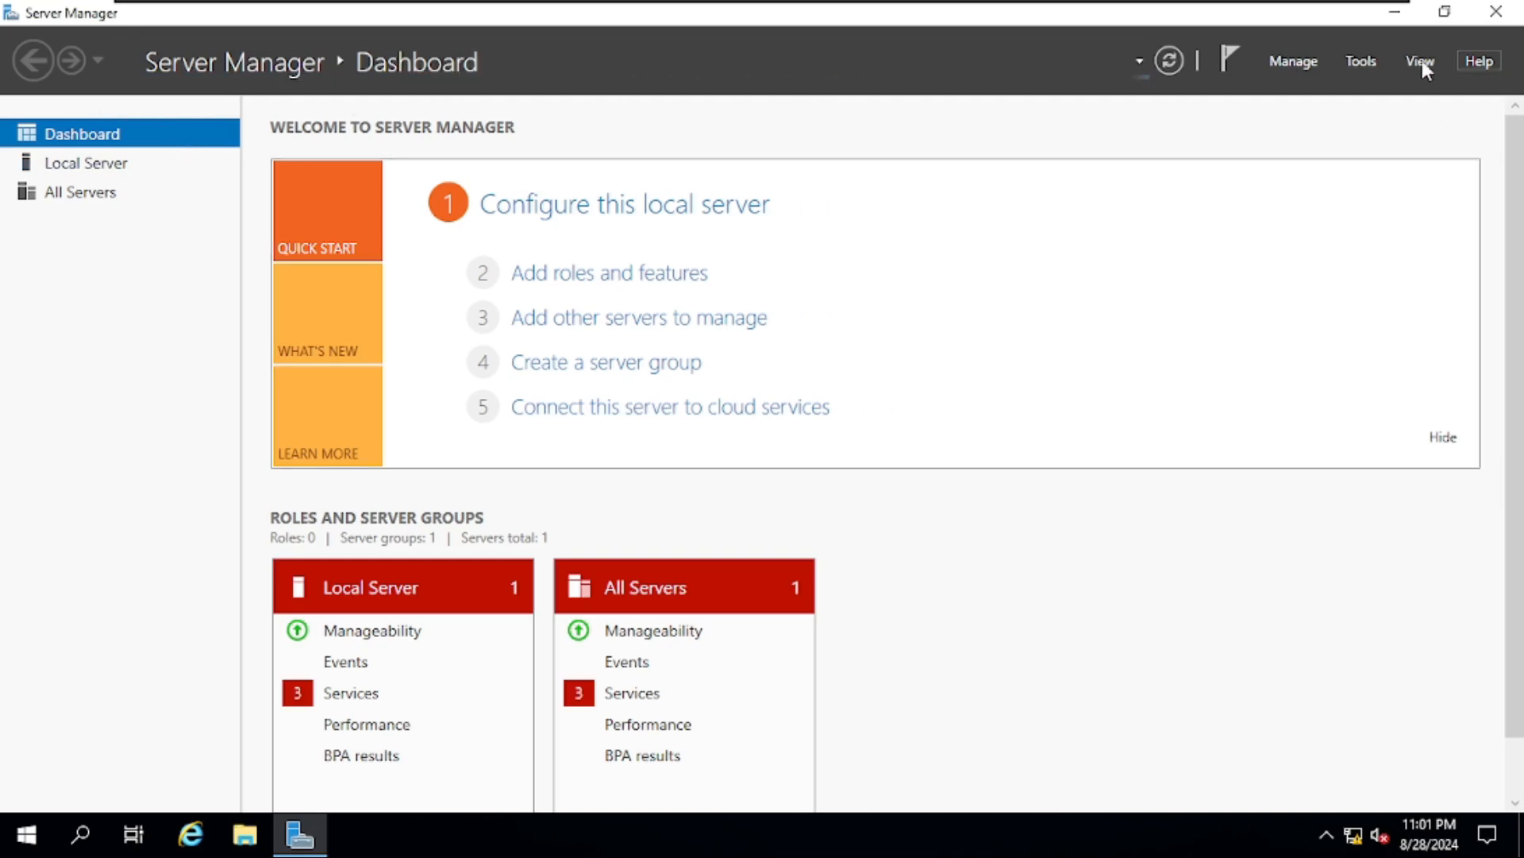
- Launch Active Directory Users and Computers maximized, browse mylab.local Users, and select the console root
{"action": "left_click", "coordinate": [1363, 63]}
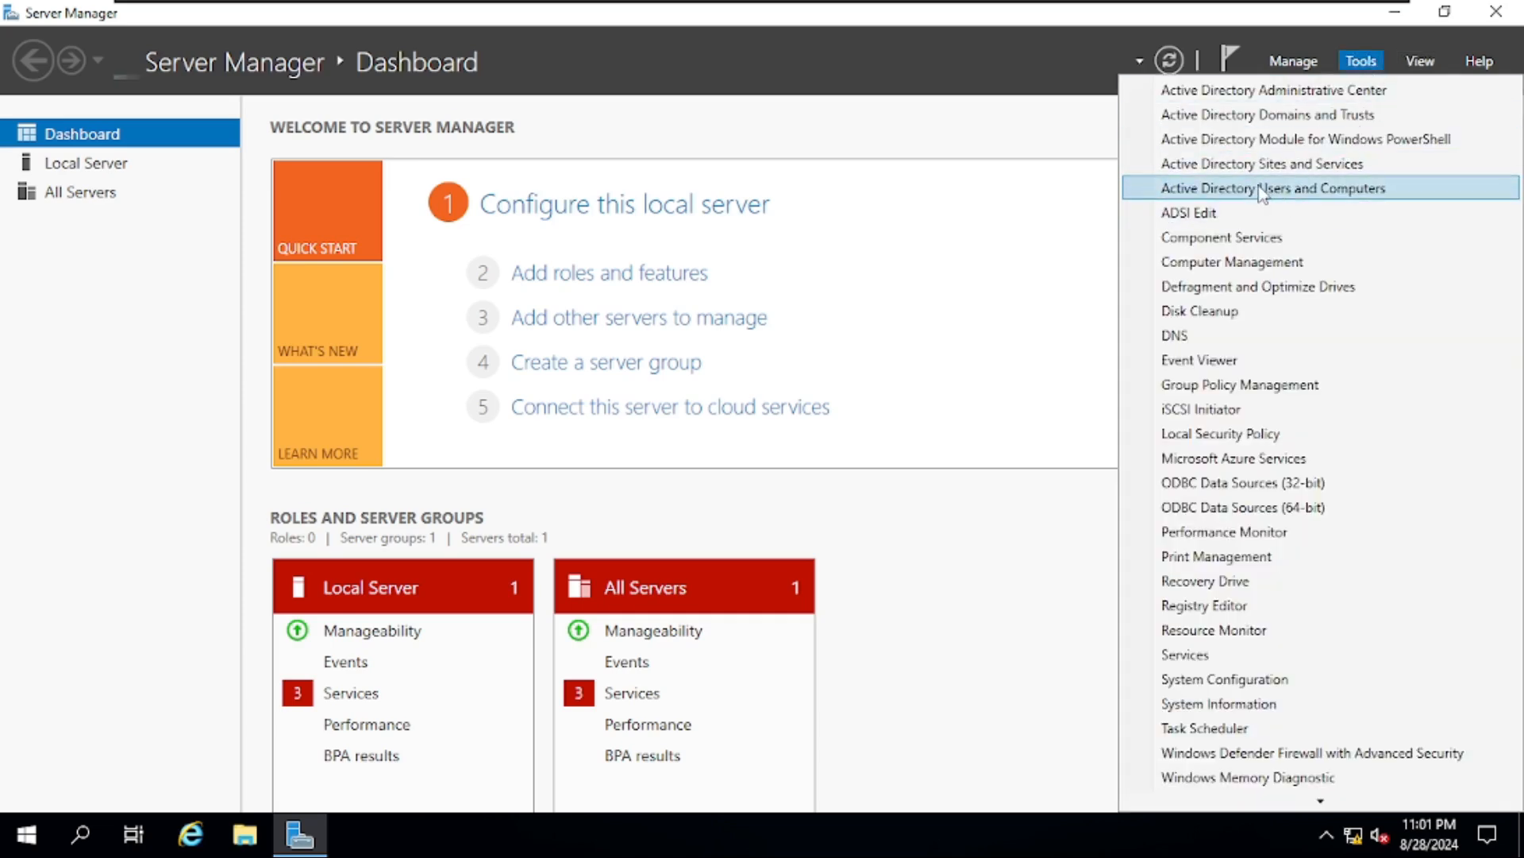
{"action": "left_click", "coordinate": [1376, 195]}
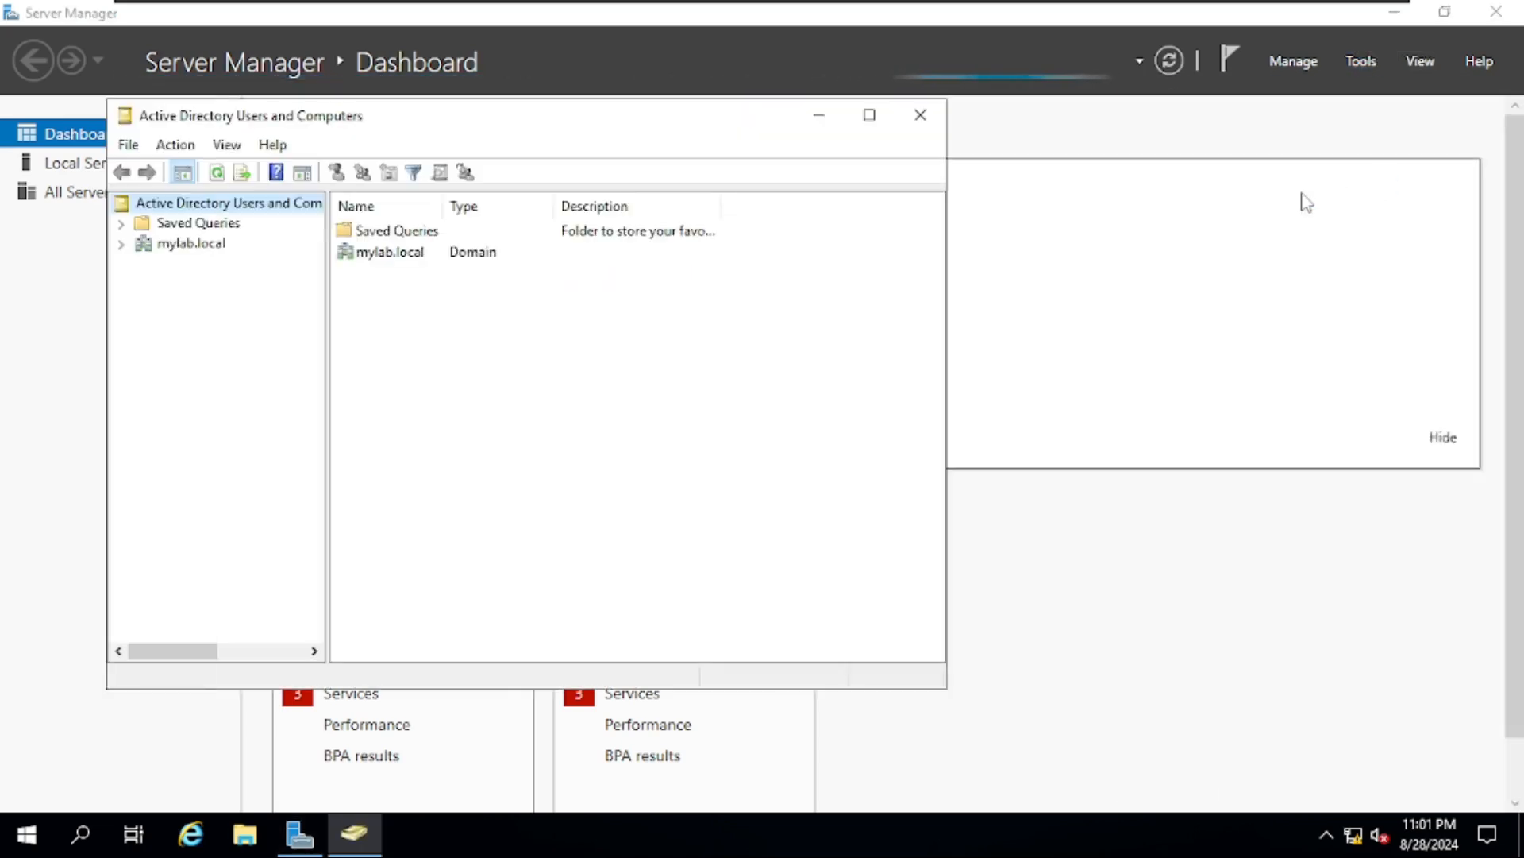
{"action": "left_click", "coordinate": [870, 116]}
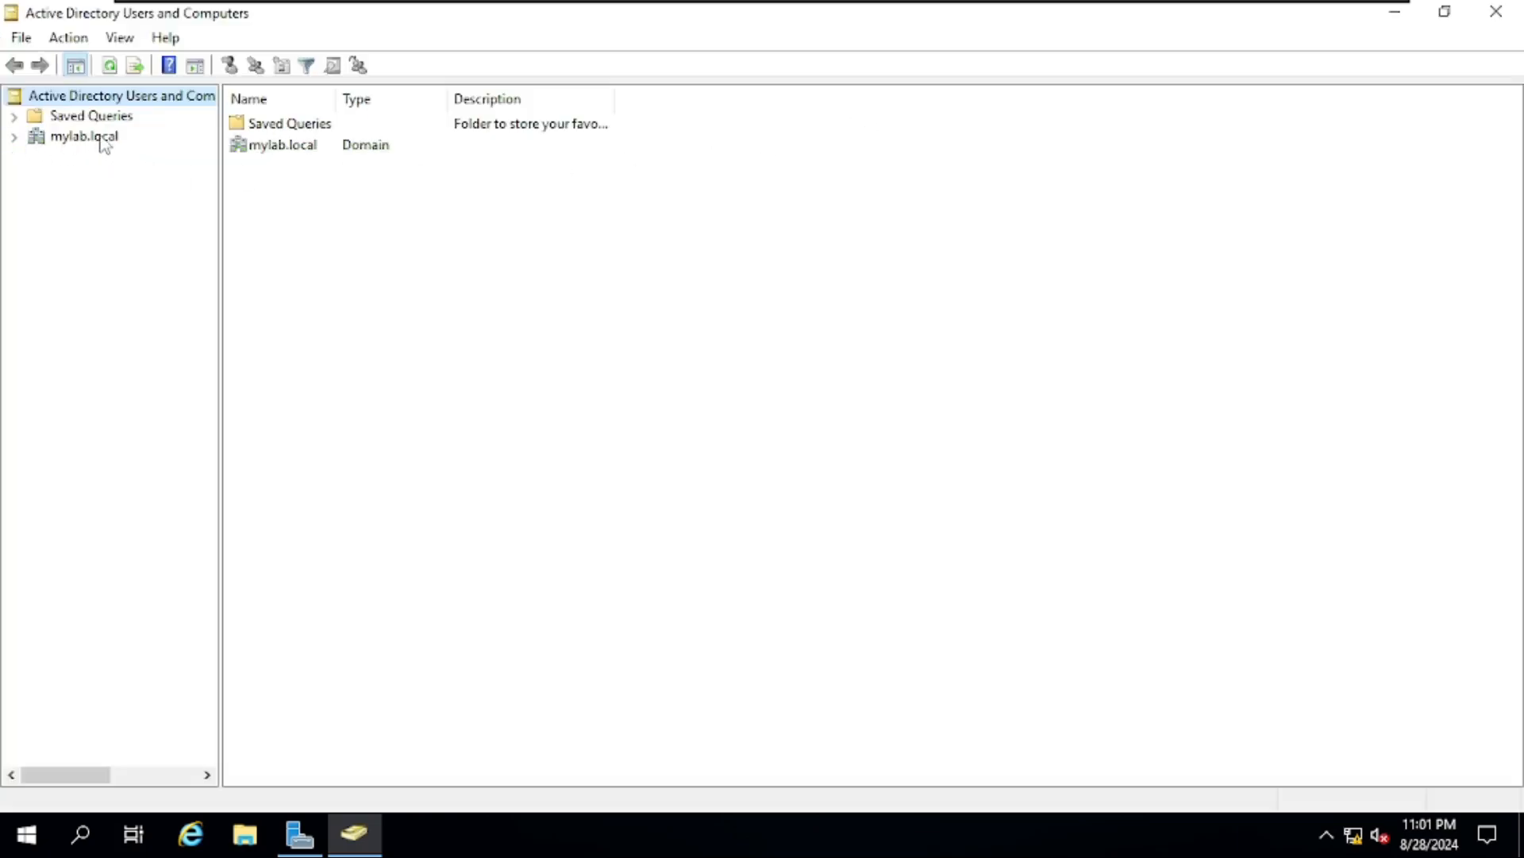
{"action": "left_click", "coordinate": [14, 136]}
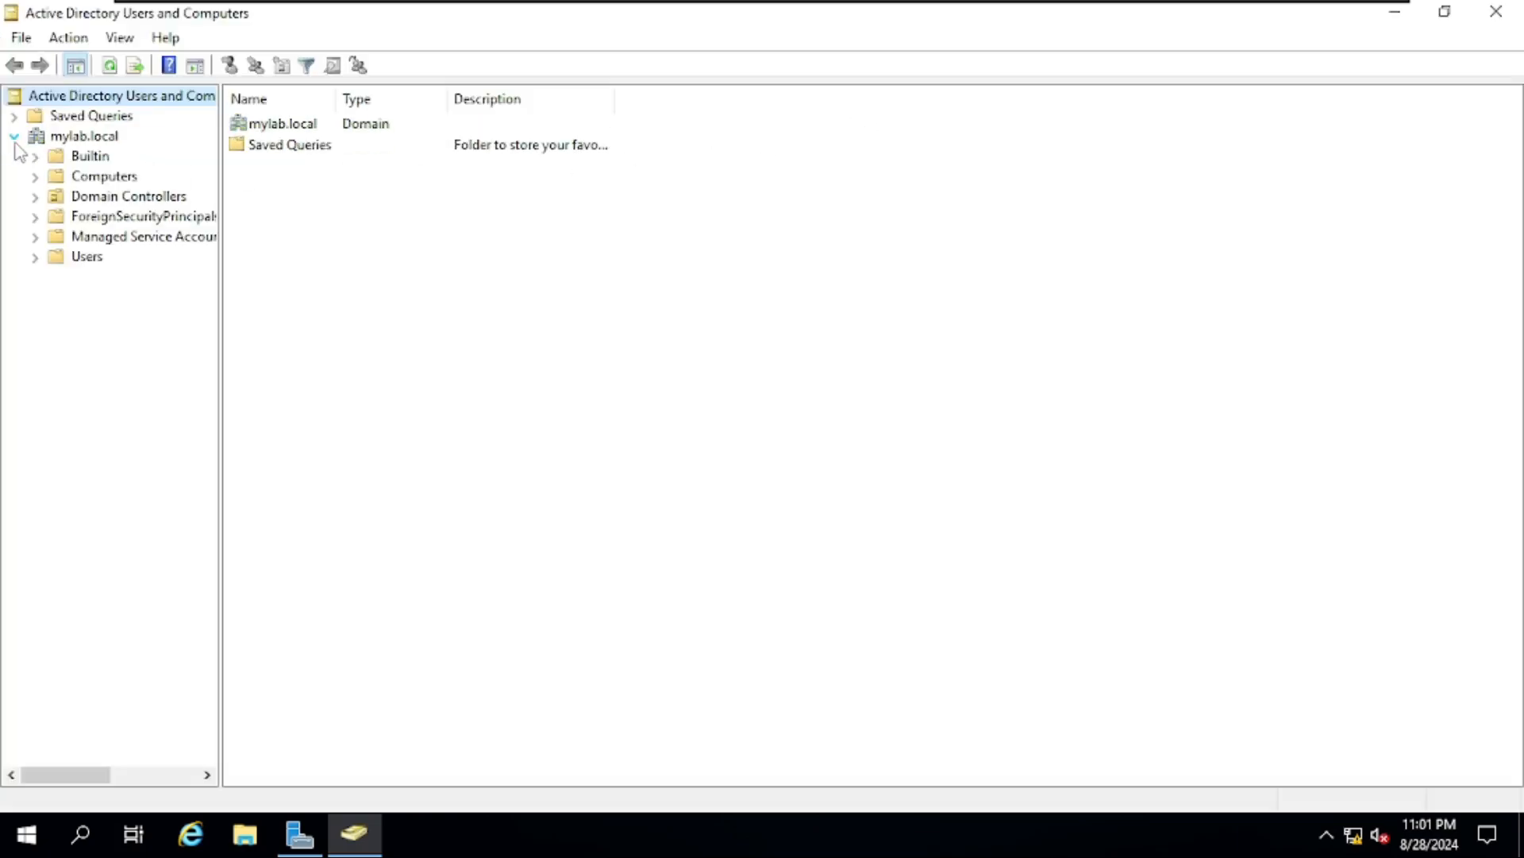
{"action": "left_click", "coordinate": [84, 258]}
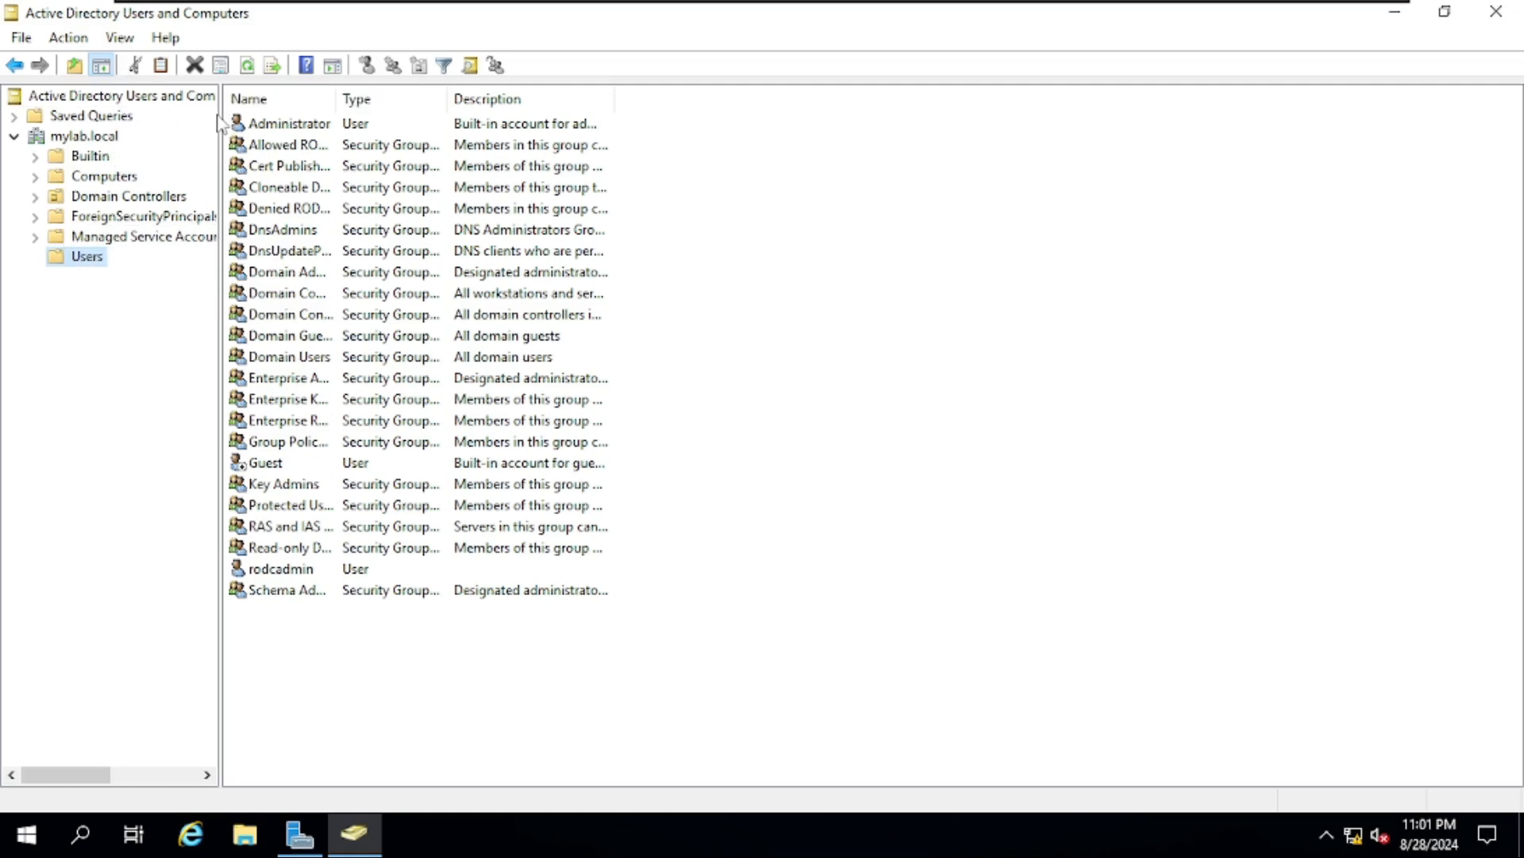
{"action": "left_click_drag", "start_coordinate": [219, 116], "coordinate": [498, 120]}
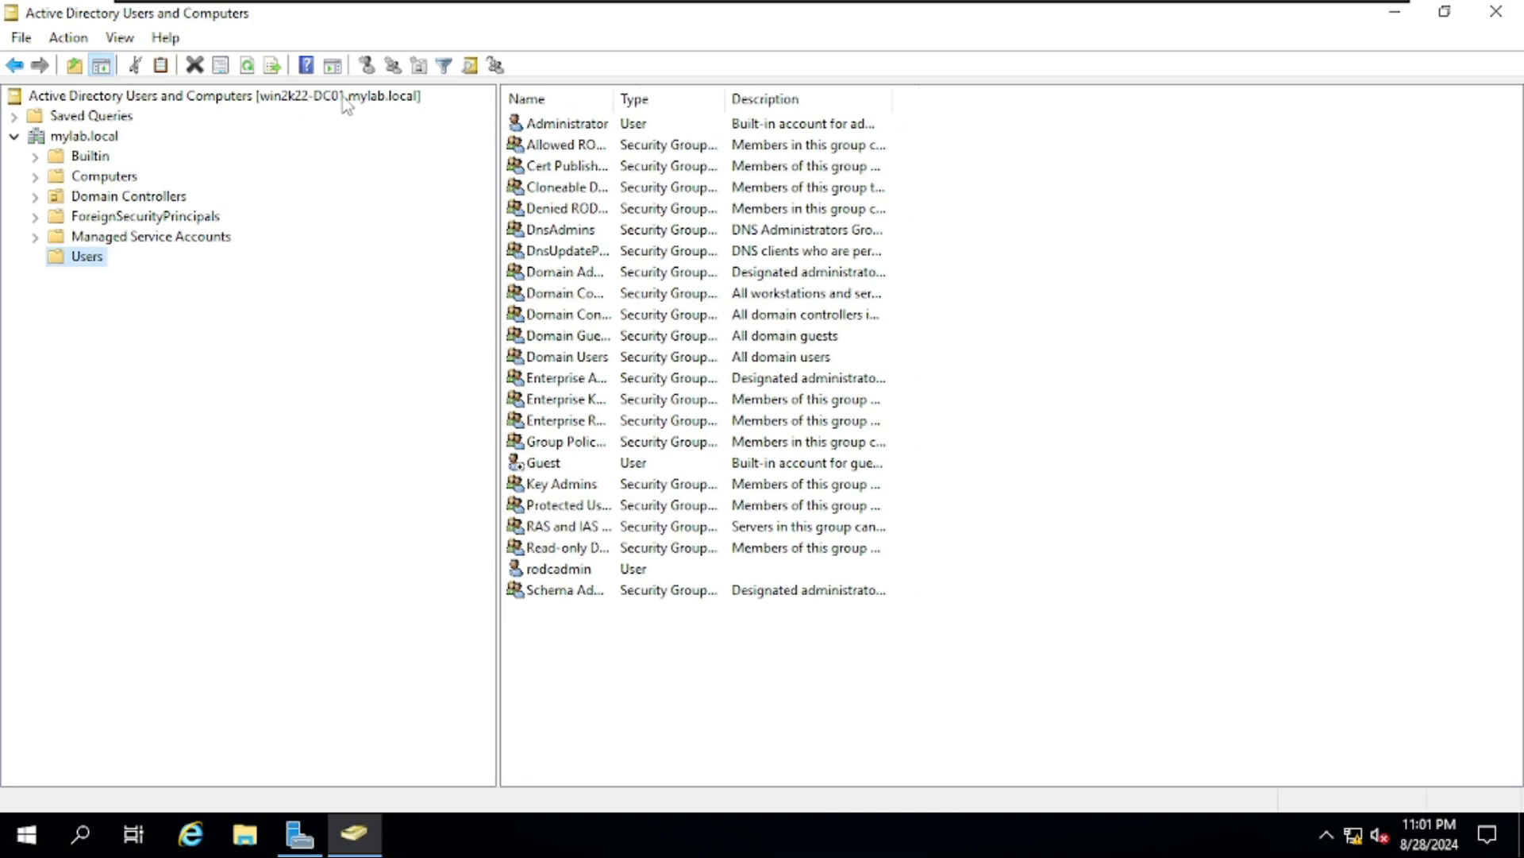
{"action": "left_click", "coordinate": [287, 99]}
- Change the console's domain controller to WIN2K22-SRV1, accepting the read-only connection warning
{"action": "right_click", "coordinate": [287, 102]}
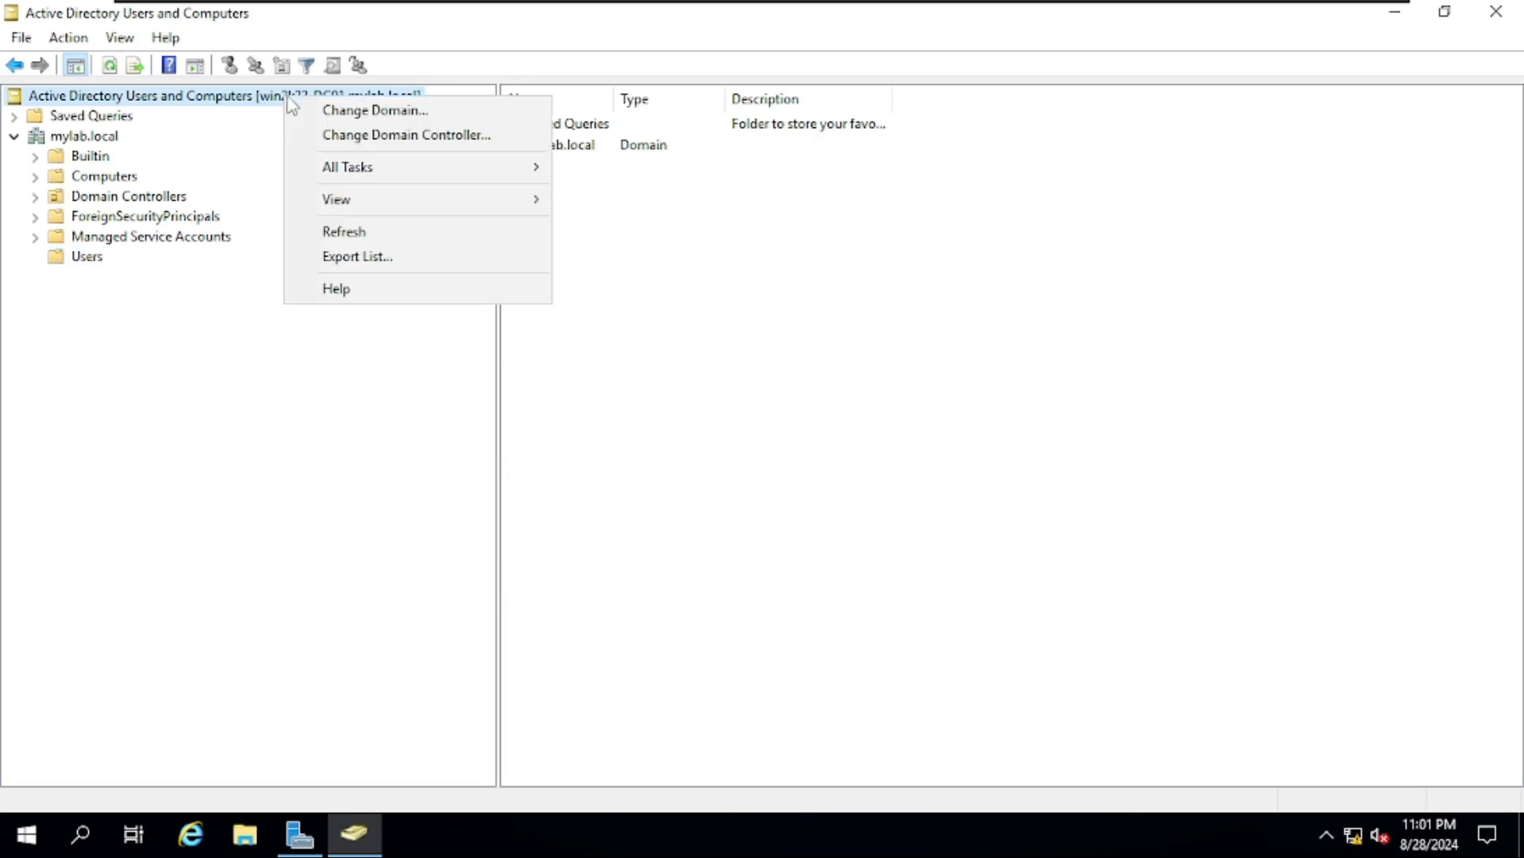
{"action": "left_click", "coordinate": [467, 136]}
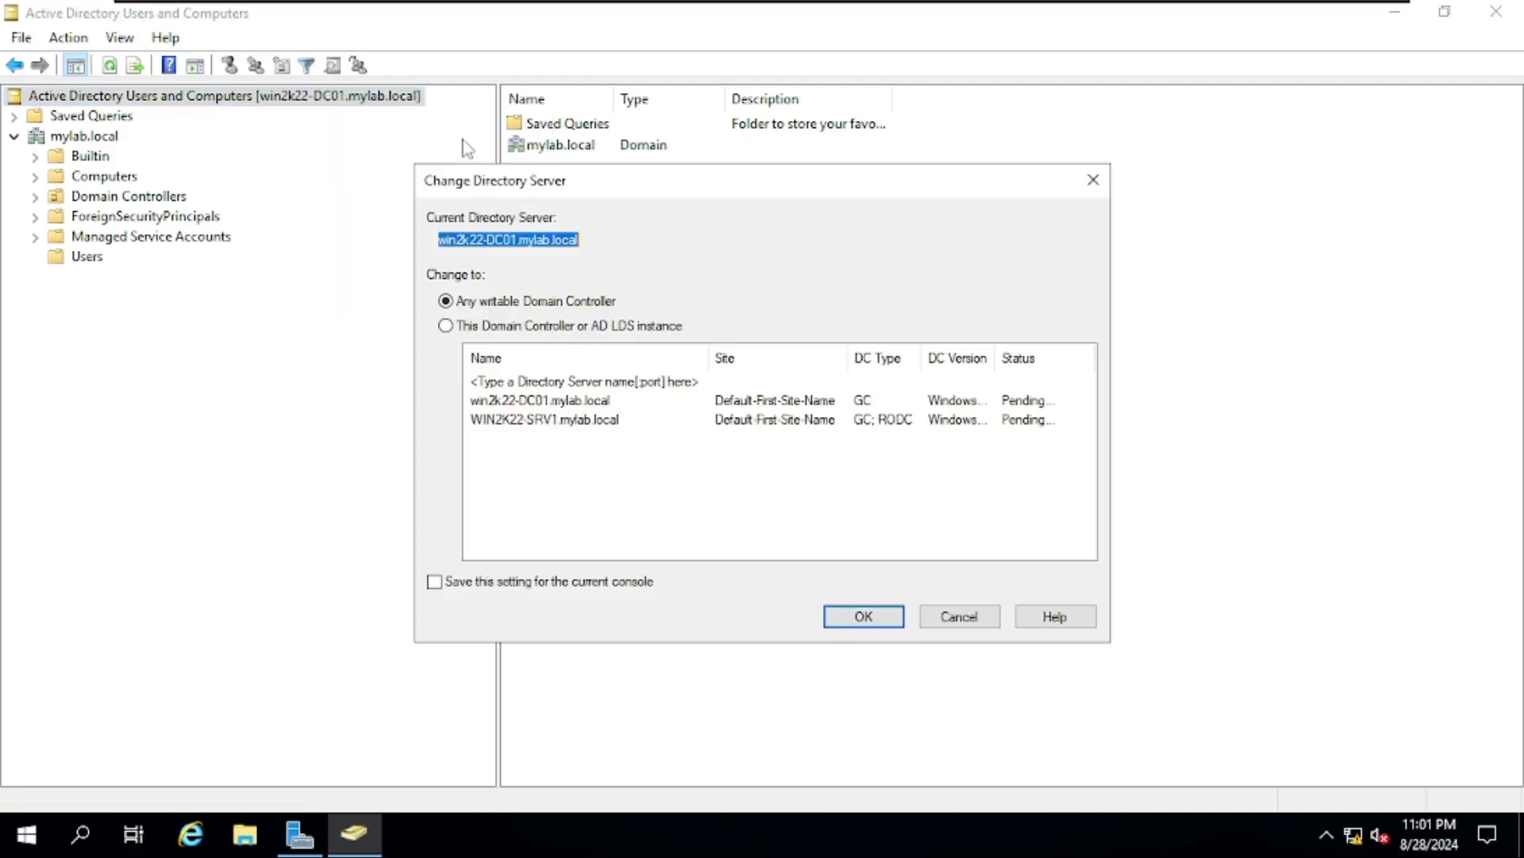
{"action": "left_click", "coordinate": [583, 420]}
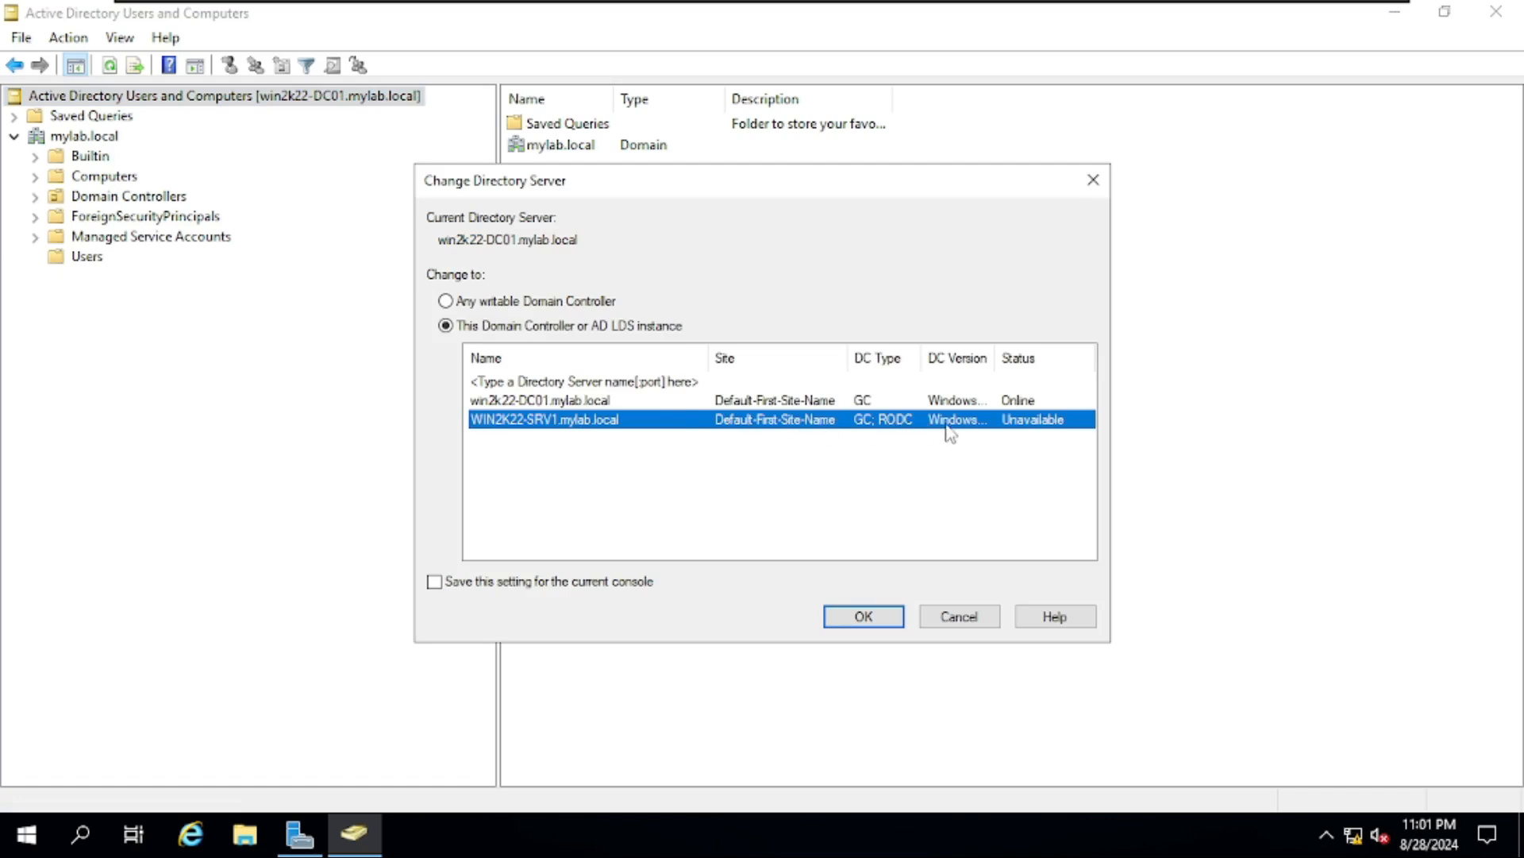
{"action": "left_click", "coordinate": [873, 625]}
{"action": "left_click", "coordinate": [923, 500]}
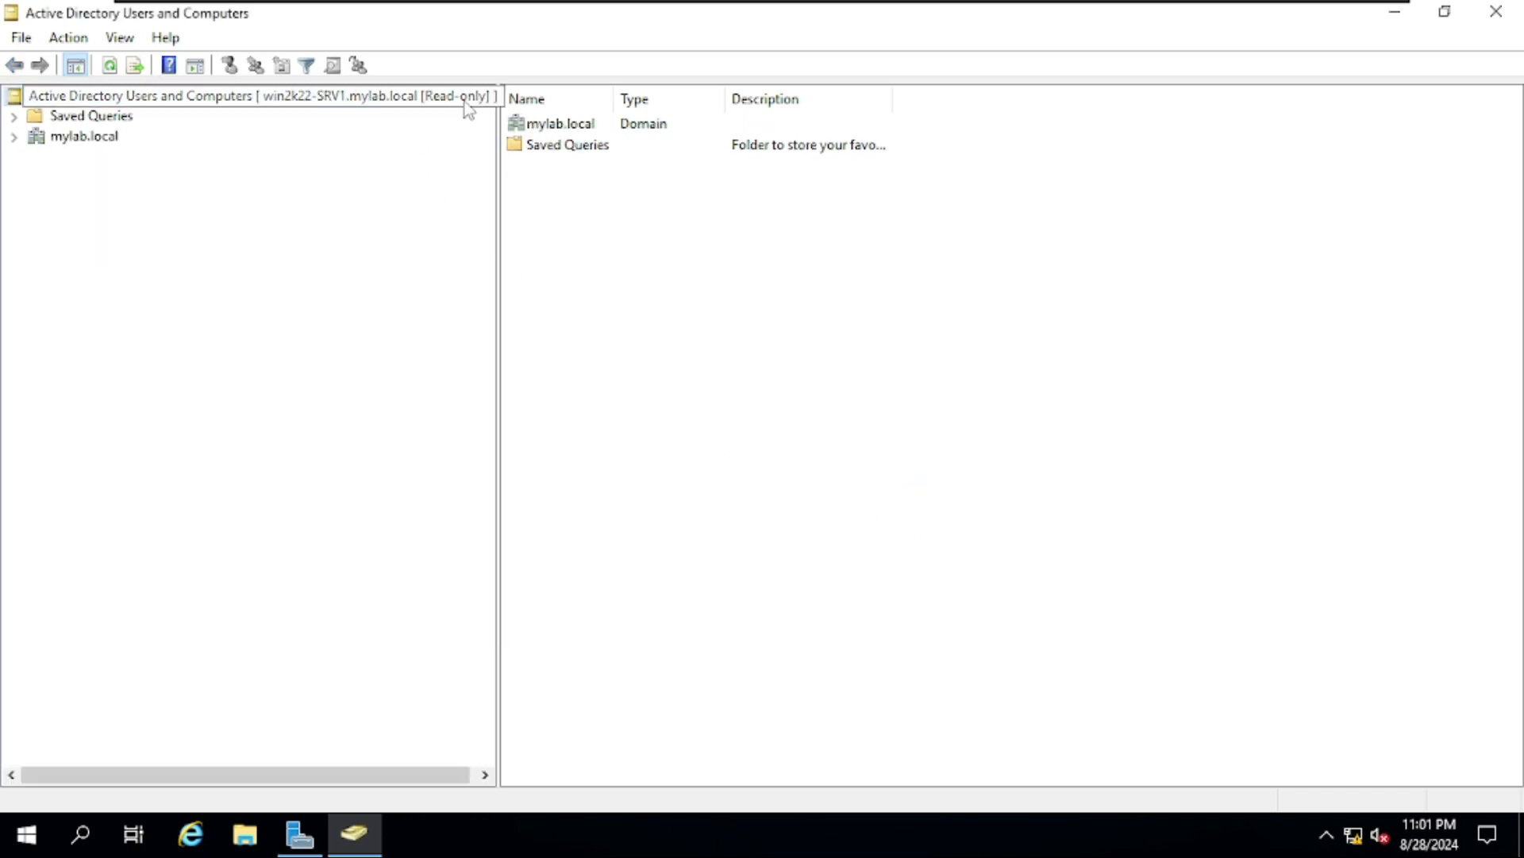
- Browse the Users container and mylab.local domain containers over the read-only connection
{"action": "left_click", "coordinate": [14, 135]}
{"action": "left_click", "coordinate": [76, 257]}
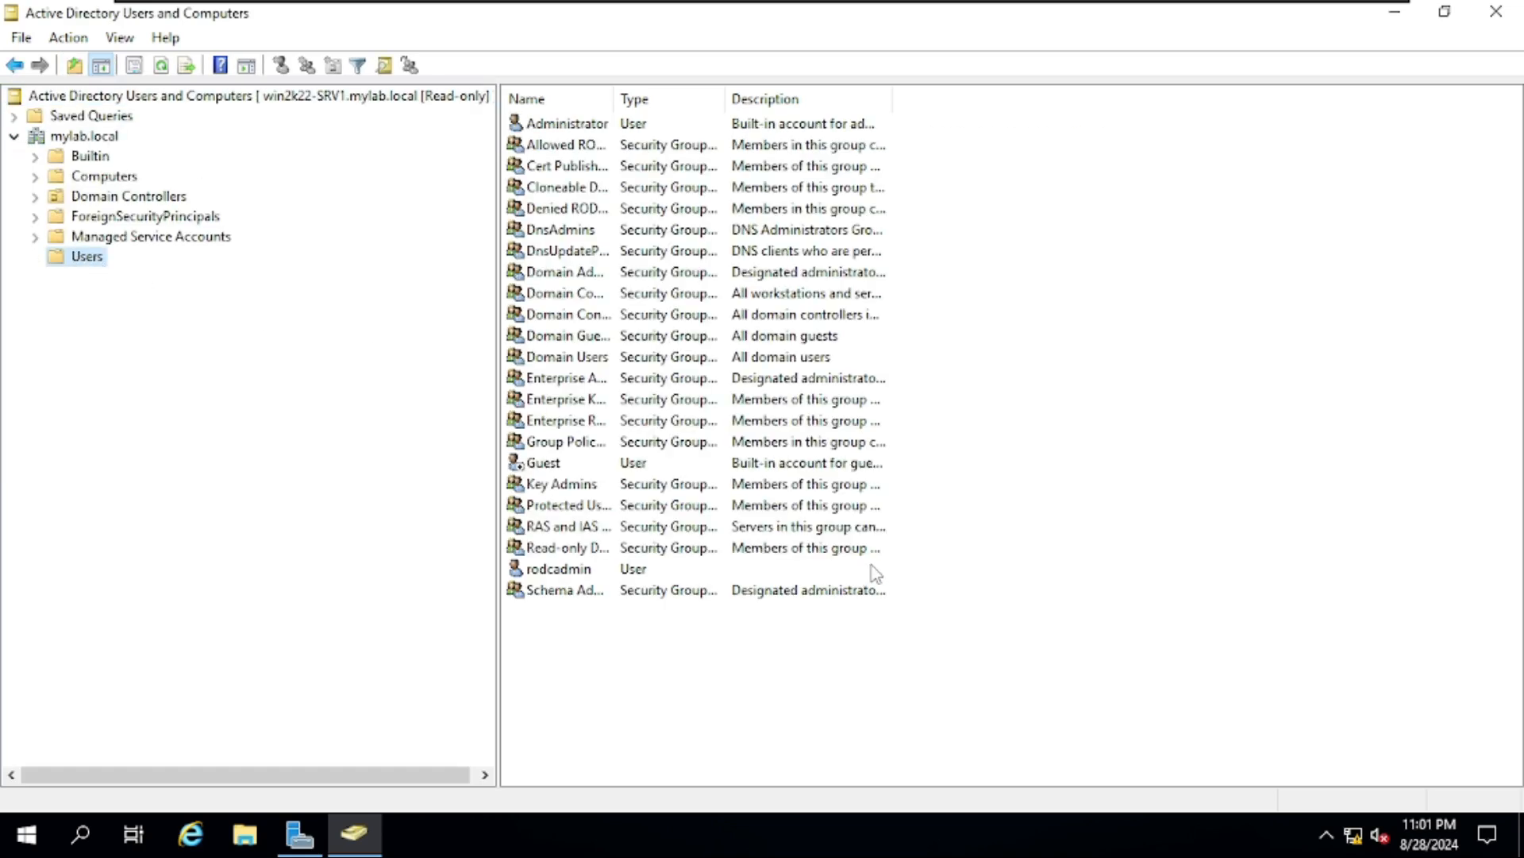
{"action": "right_click", "coordinate": [1050, 224]}
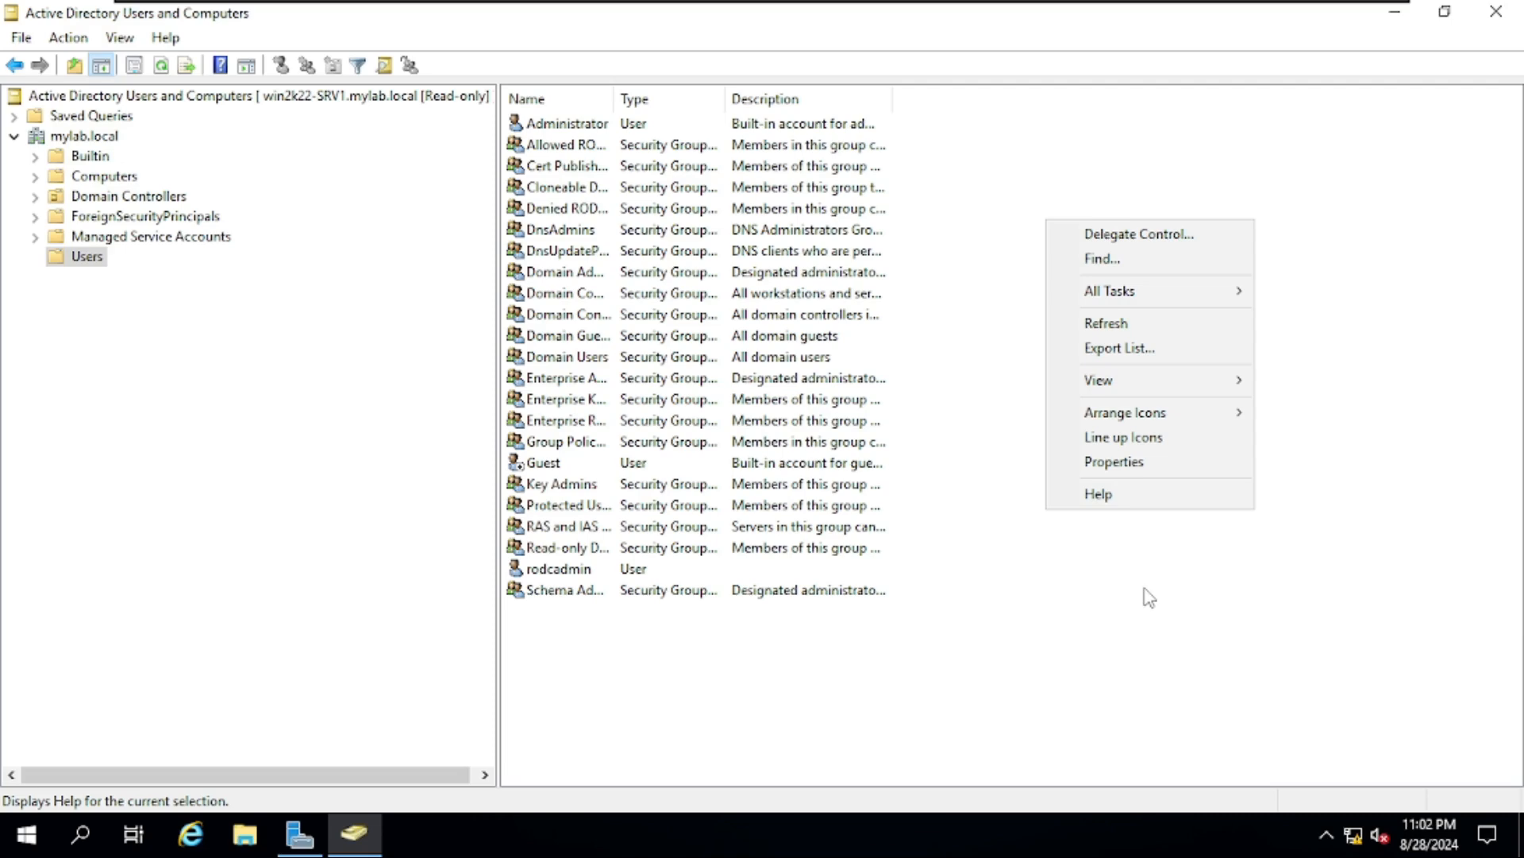
{"action": "left_click", "coordinate": [303, 524]}
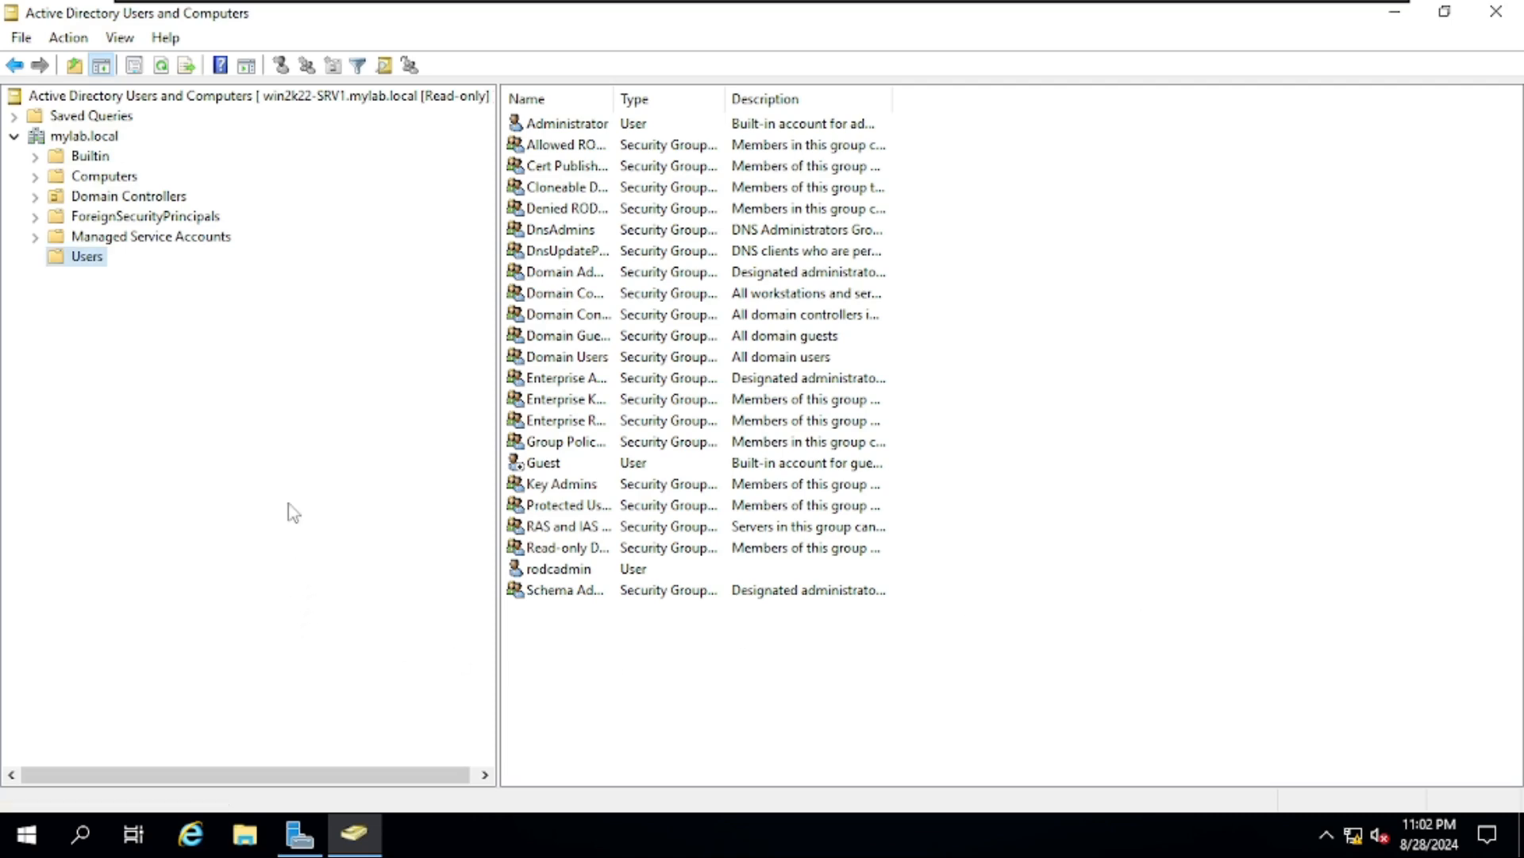
{"action": "left_click", "coordinate": [82, 139]}
{"action": "right_click", "coordinate": [82, 138]}
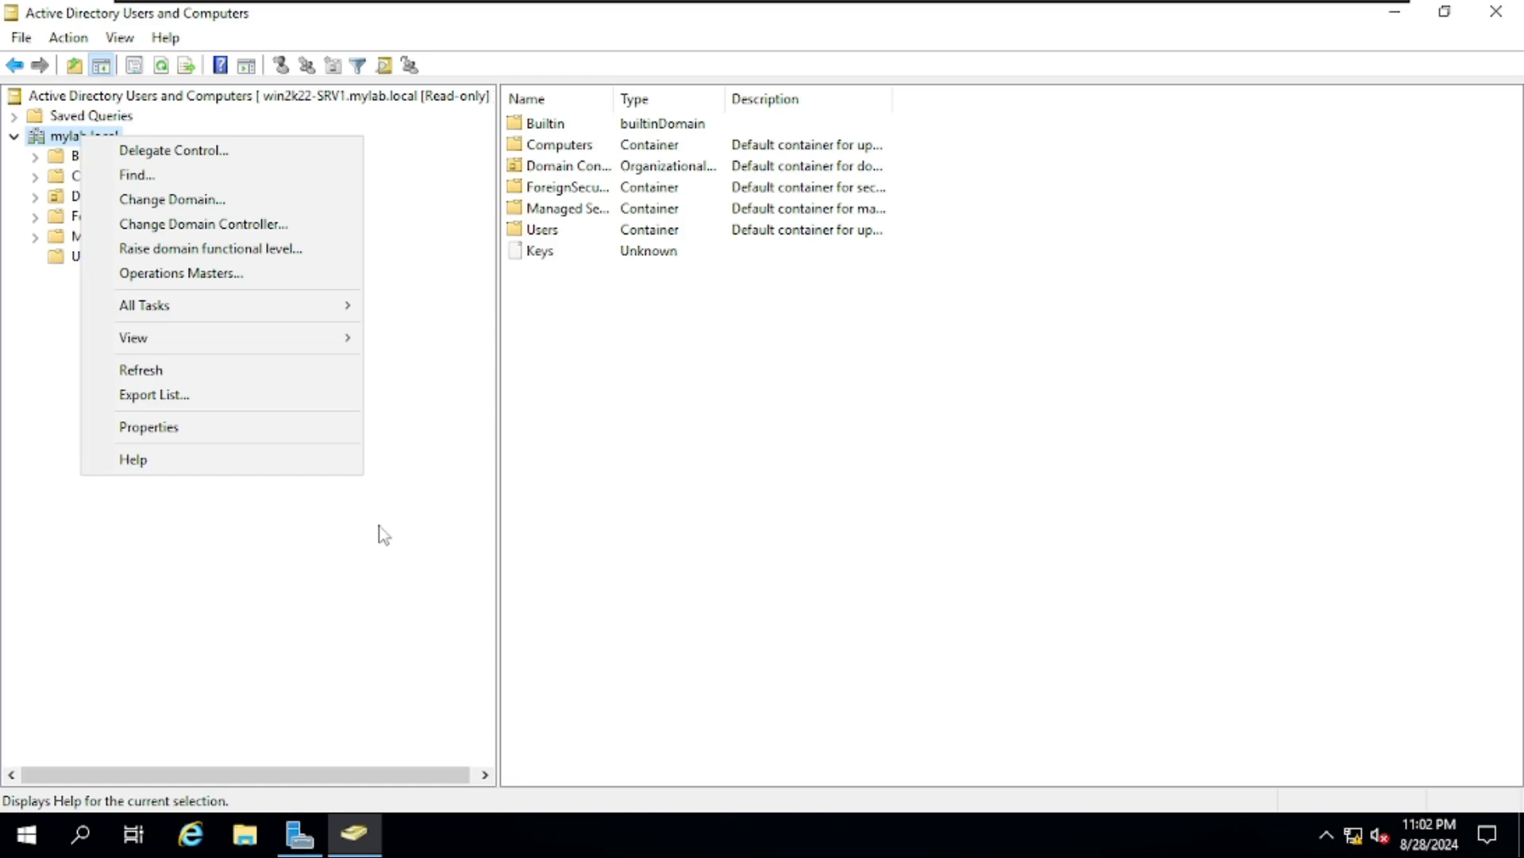
{"action": "left_click", "coordinate": [844, 487]}
{"action": "mouse_move", "coordinate": [1083, 10]}
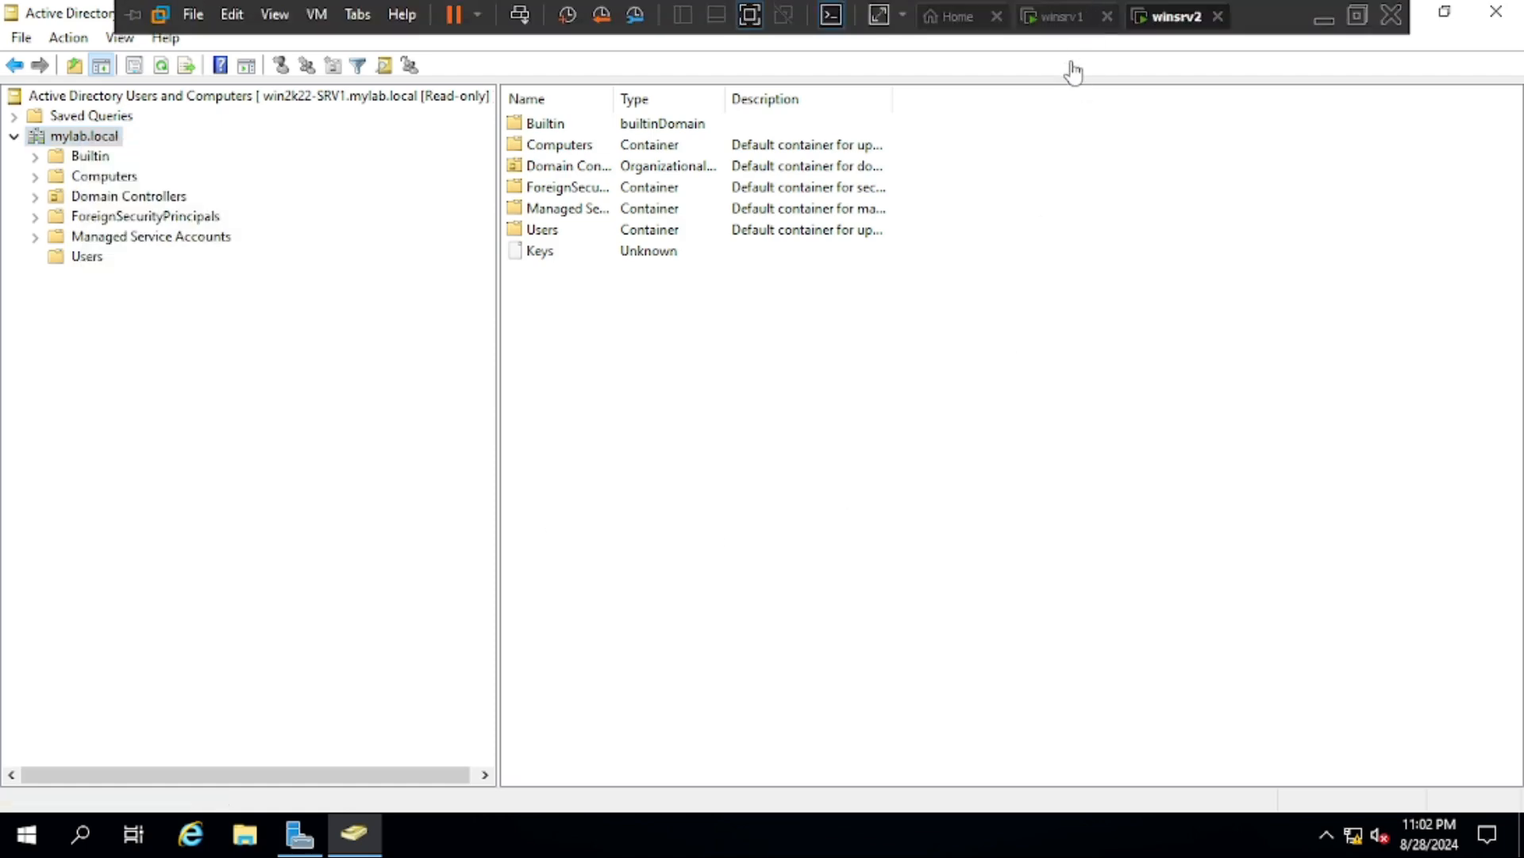
- On winsrv1, open Domain Controllers in maximized ADUC, widen the Name column, select WIN2K22-SRV1
{"action": "left_click", "coordinate": [1064, 17]}
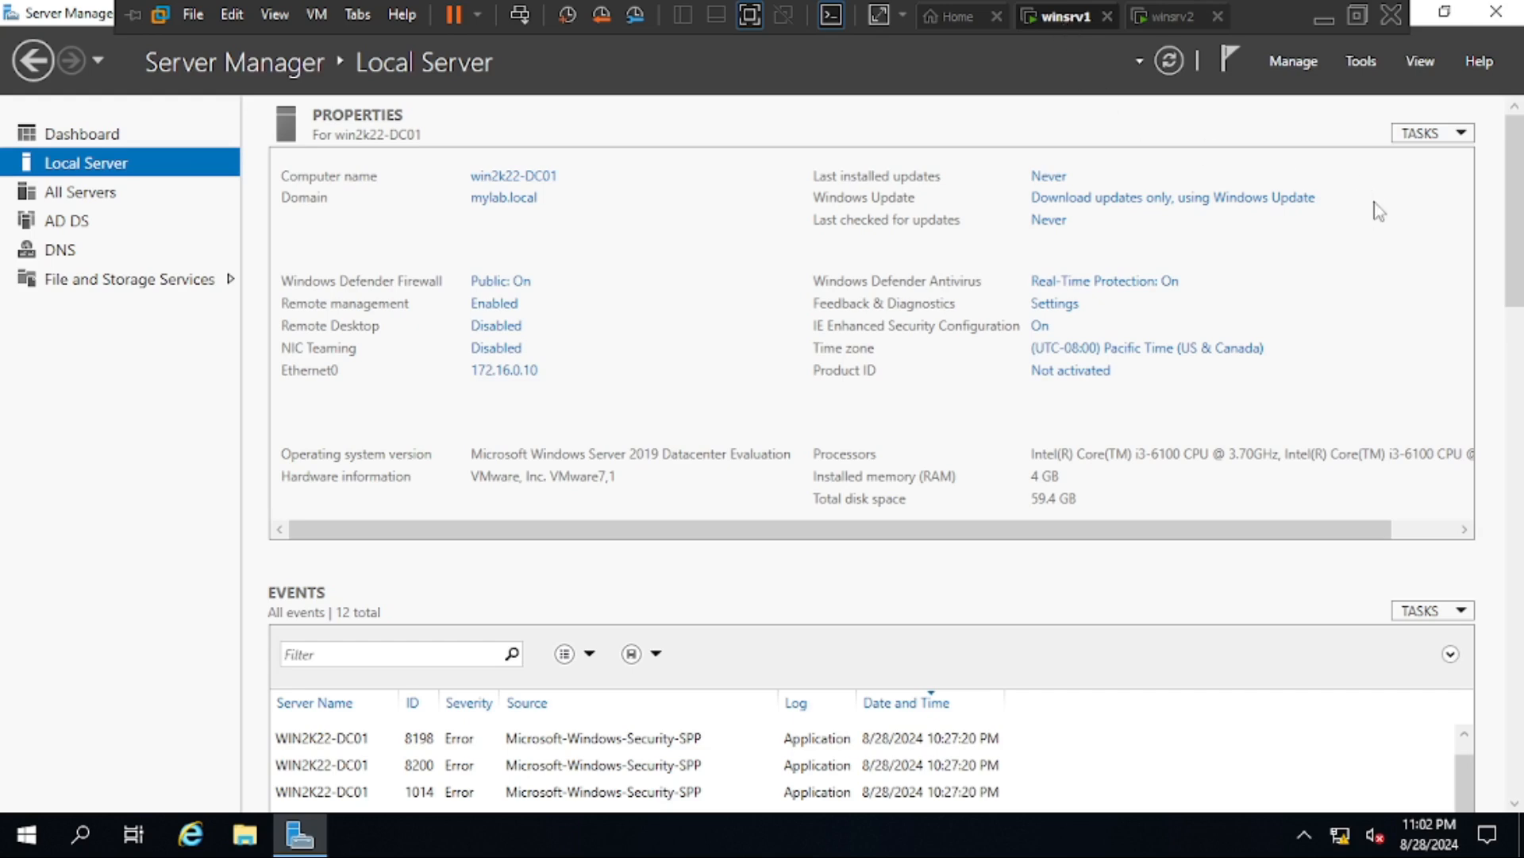
{"action": "left_click", "coordinate": [1360, 63]}
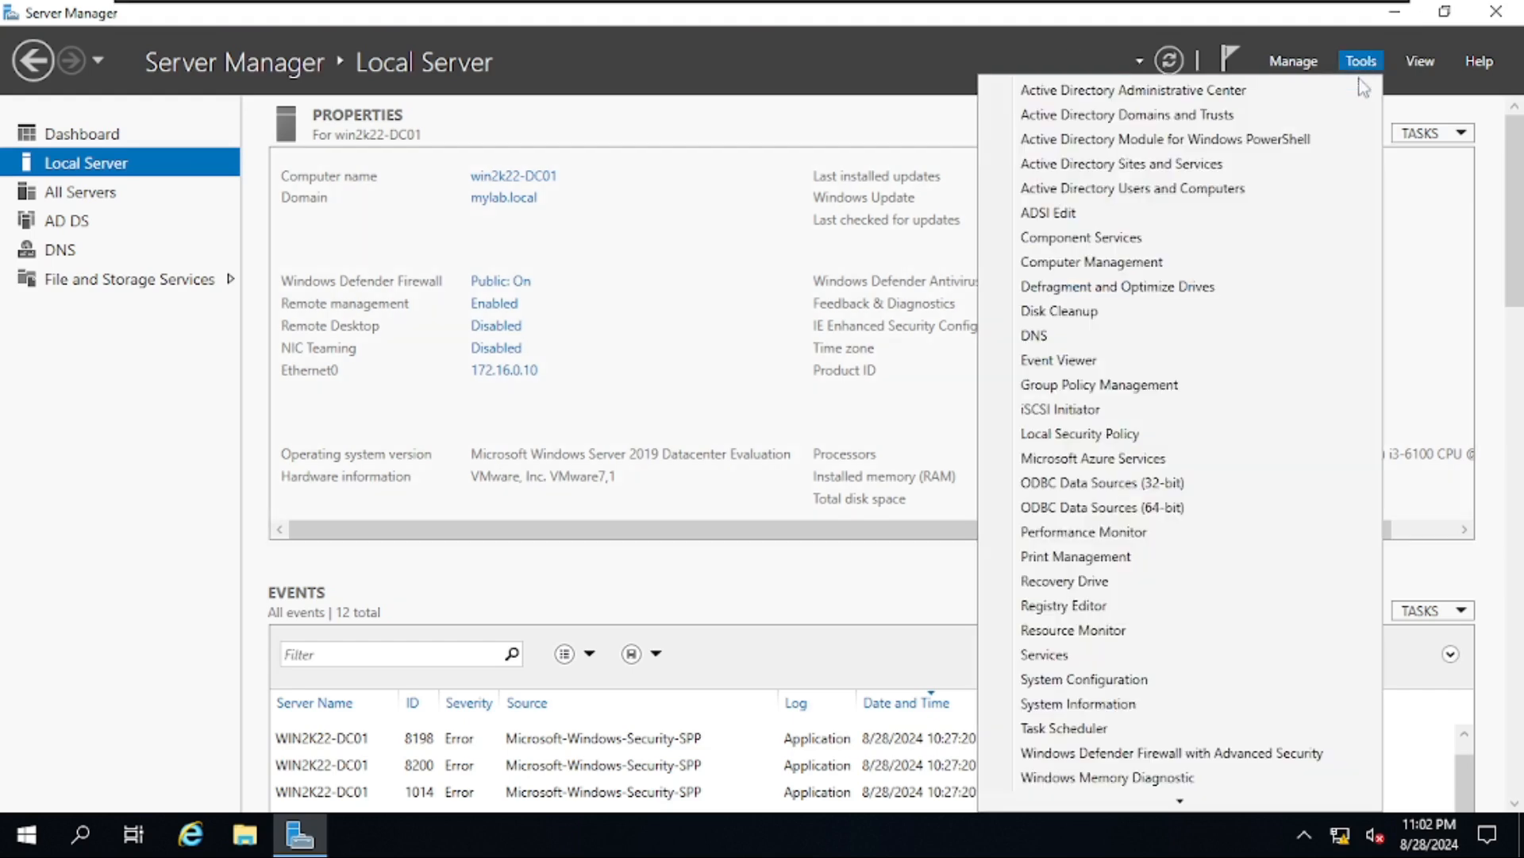
{"action": "left_click", "coordinate": [1311, 189]}
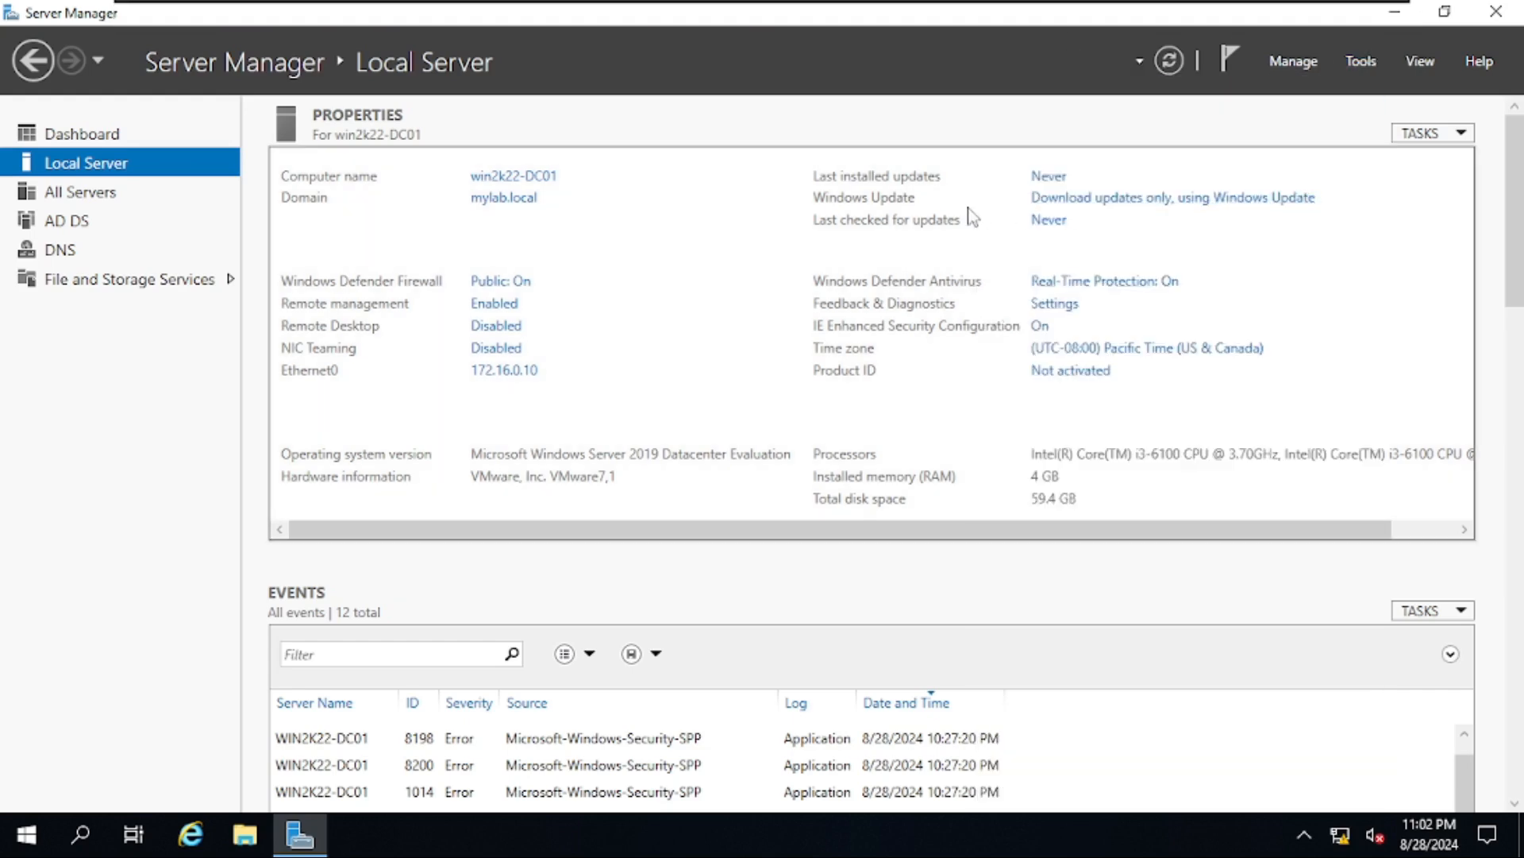
{"action": "left_click", "coordinate": [872, 118]}
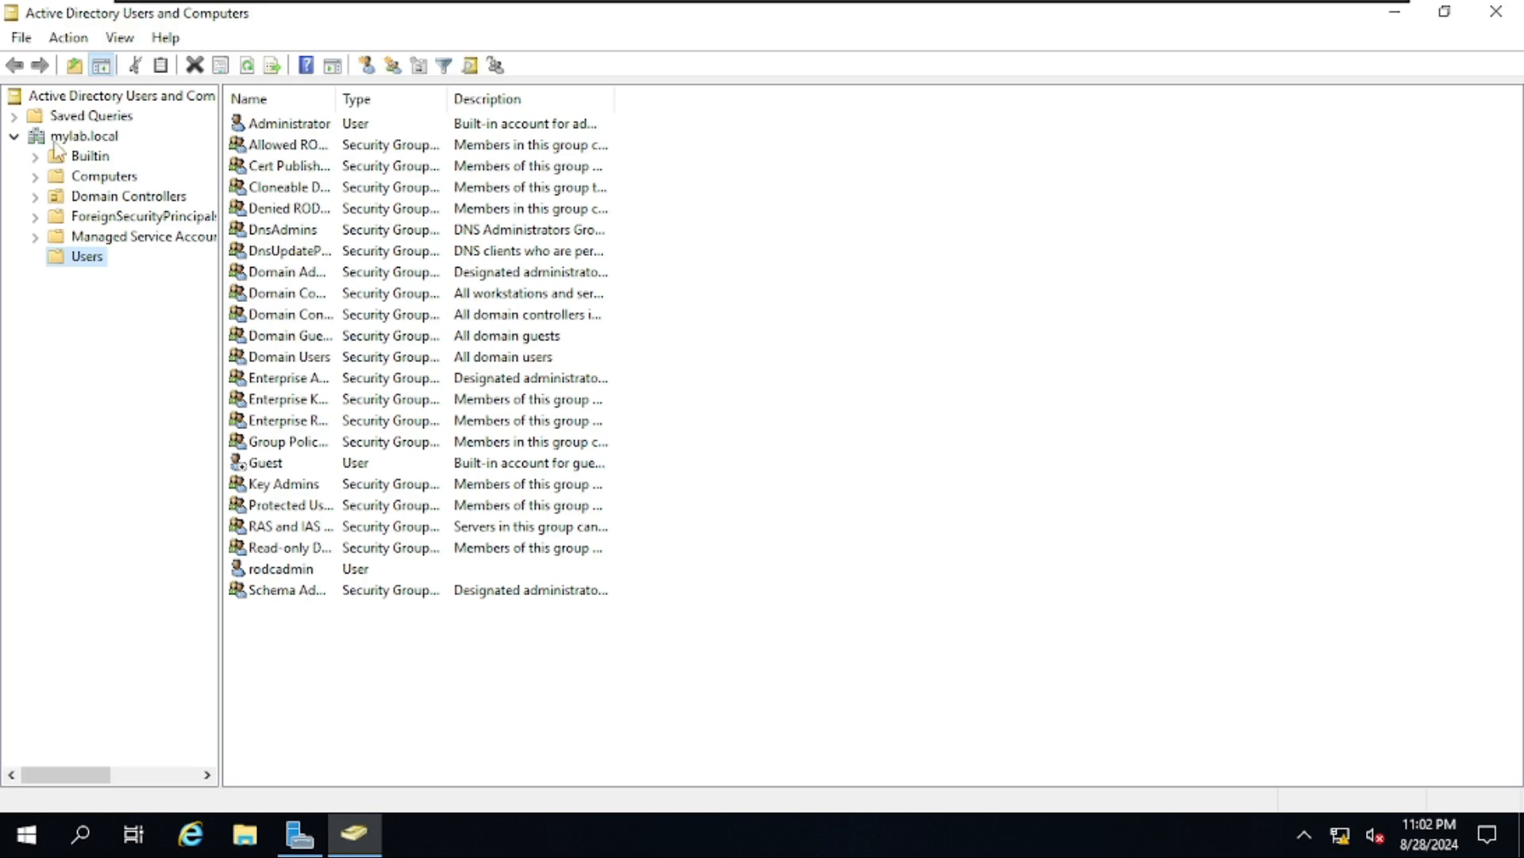
{"action": "left_click", "coordinate": [79, 200]}
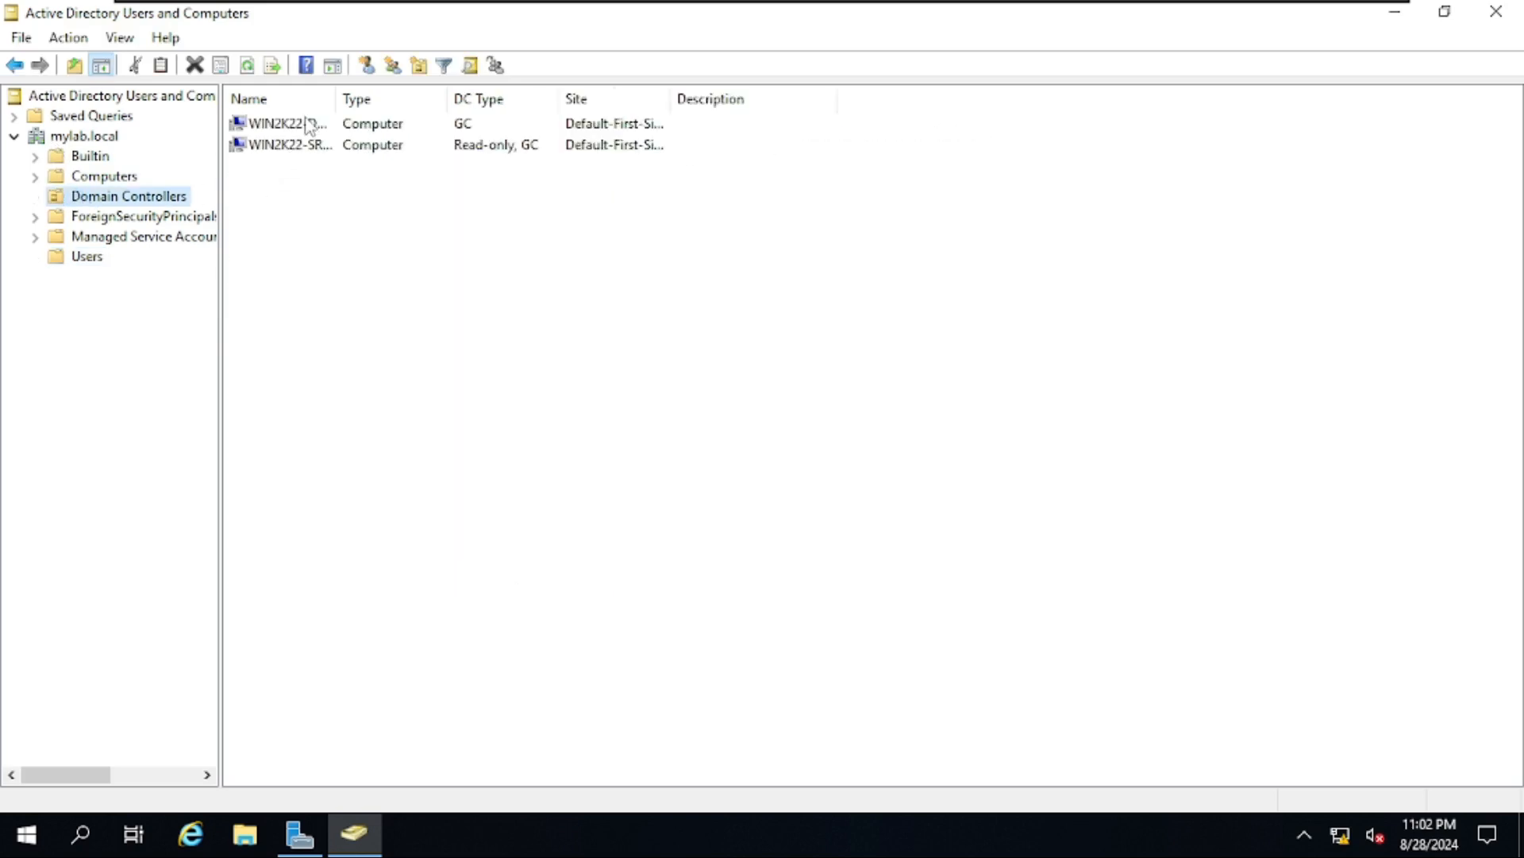
{"action": "left_click_drag", "start_coordinate": [336, 98], "coordinate": [416, 96]}
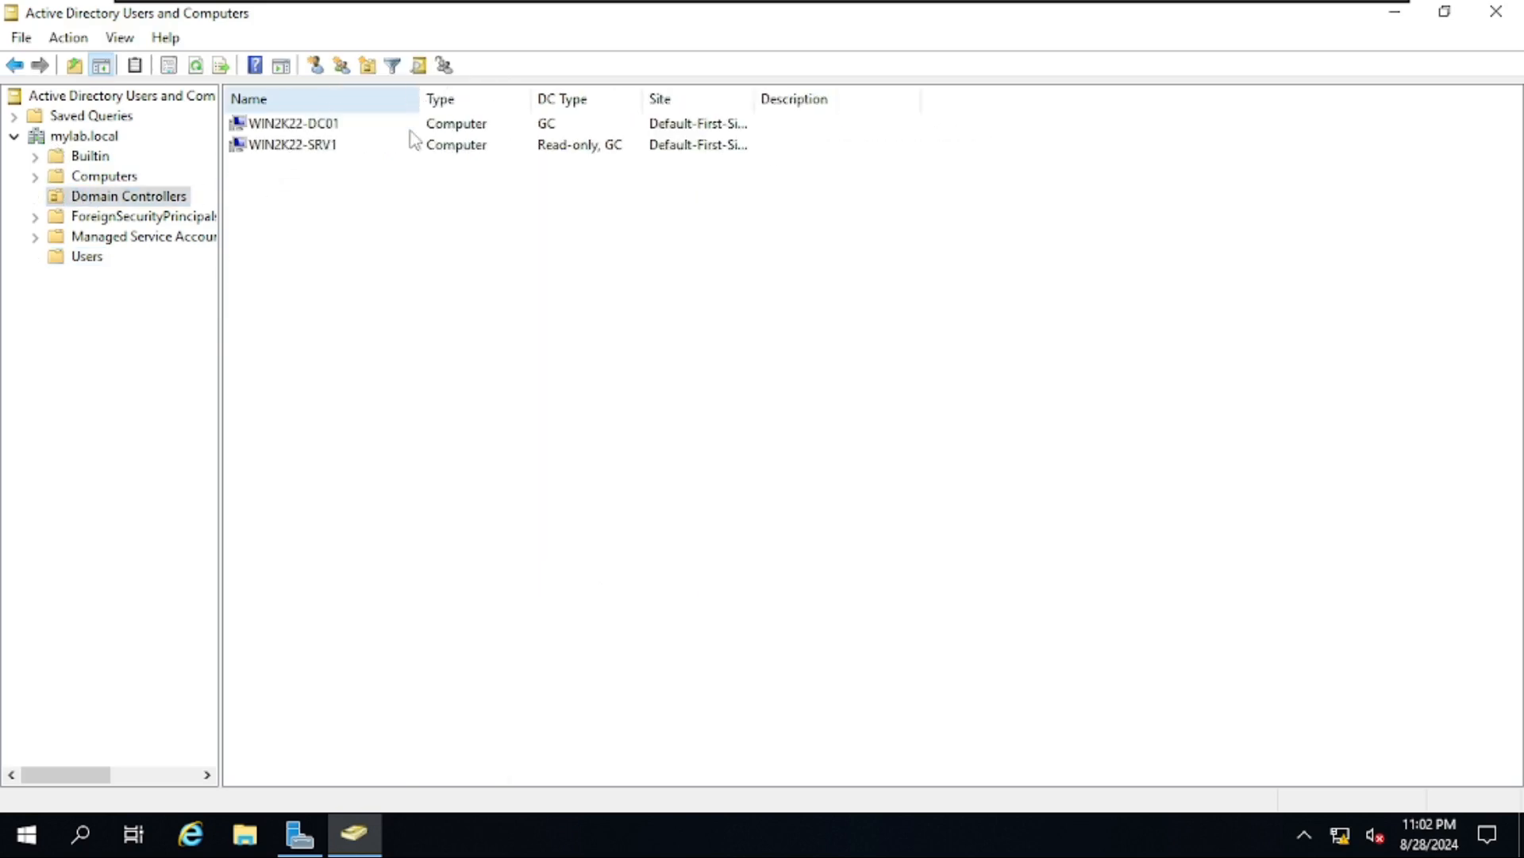
{"action": "left_click", "coordinate": [324, 151]}
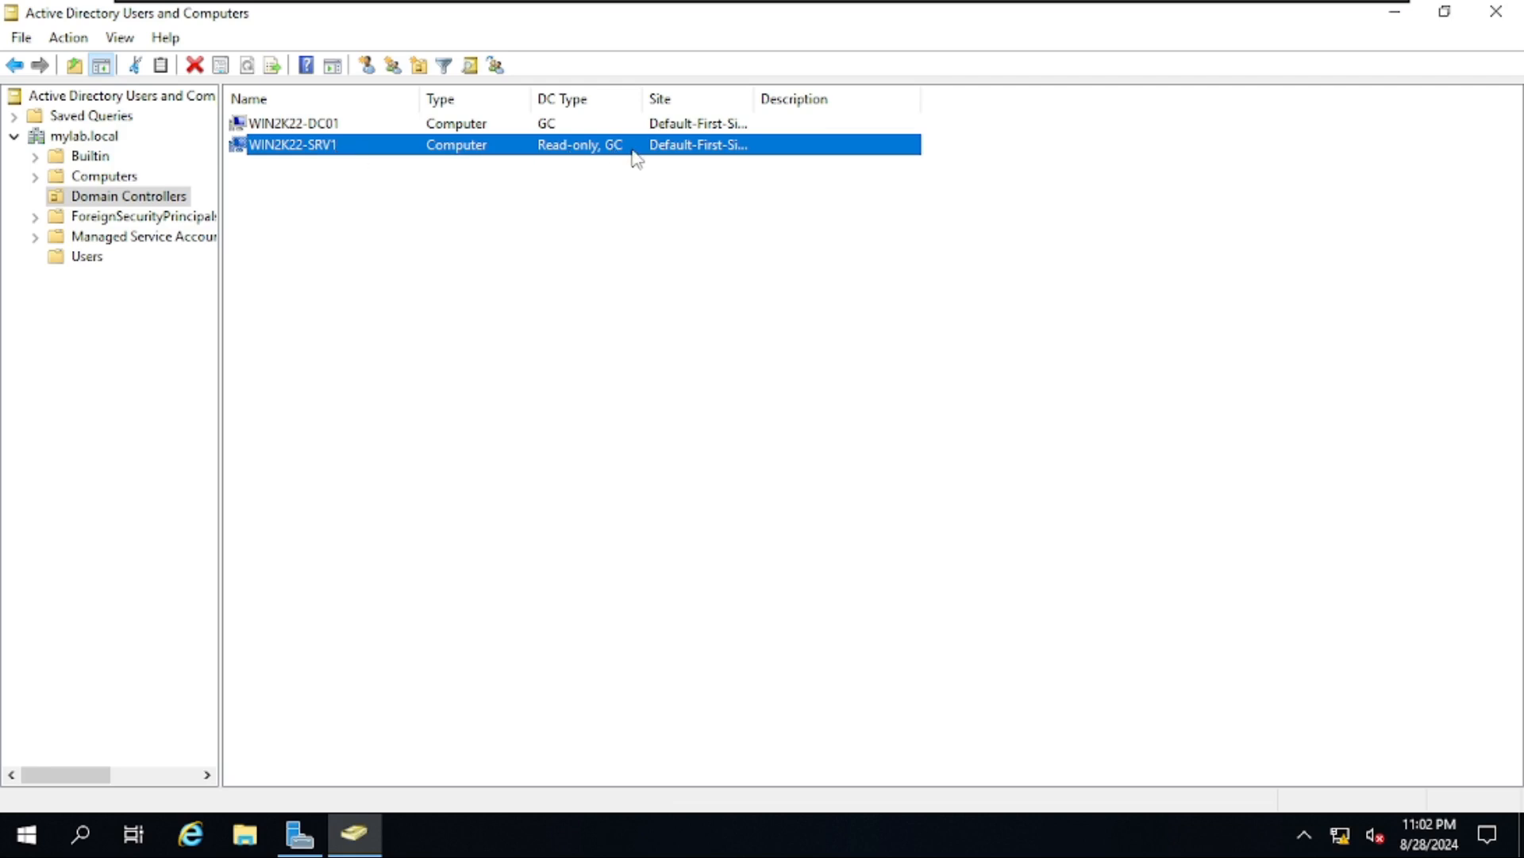
- Open WIN2K22-SRV1's Password Replication Policy tab and select the Allowed RODC Password Replication Group
{"action": "right_click", "coordinate": [436, 153]}
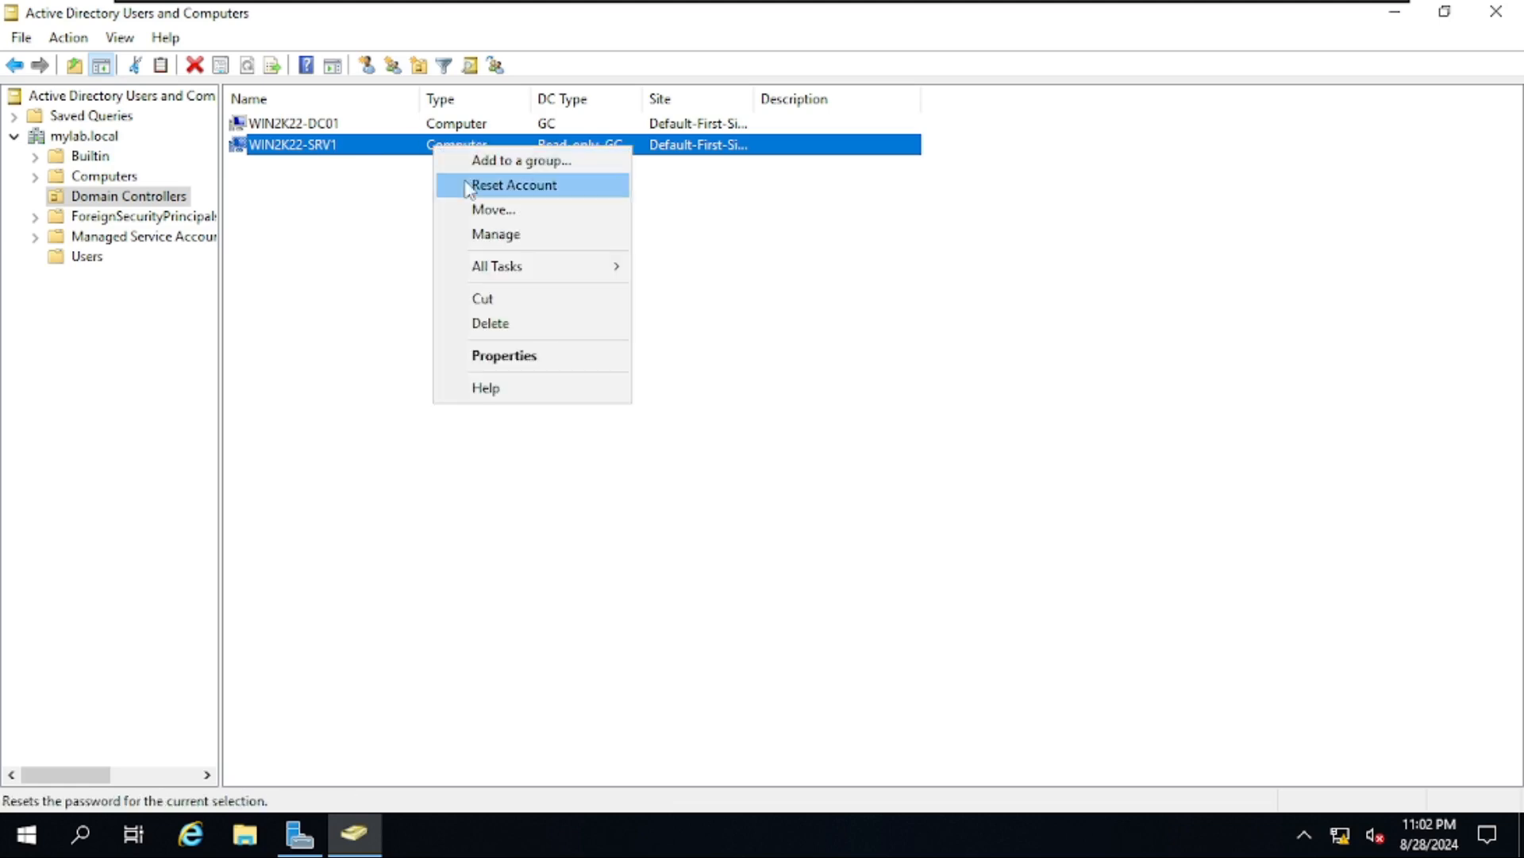
{"action": "left_click", "coordinate": [489, 356]}
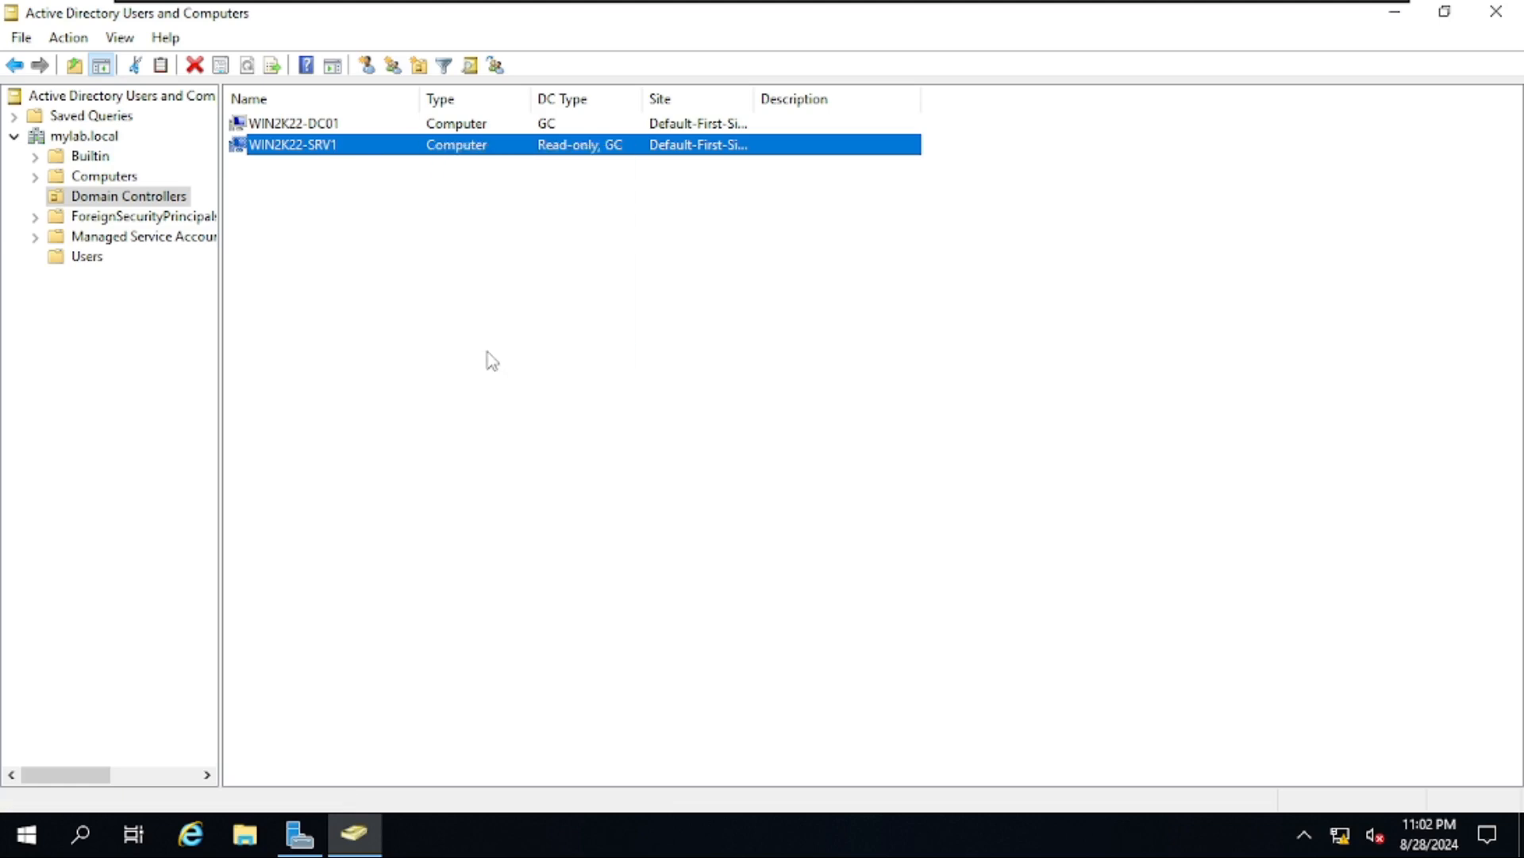
{"action": "left_click_drag", "start_coordinate": [669, 127], "coordinate": [952, 113]}
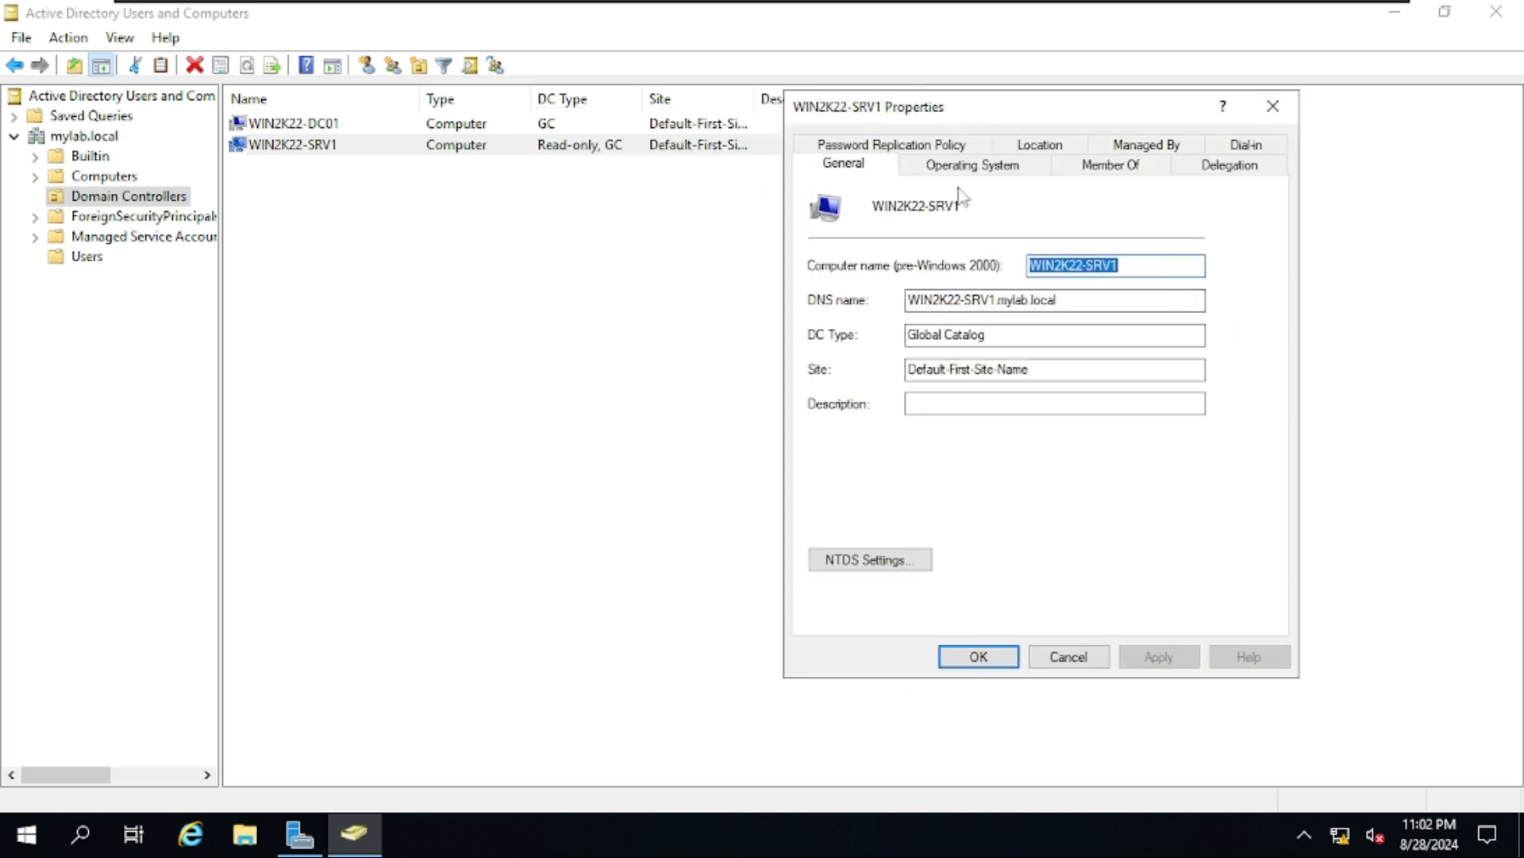
{"action": "left_click", "coordinate": [969, 145]}
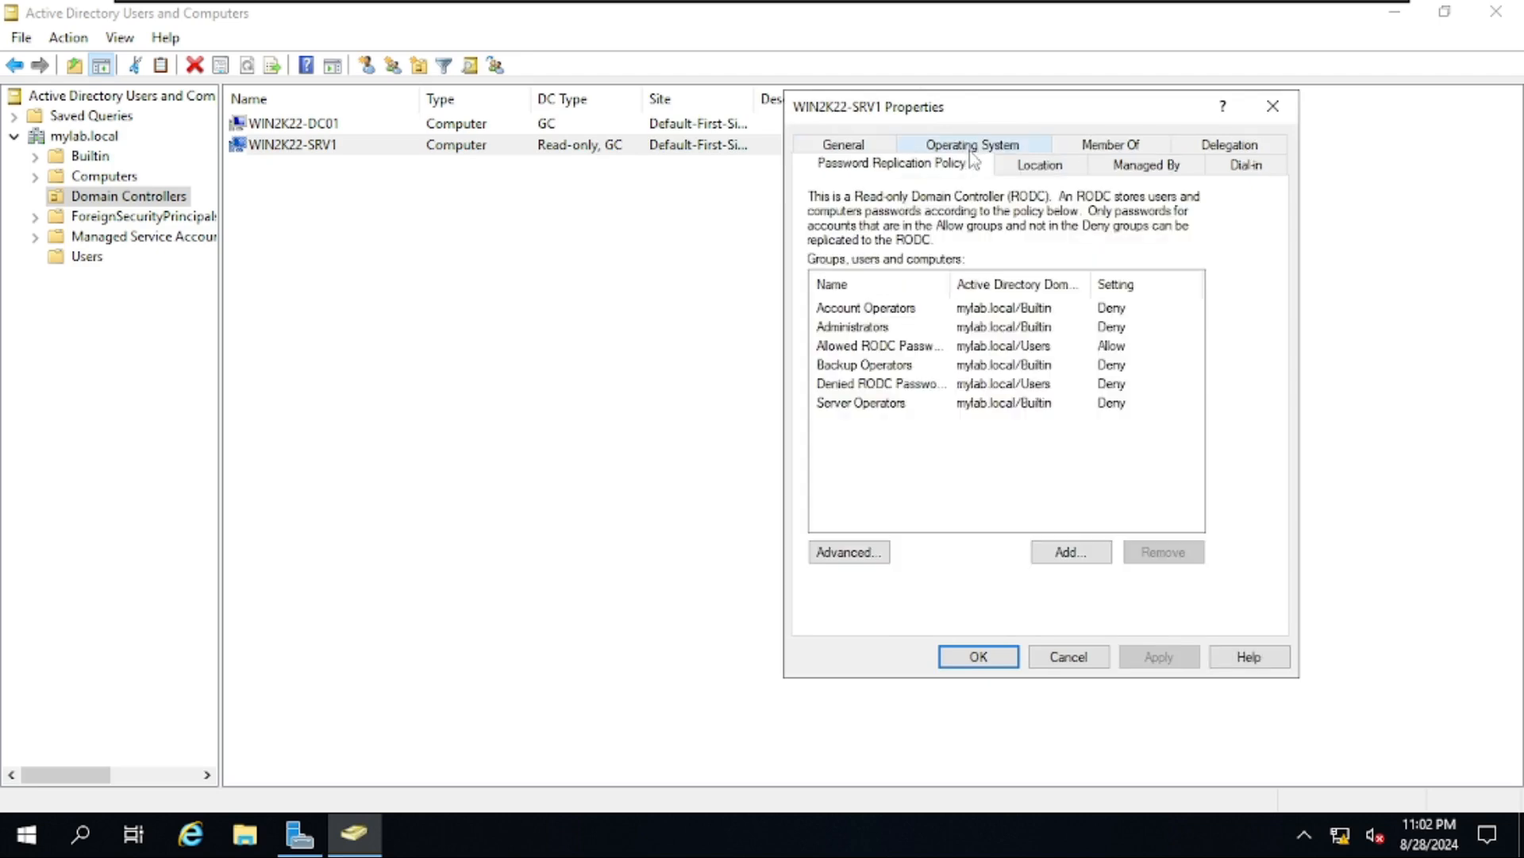
{"action": "left_click", "coordinate": [1040, 349]}
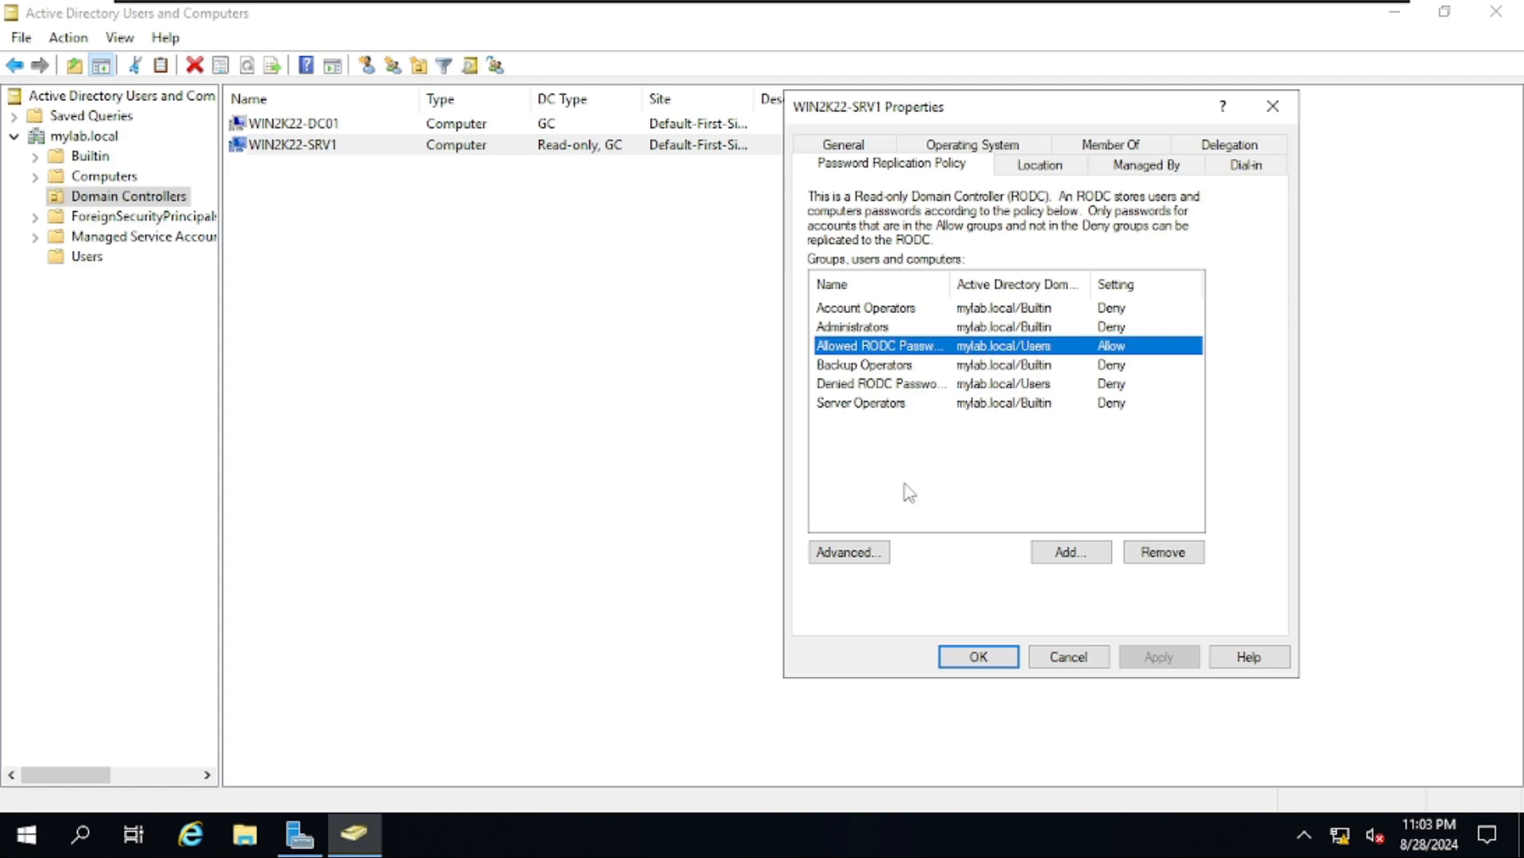
- In Advanced policy details, list accounts authenticated to this RODC, confirm rodcadmin, then close both dialogs
{"action": "left_click", "coordinate": [872, 560]}
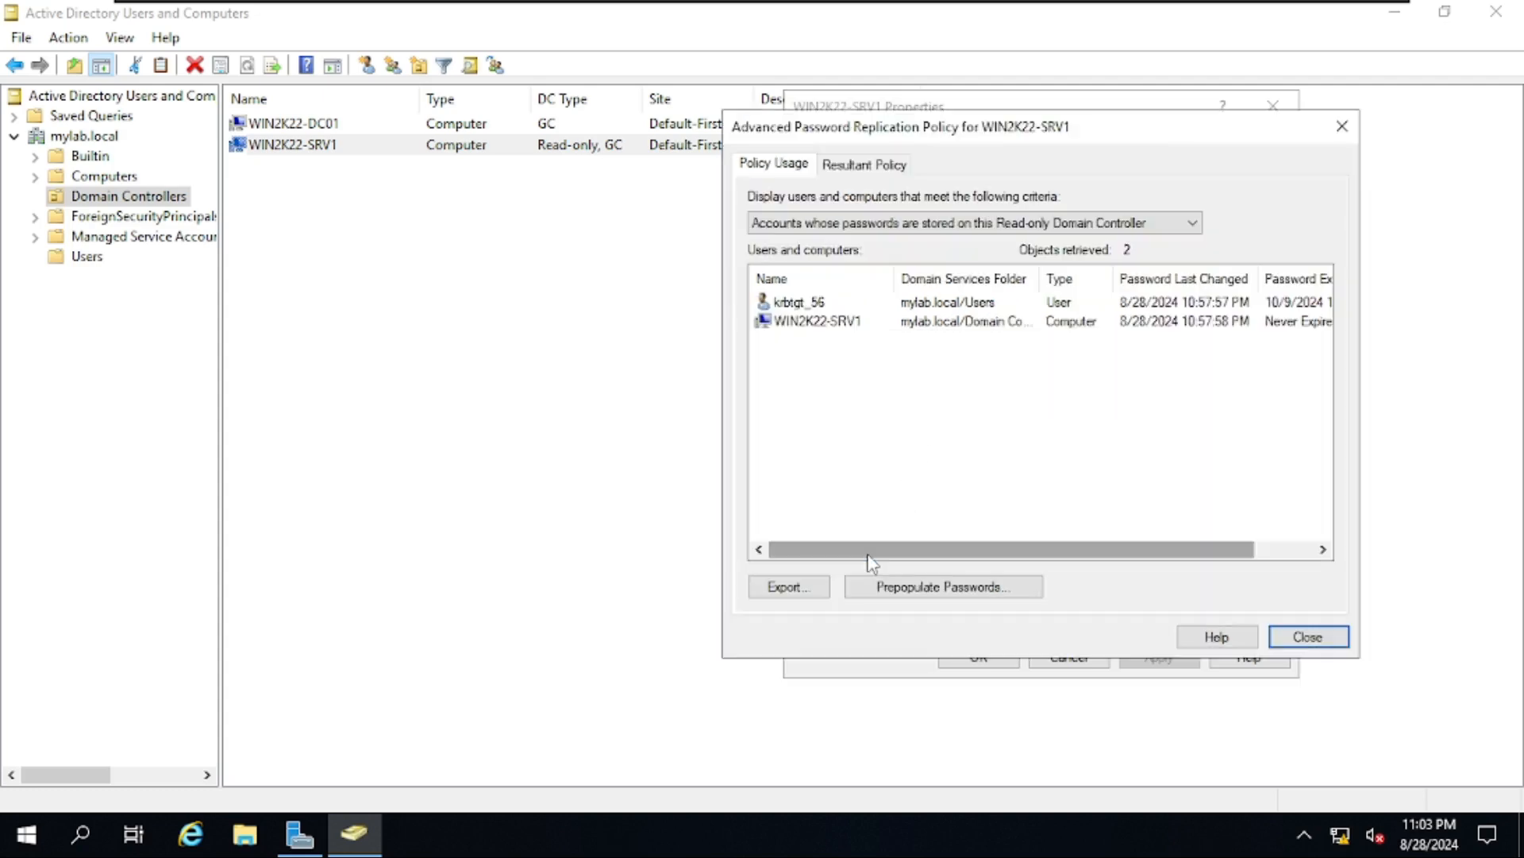
{"action": "left_click", "coordinate": [855, 325]}
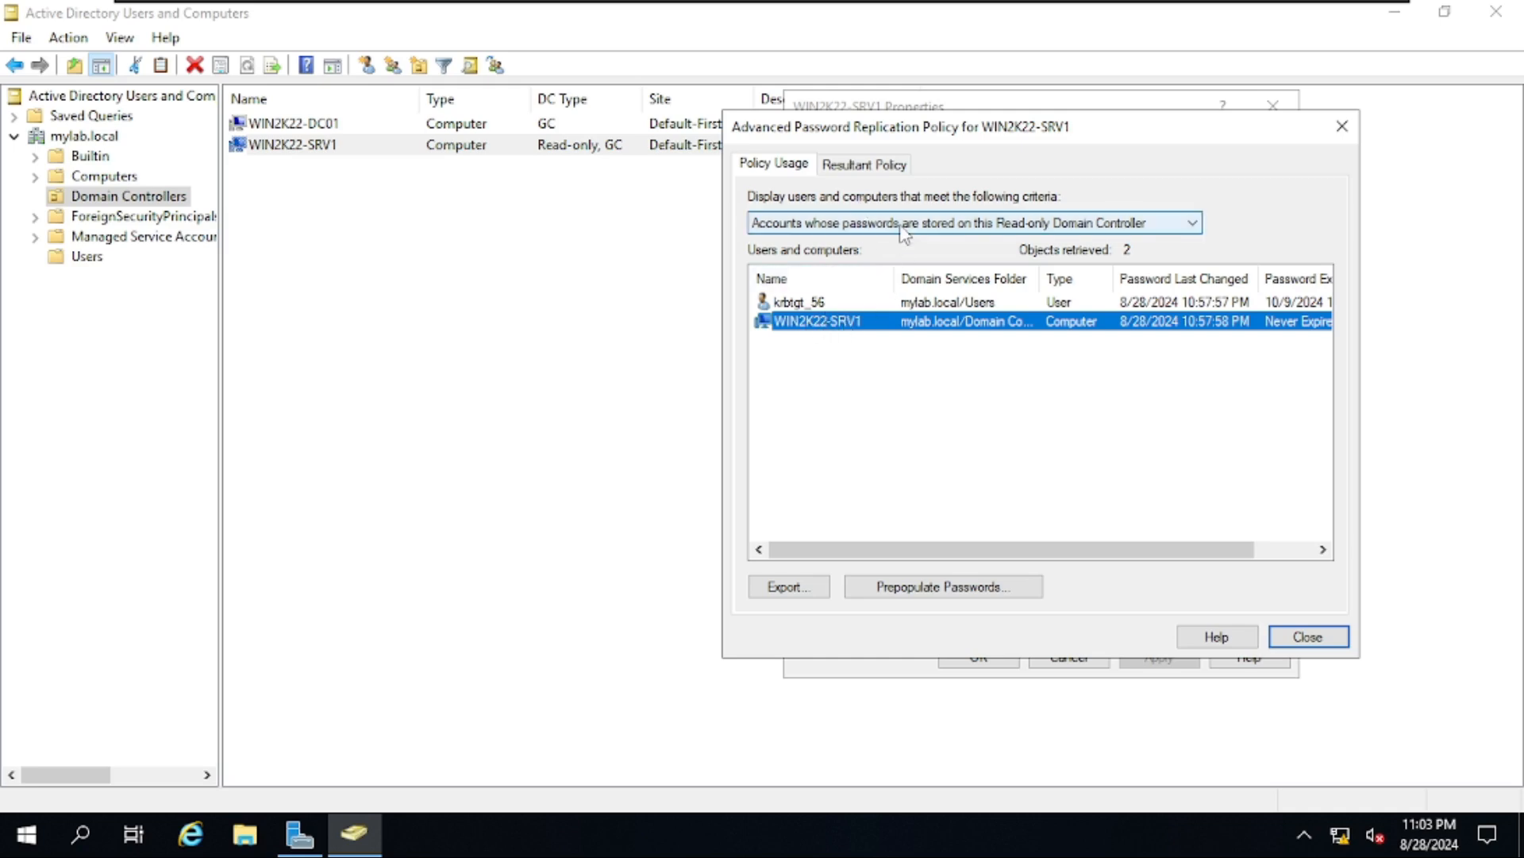
{"action": "left_click", "coordinate": [803, 308]}
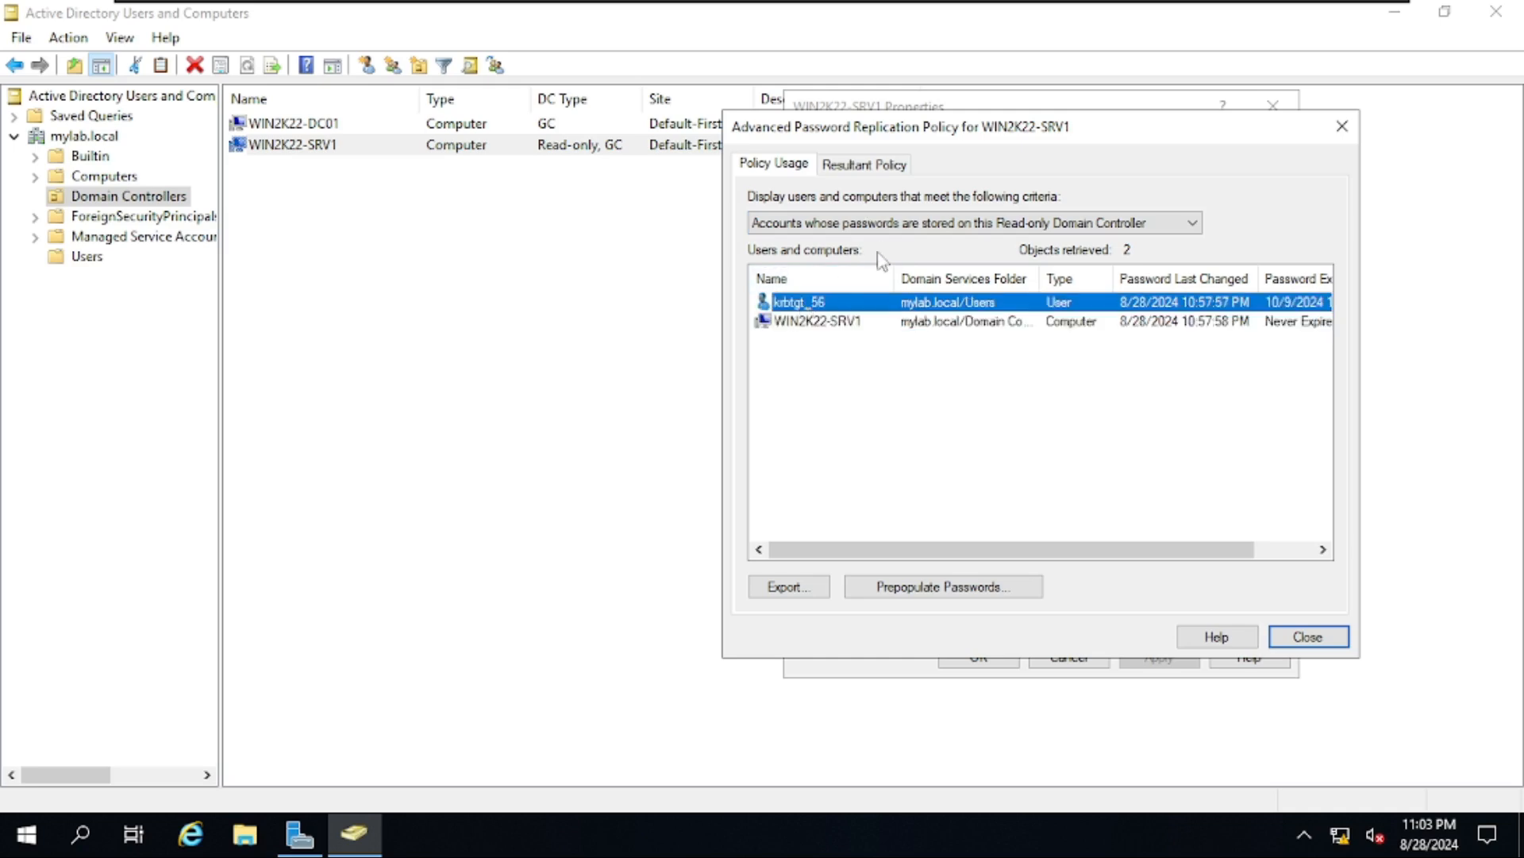
{"action": "left_click", "coordinate": [887, 223]}
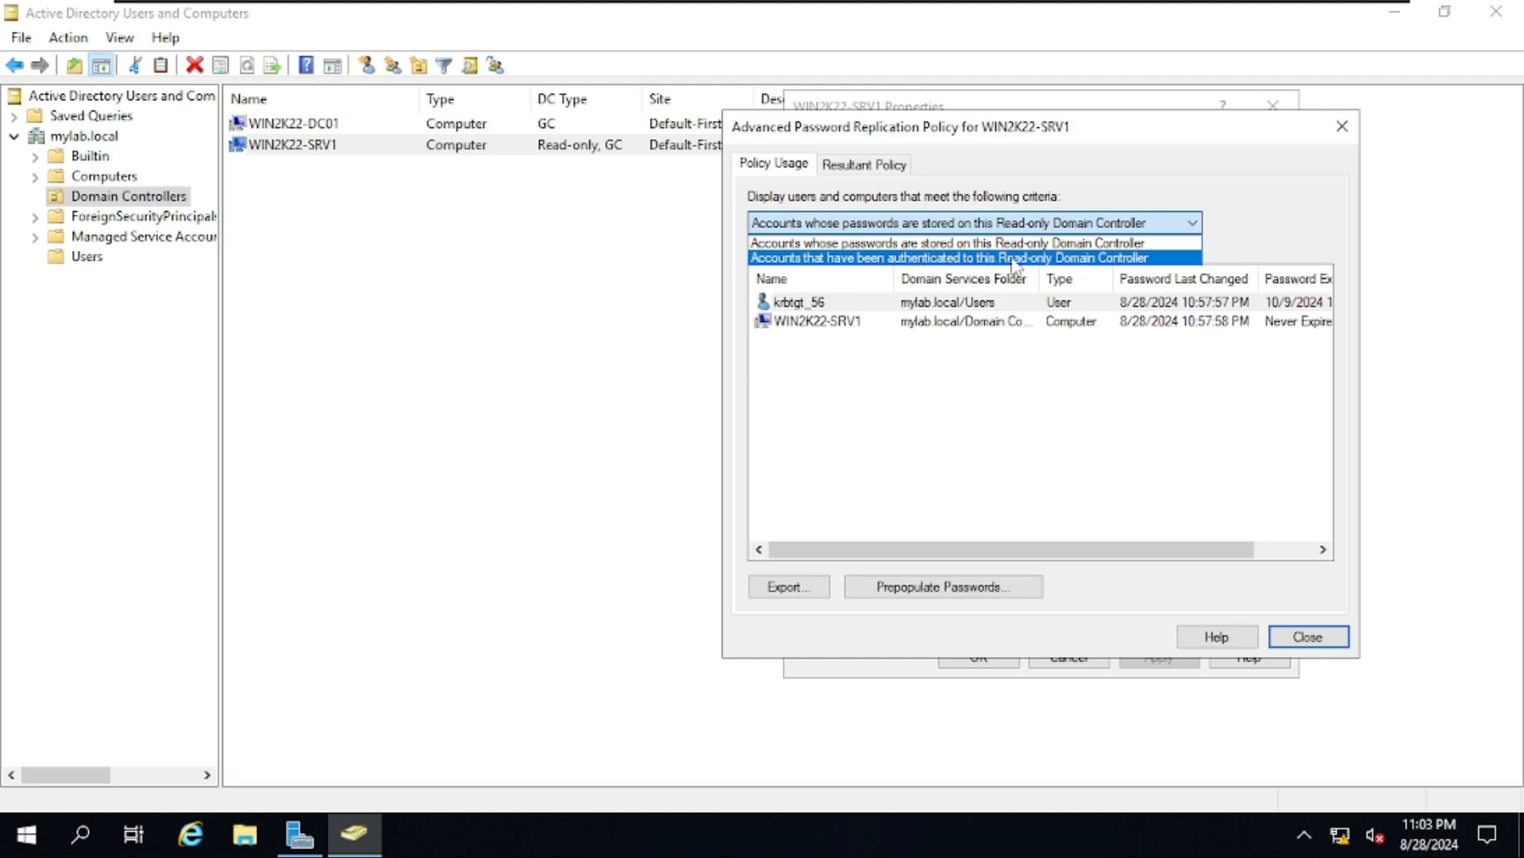
{"action": "left_click", "coordinate": [1062, 259]}
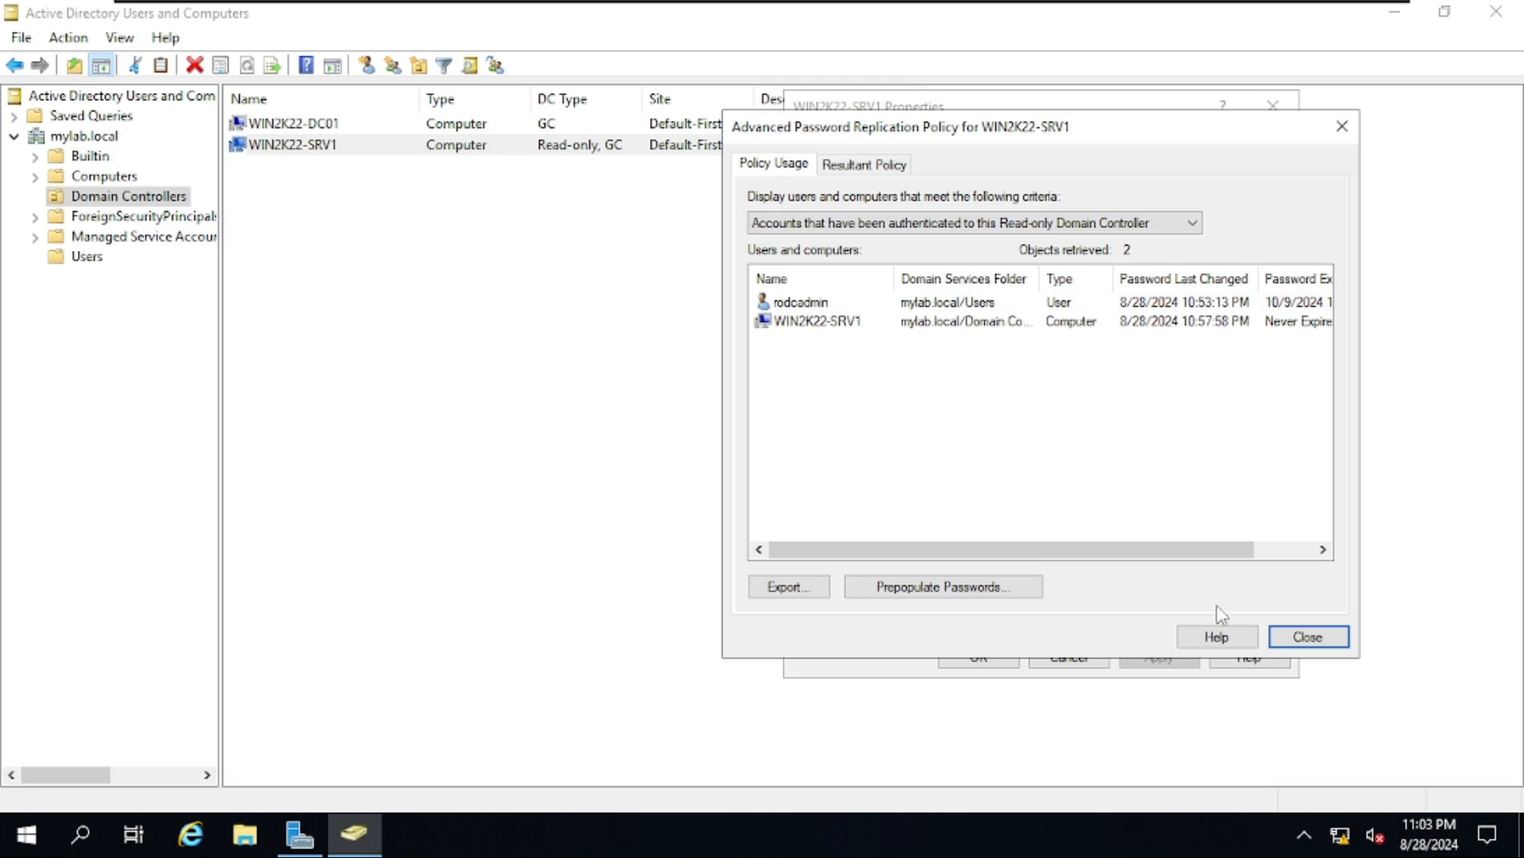
{"action": "left_click", "coordinate": [1302, 636]}
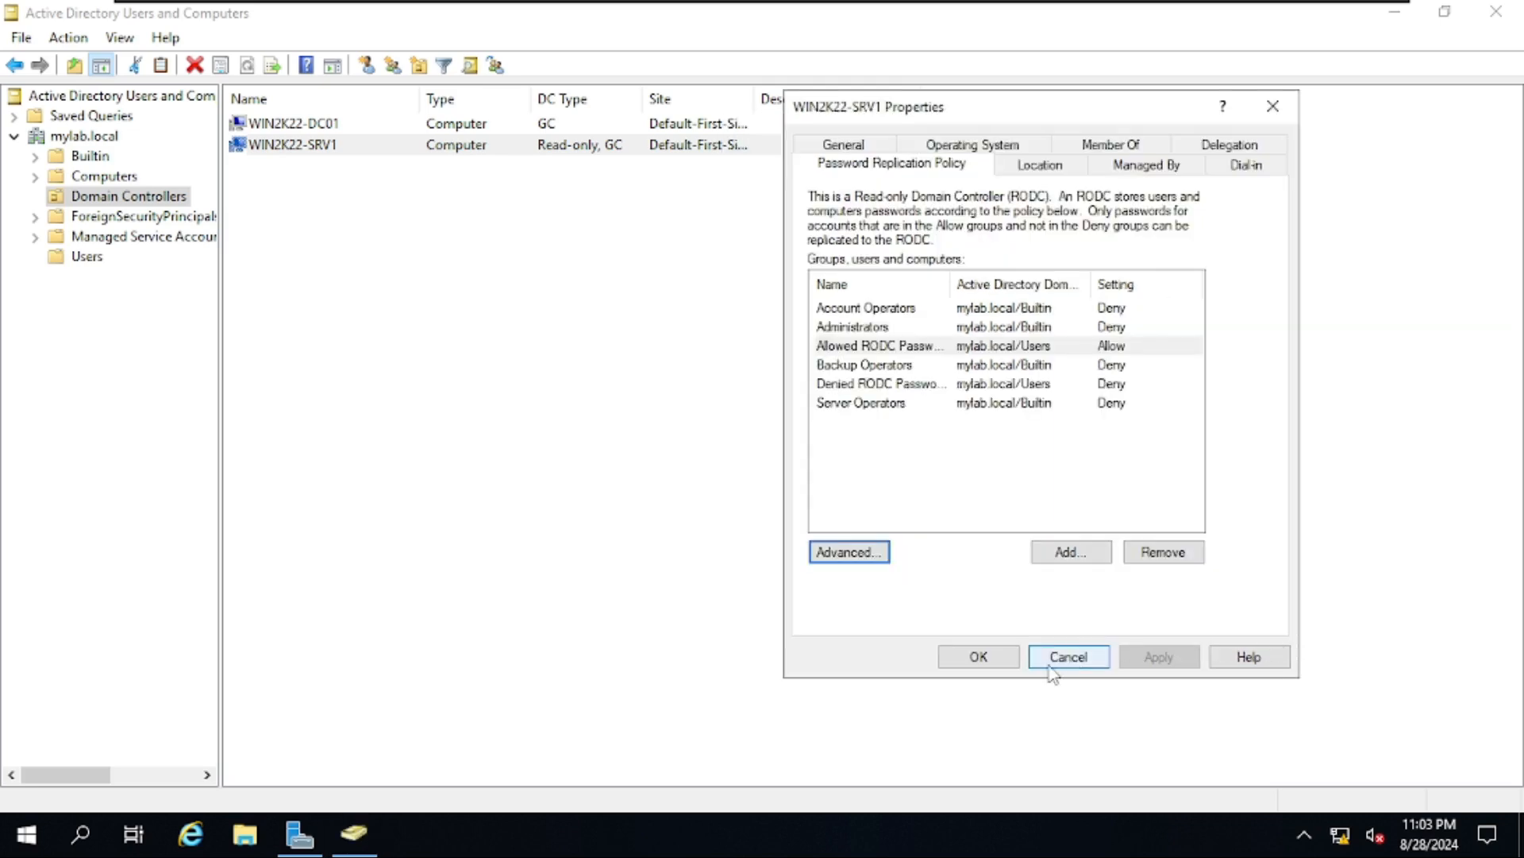
{"action": "left_click", "coordinate": [978, 656]}
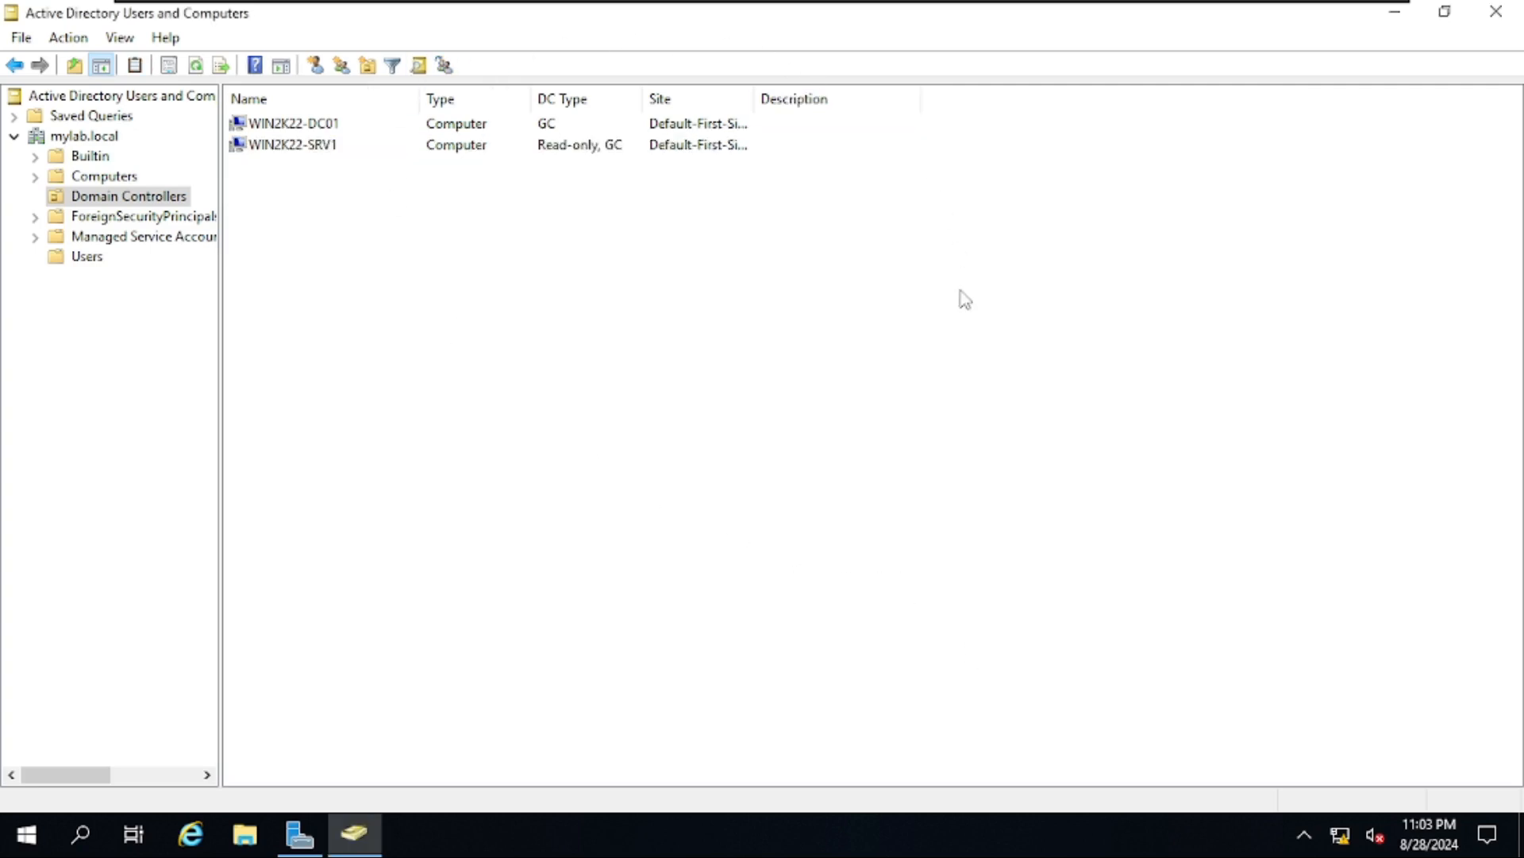